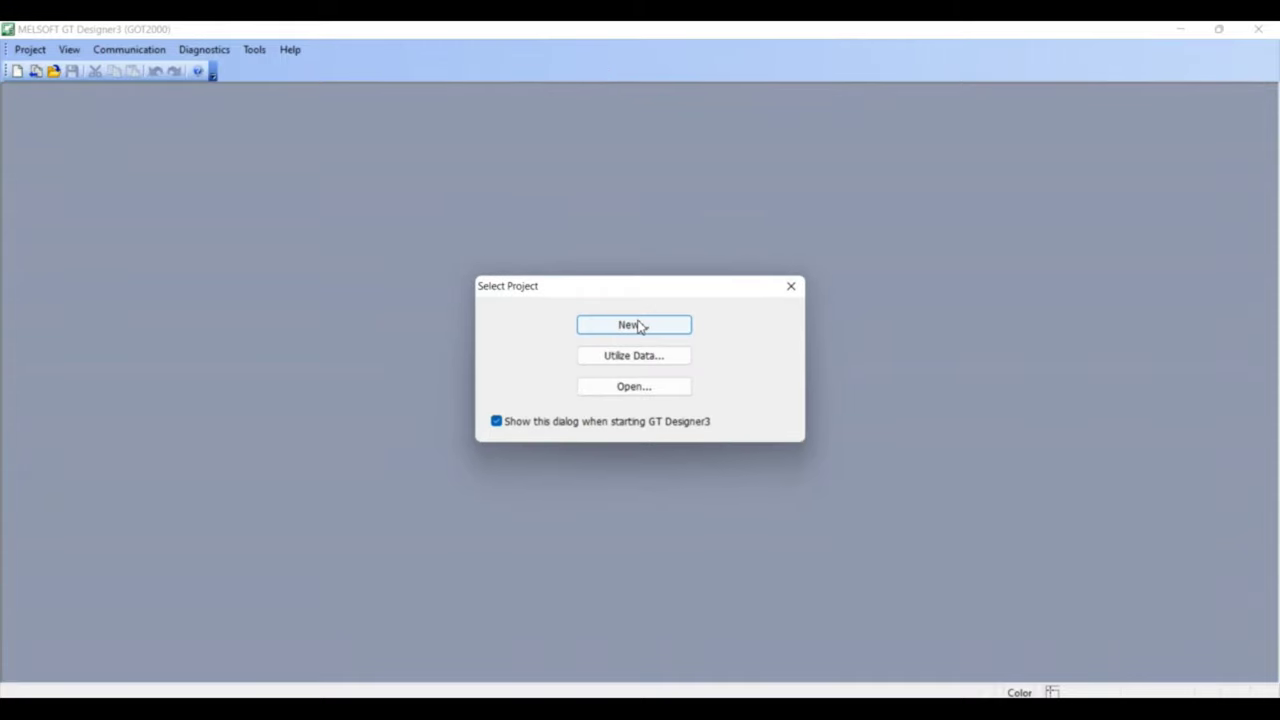
Start a new project for the GS Series with GOT type GS21**-W-N (800x480) and accept its system settings
{"action": "left_click", "coordinate": [640, 324]}
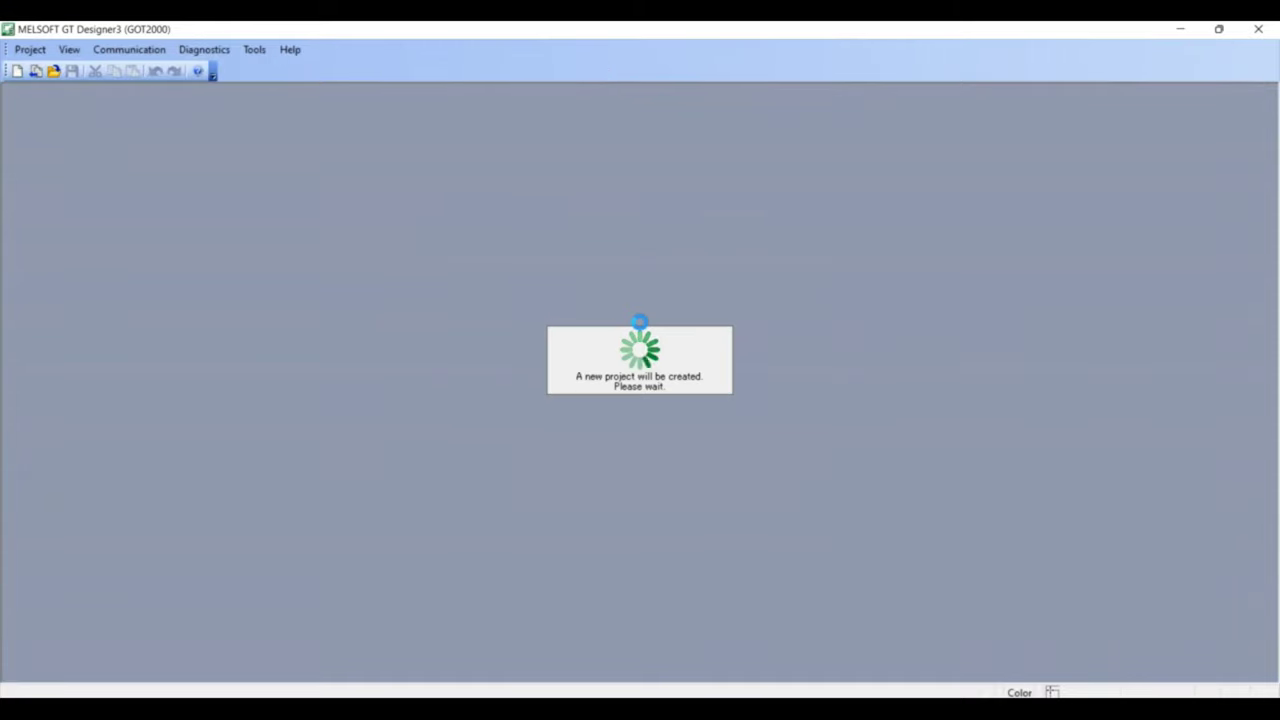
{"action": "left_click", "coordinate": [680, 529]}
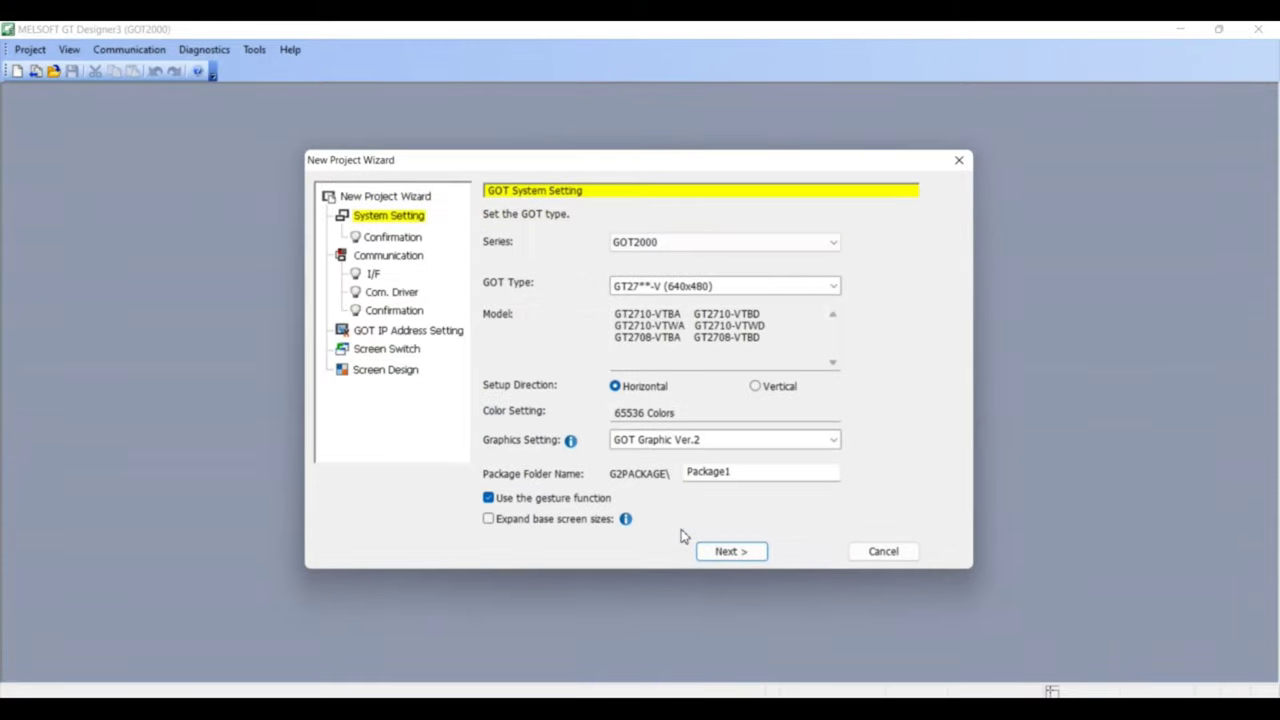
{"action": "left_click", "coordinate": [735, 244]}
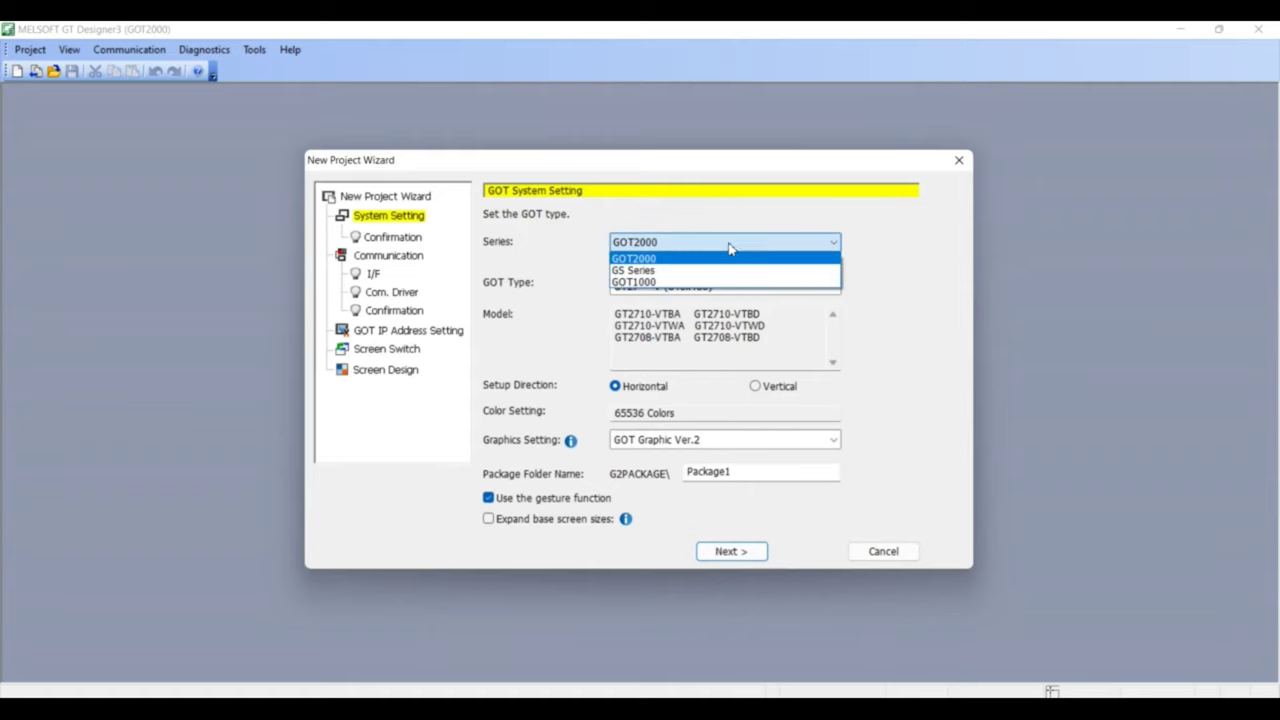
{"action": "left_click", "coordinate": [705, 271]}
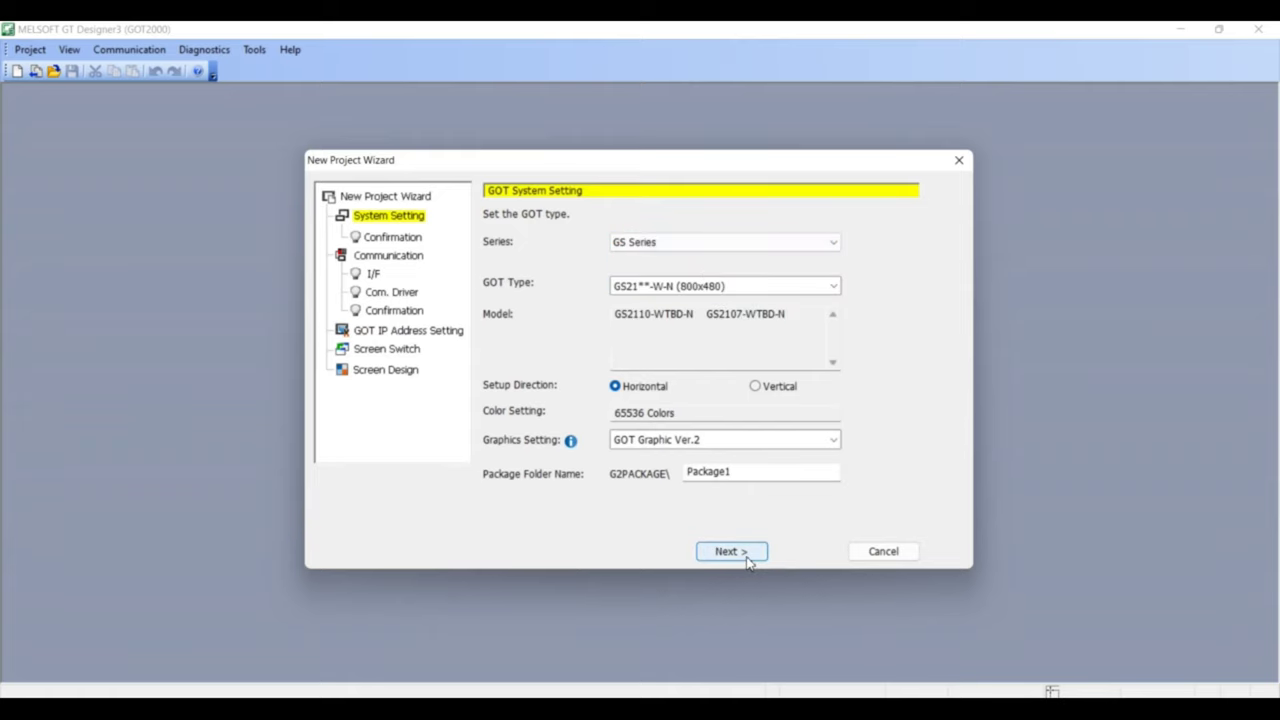
{"action": "left_click", "coordinate": [748, 553]}
{"action": "left_click", "coordinate": [733, 526]}
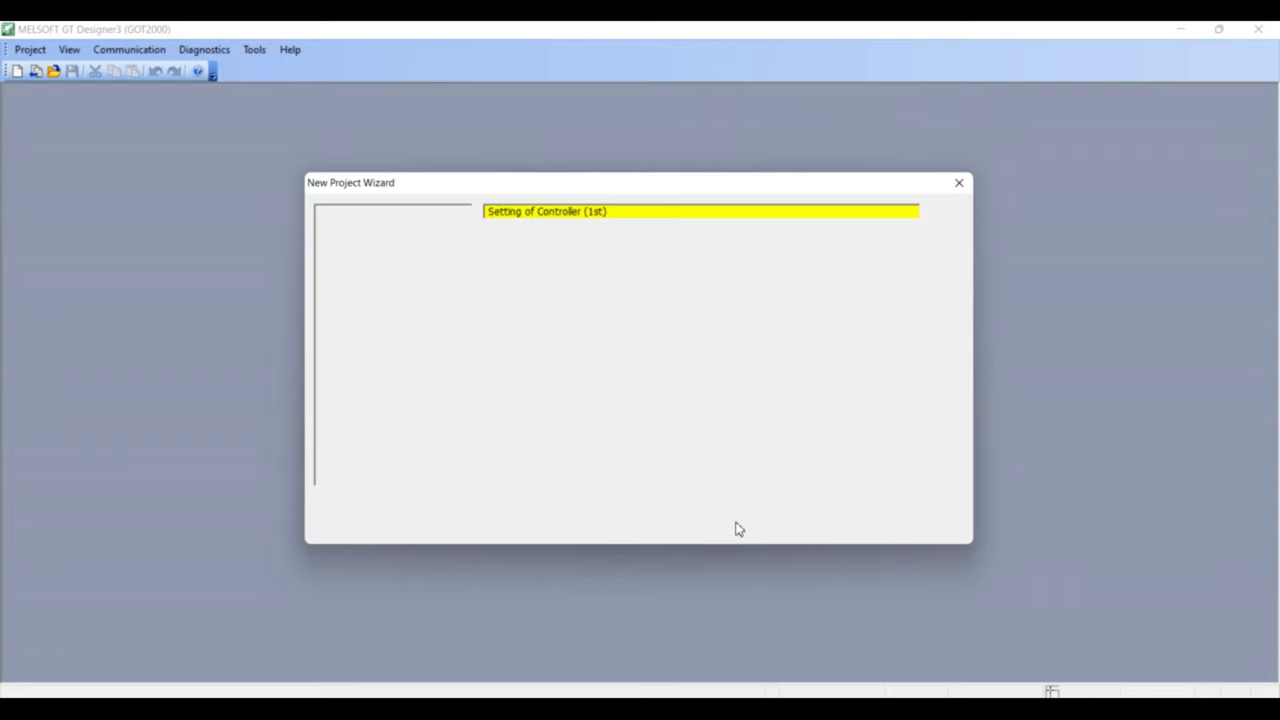
Set the controller type to MELSEC iQ-F and accept the default interface and Ethernet(MITSUBISHI ELECTRIC), Gateway communication driver
{"action": "left_click", "coordinate": [742, 316]}
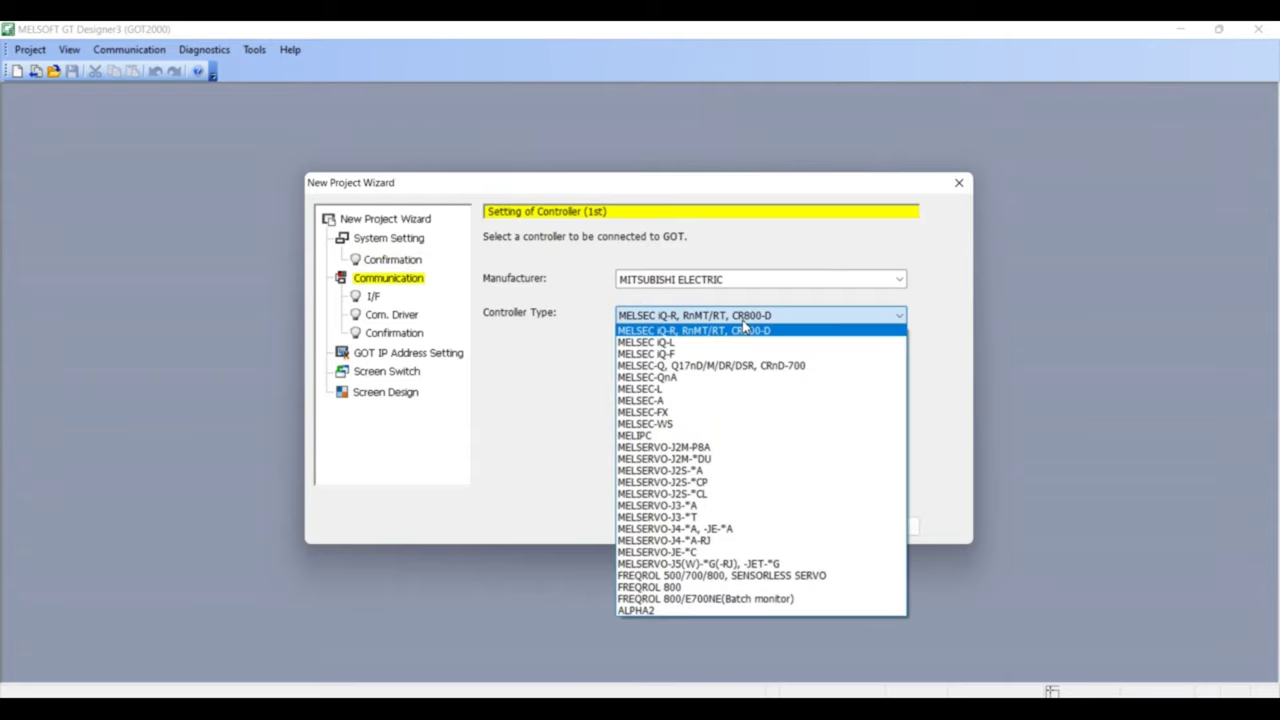
{"action": "left_click", "coordinate": [704, 358]}
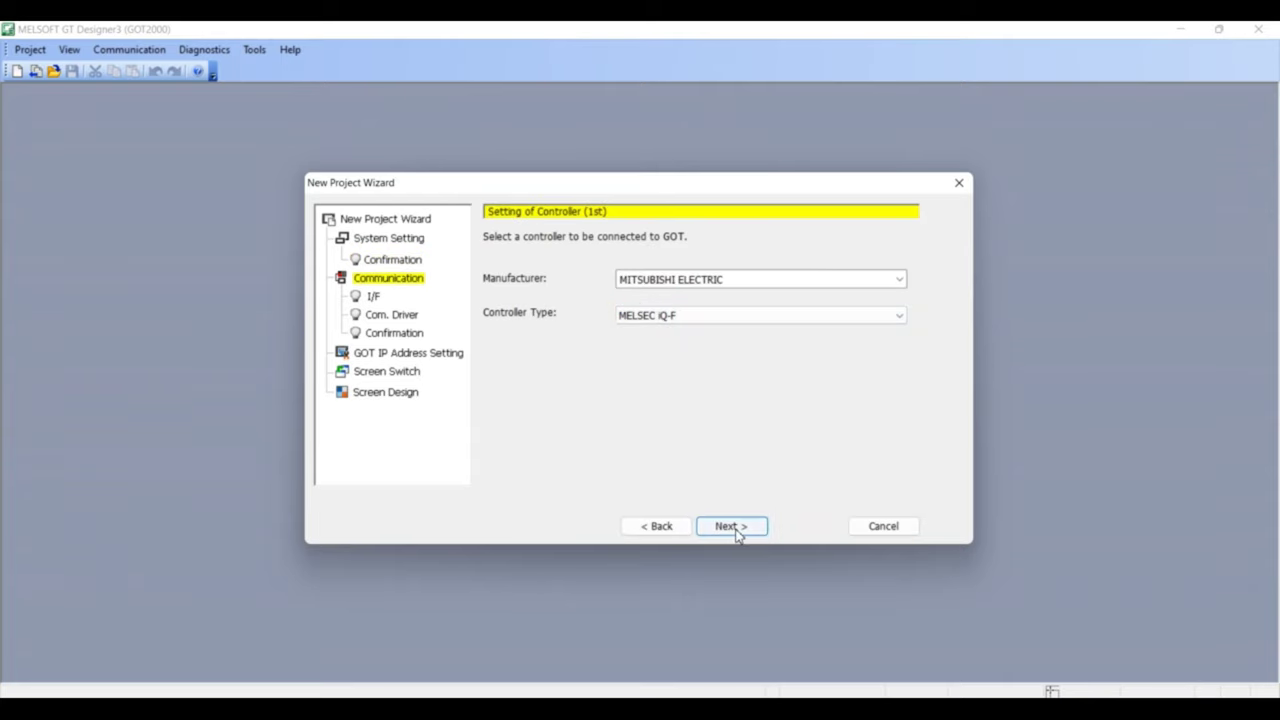
{"action": "left_click", "coordinate": [736, 530]}
{"action": "left_click", "coordinate": [736, 530]}
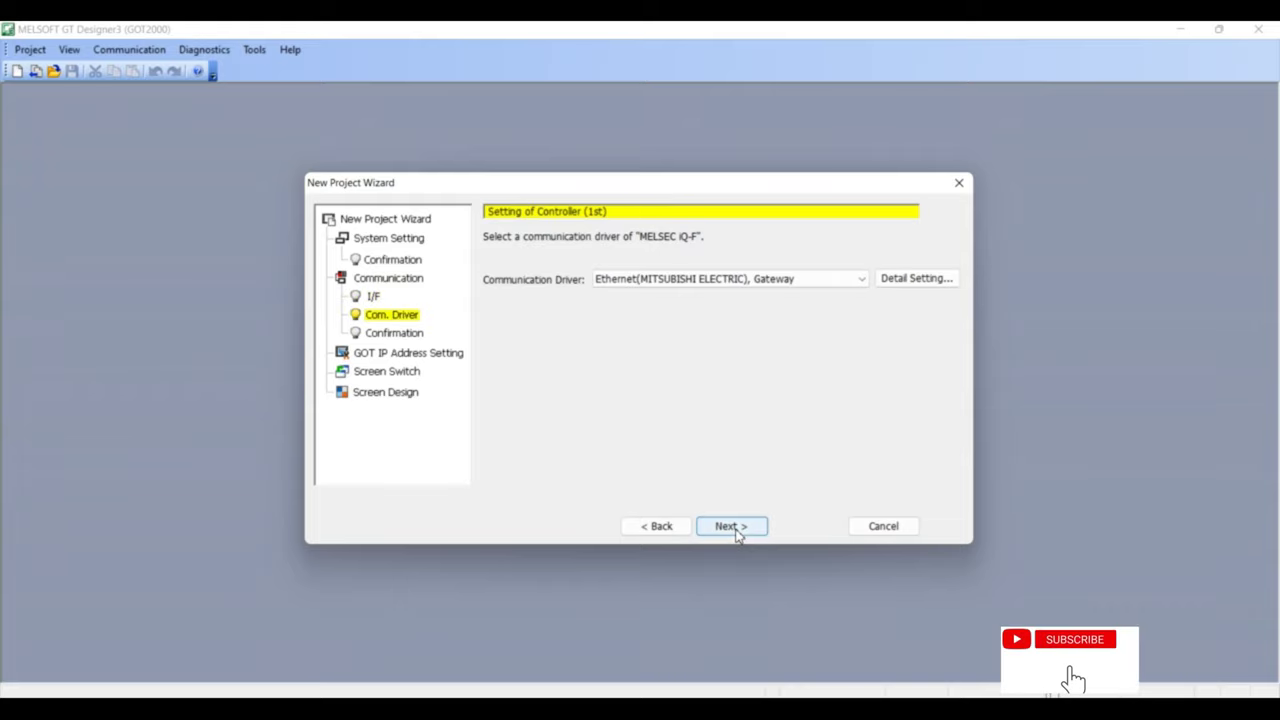
{"action": "left_click", "coordinate": [736, 530]}
{"action": "left_click", "coordinate": [736, 530]}
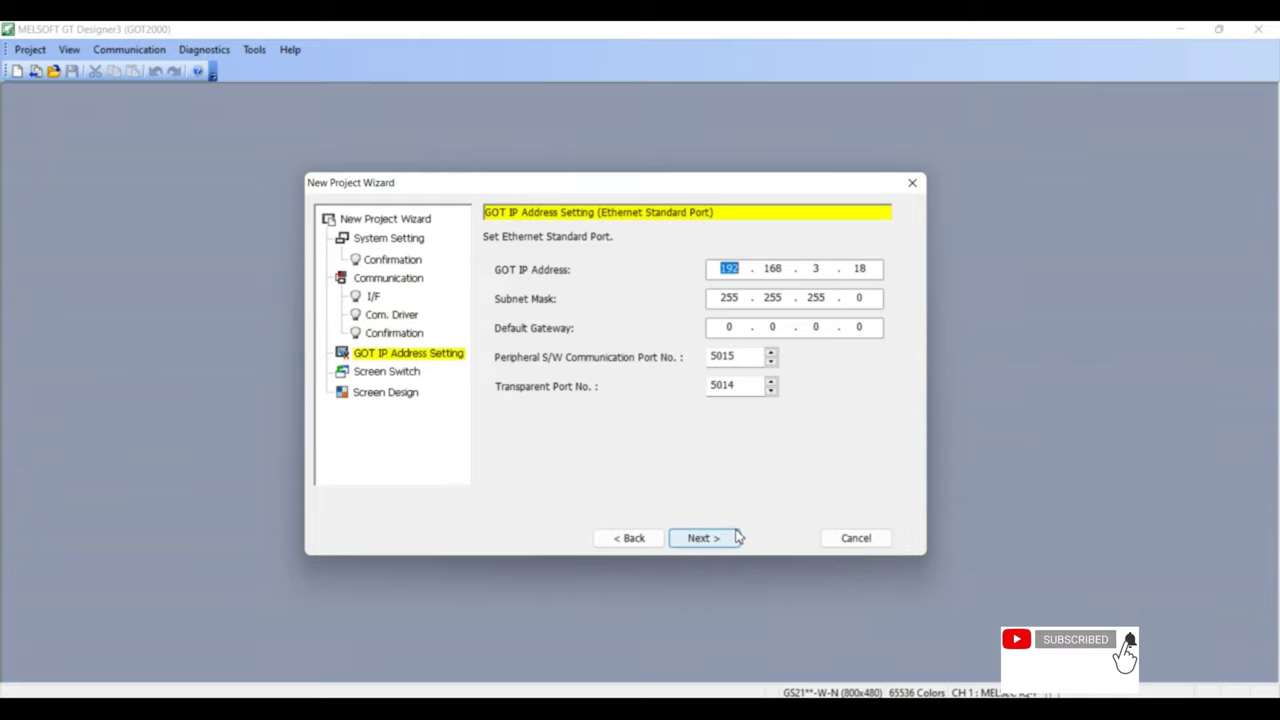
Finish the project wizard with the default GOT IP address, screen switching and screen design settings, and dismiss the feature announcement
{"action": "left_click", "coordinate": [714, 543]}
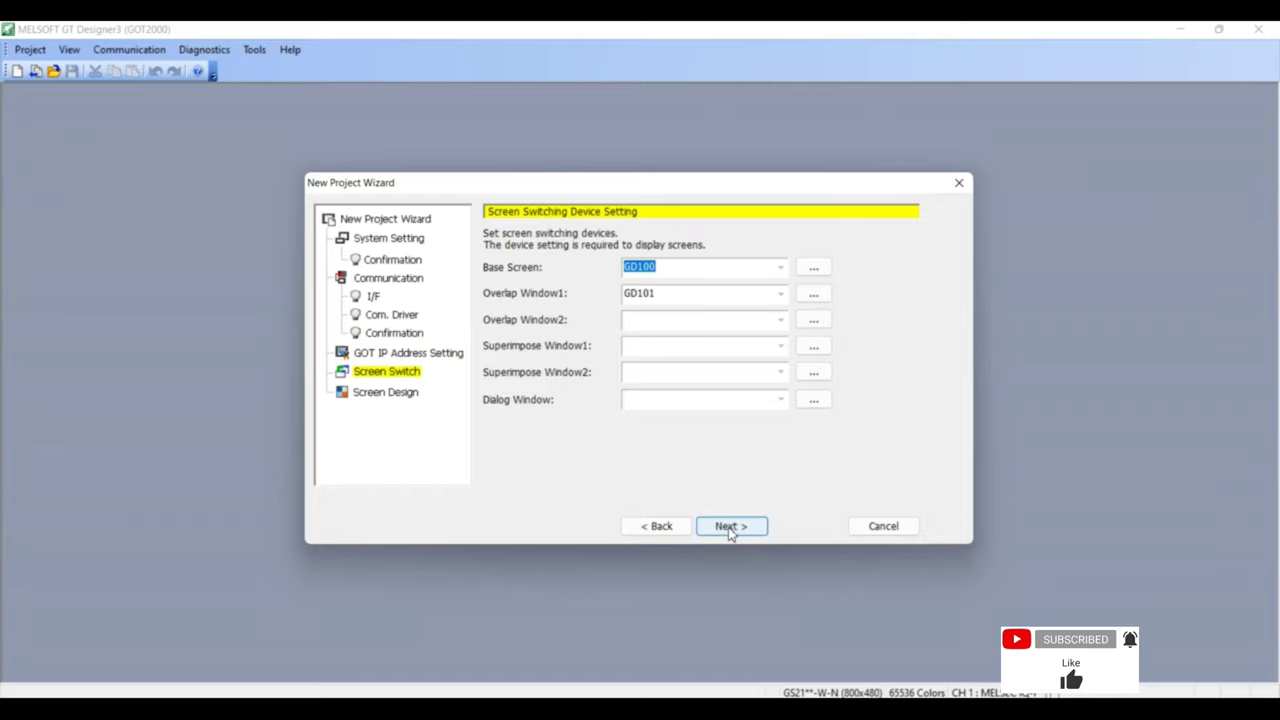
{"action": "left_click", "coordinate": [731, 528]}
{"action": "left_click", "coordinate": [714, 556]}
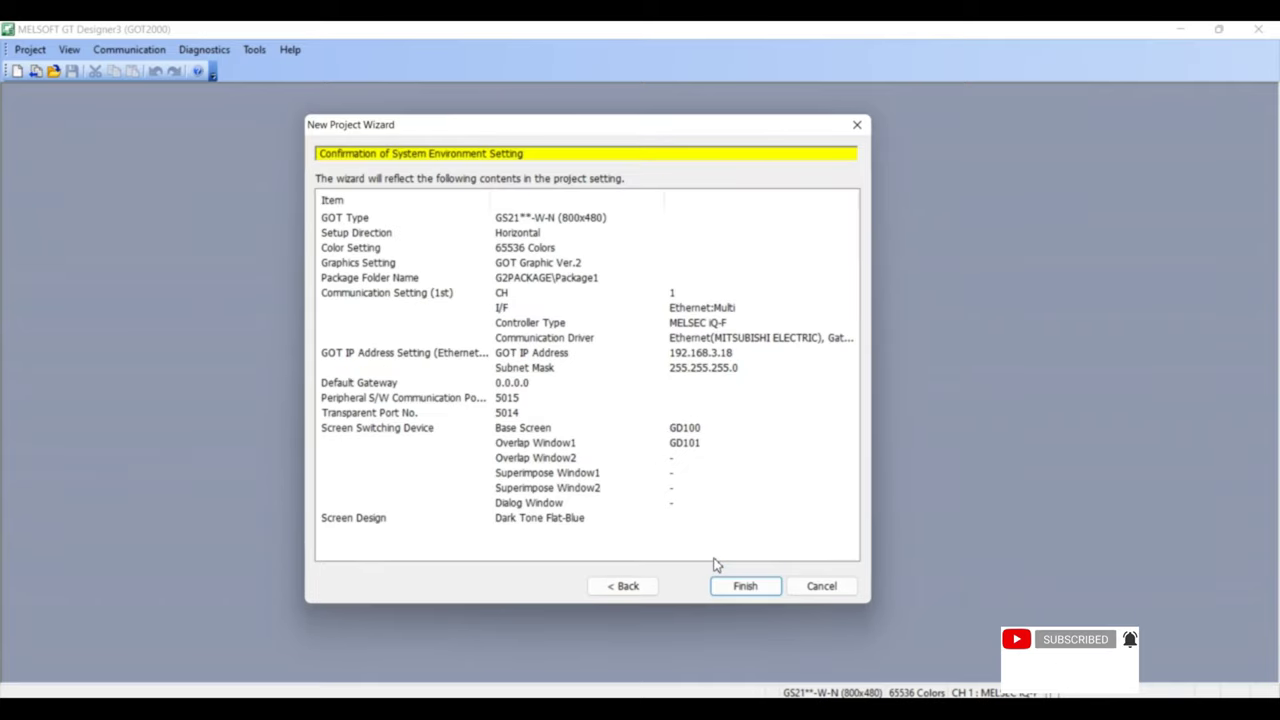
{"action": "left_click", "coordinate": [741, 588]}
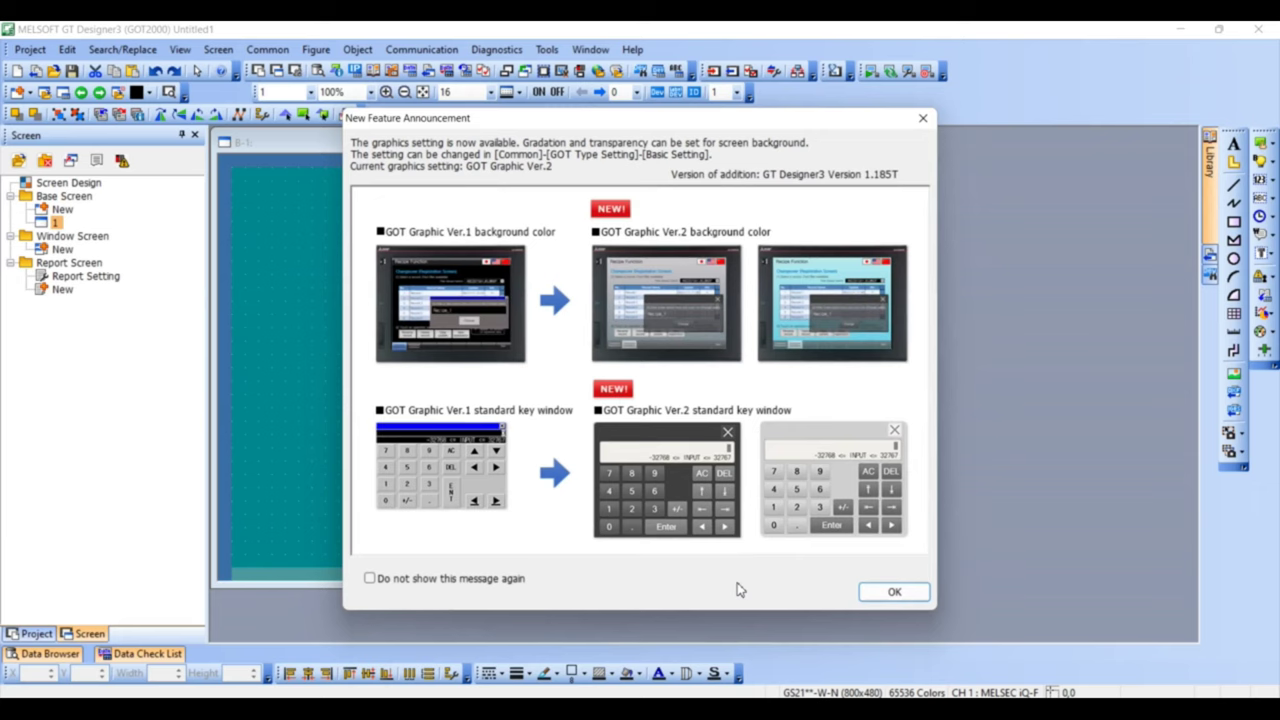
{"action": "left_click", "coordinate": [891, 591]}
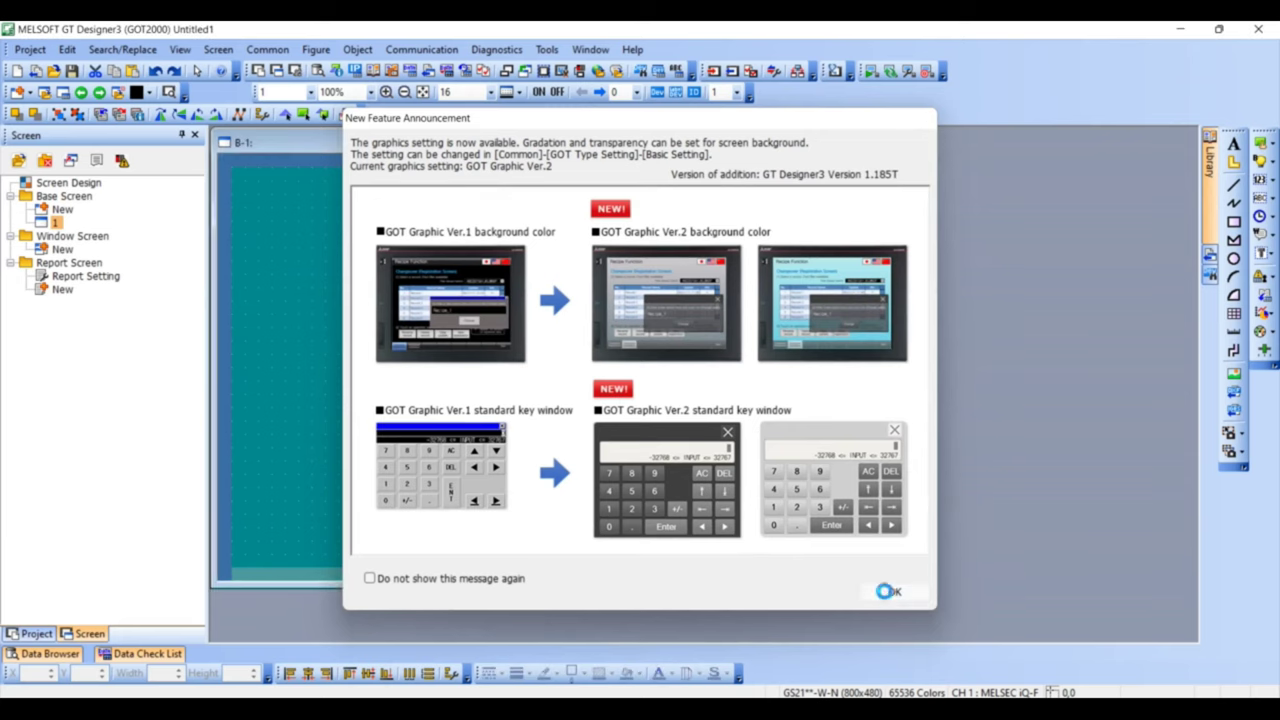
Create a window screen named "dec key" with an individual screen design using 0% transparency and a light beige background
{"action": "double_click", "coordinate": [62, 249]}
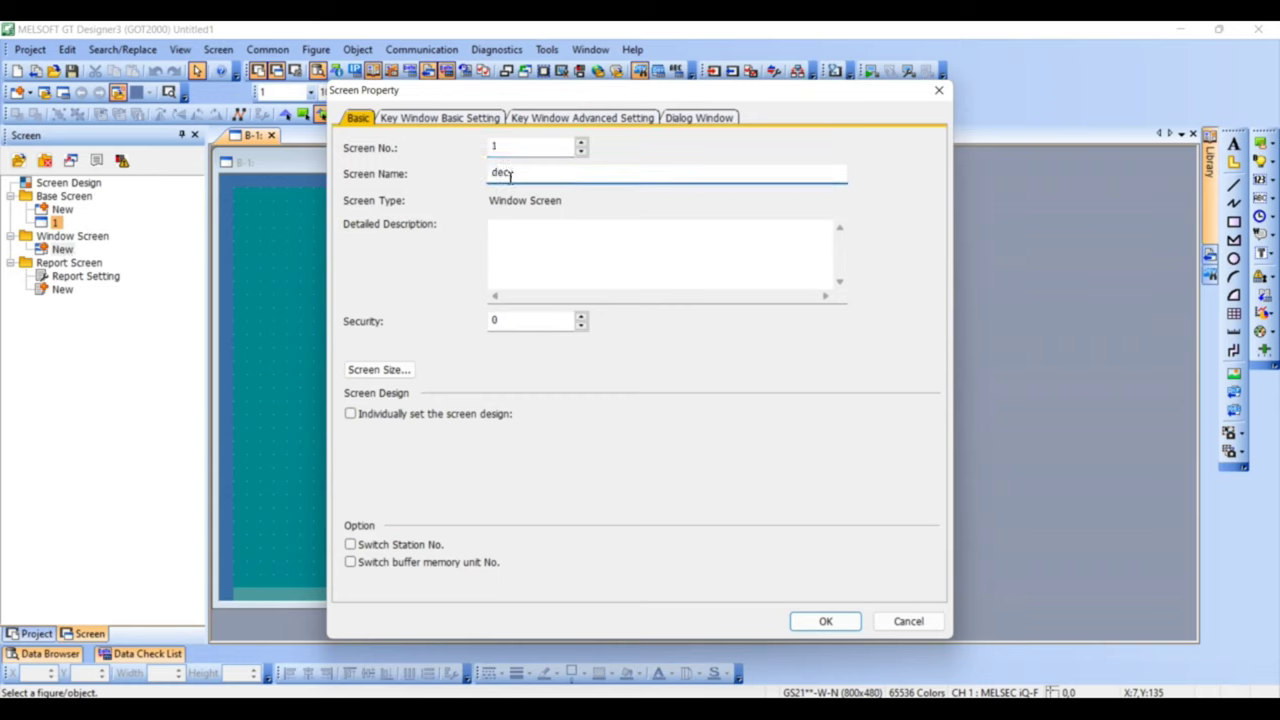
{"action": "left_click", "coordinate": [398, 414]}
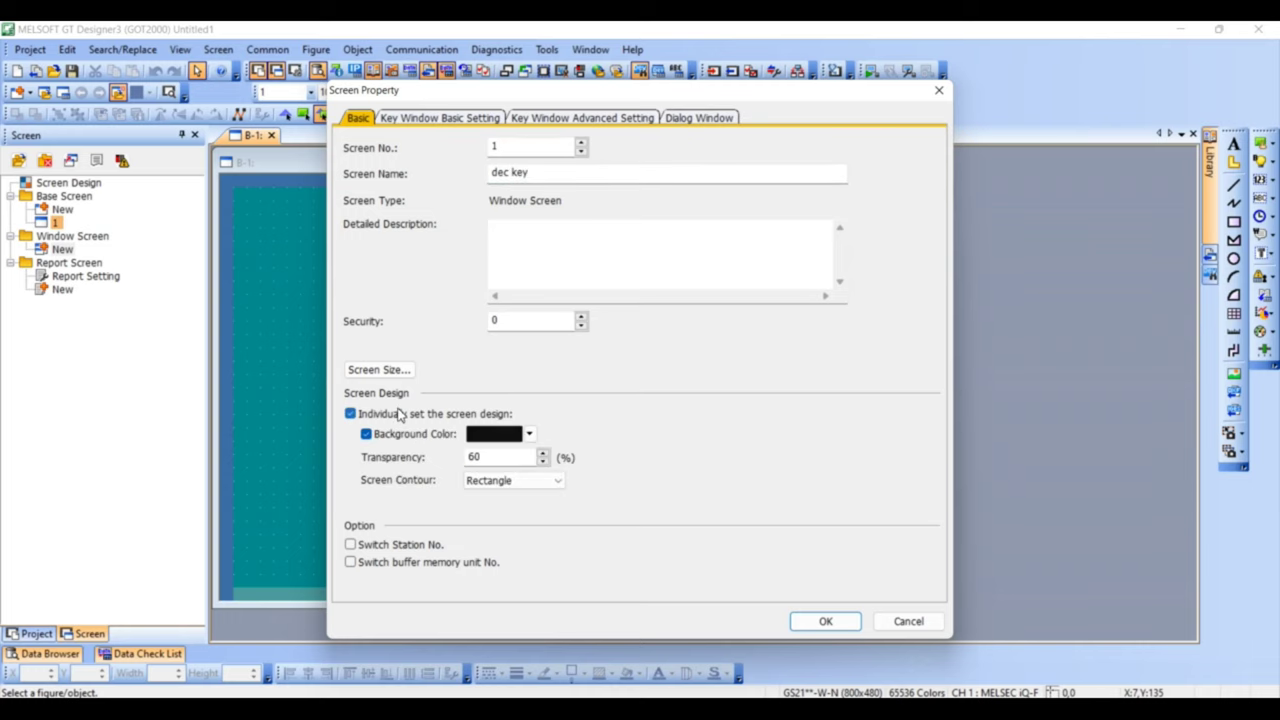
{"action": "double_click", "coordinate": [501, 457]}
{"action": "type", "text": "0"}
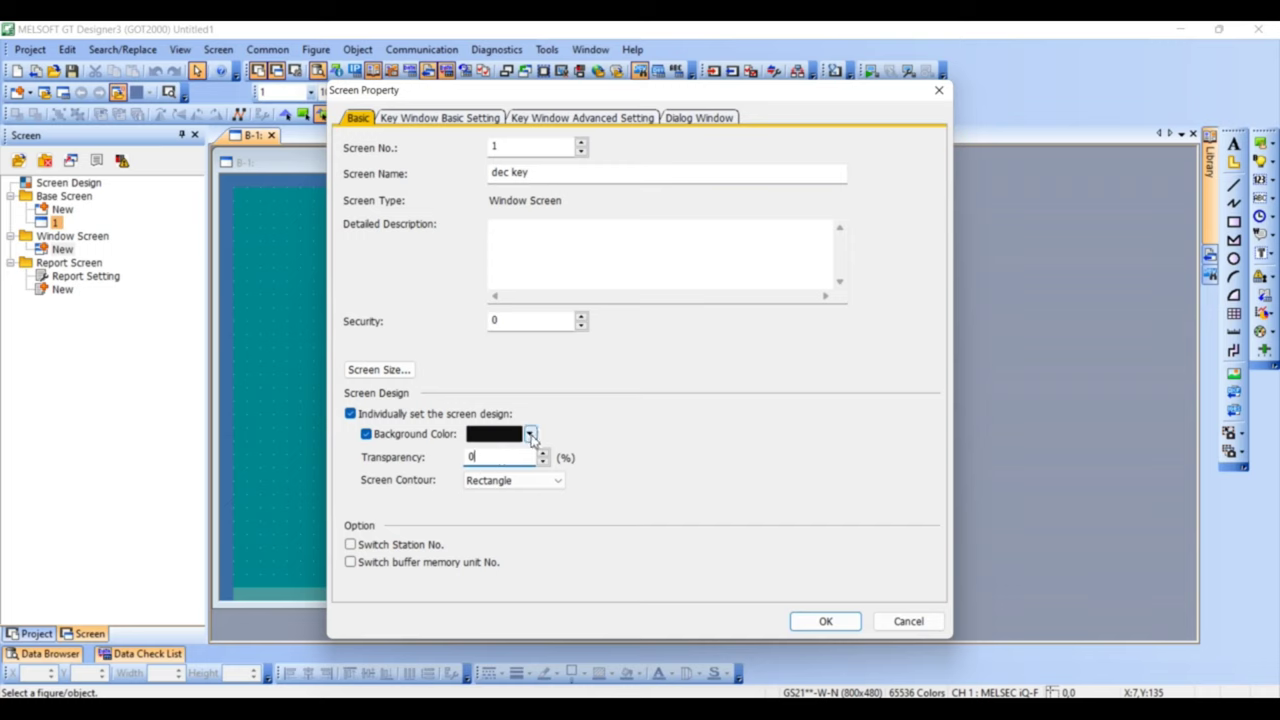
{"action": "left_click", "coordinate": [530, 434]}
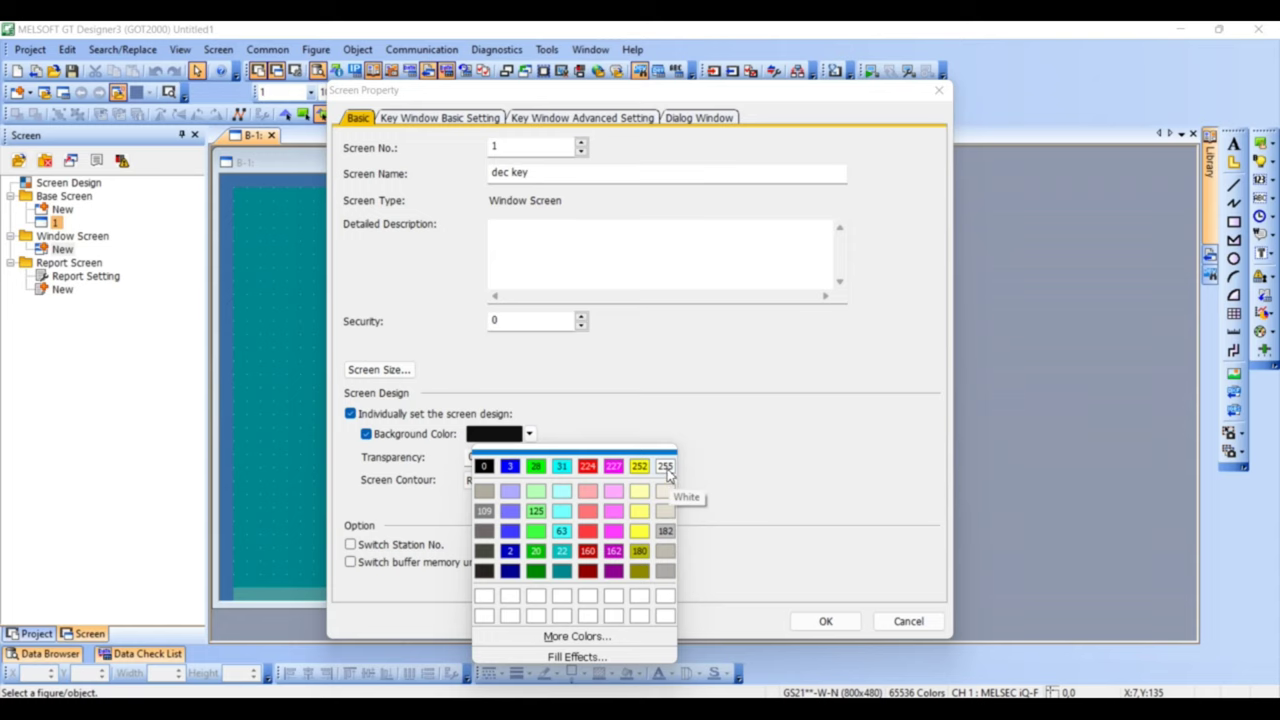
{"action": "left_click", "coordinate": [668, 491]}
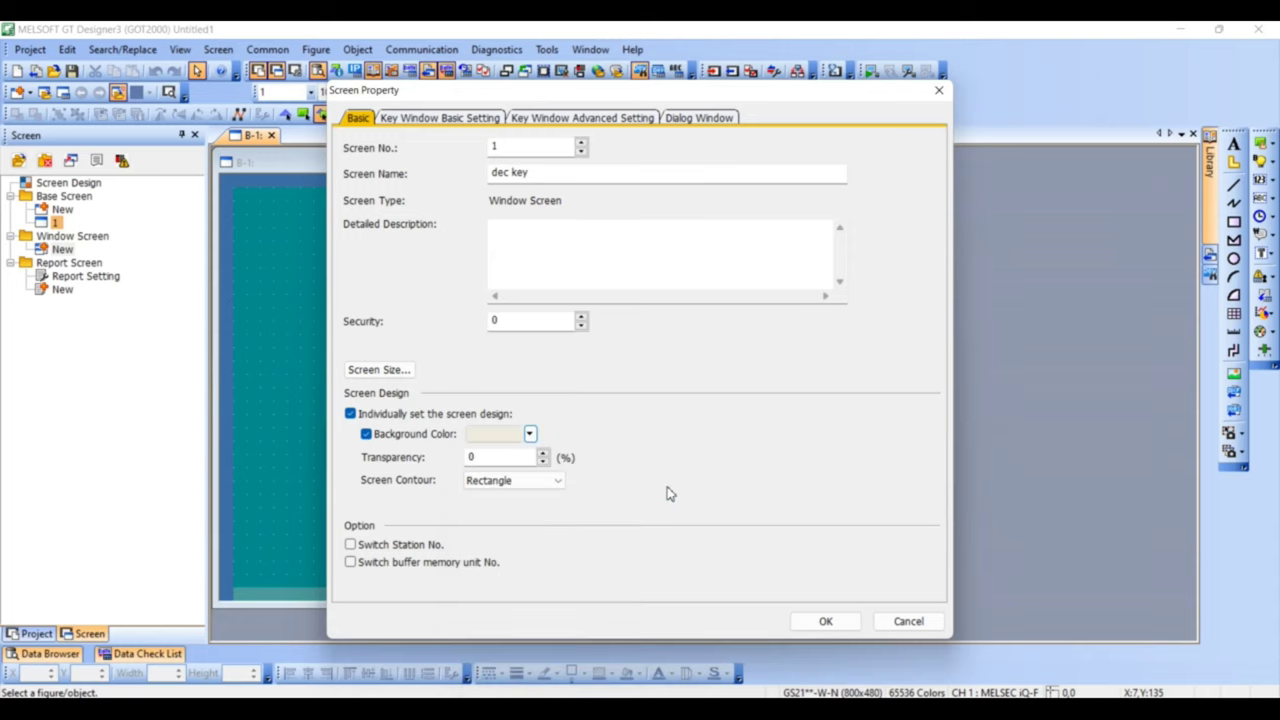
{"action": "left_click", "coordinate": [826, 621]}
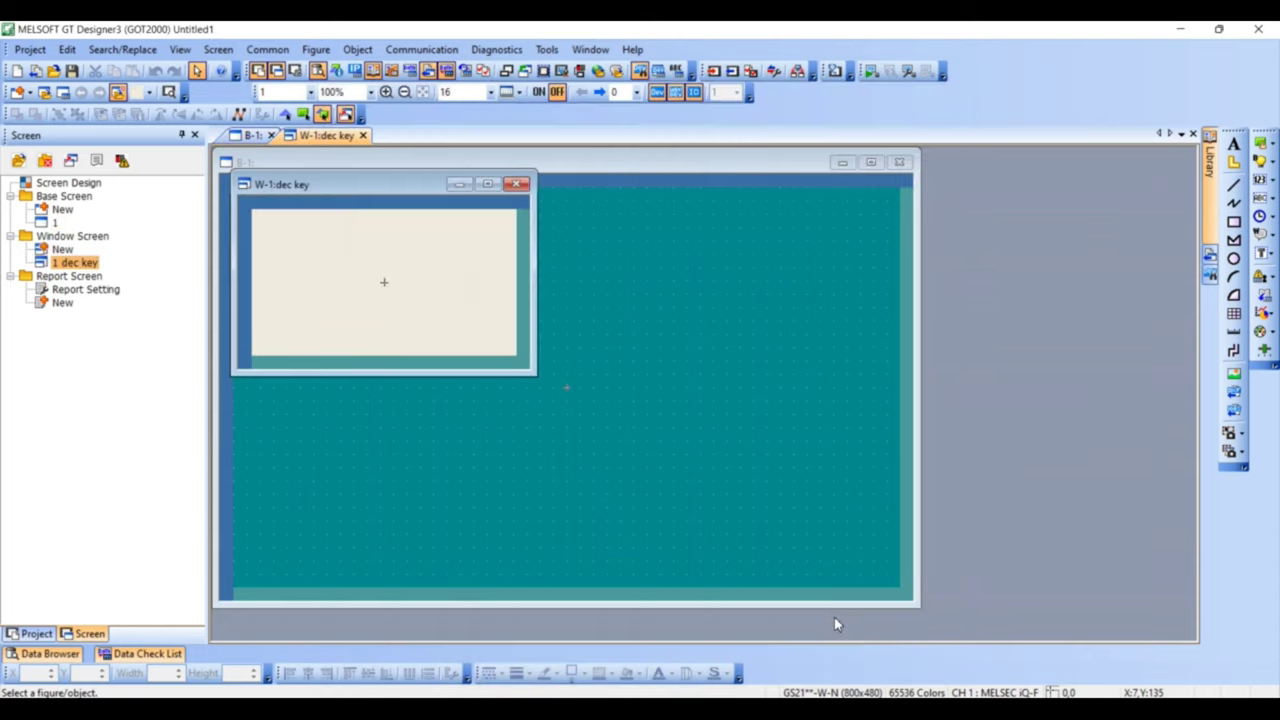
Place the blue NUM01_B keypad from the FA Metal_N decimal numerical key library on the dec key window at about X 11, Y 23
{"action": "left_click", "coordinate": [489, 186]}
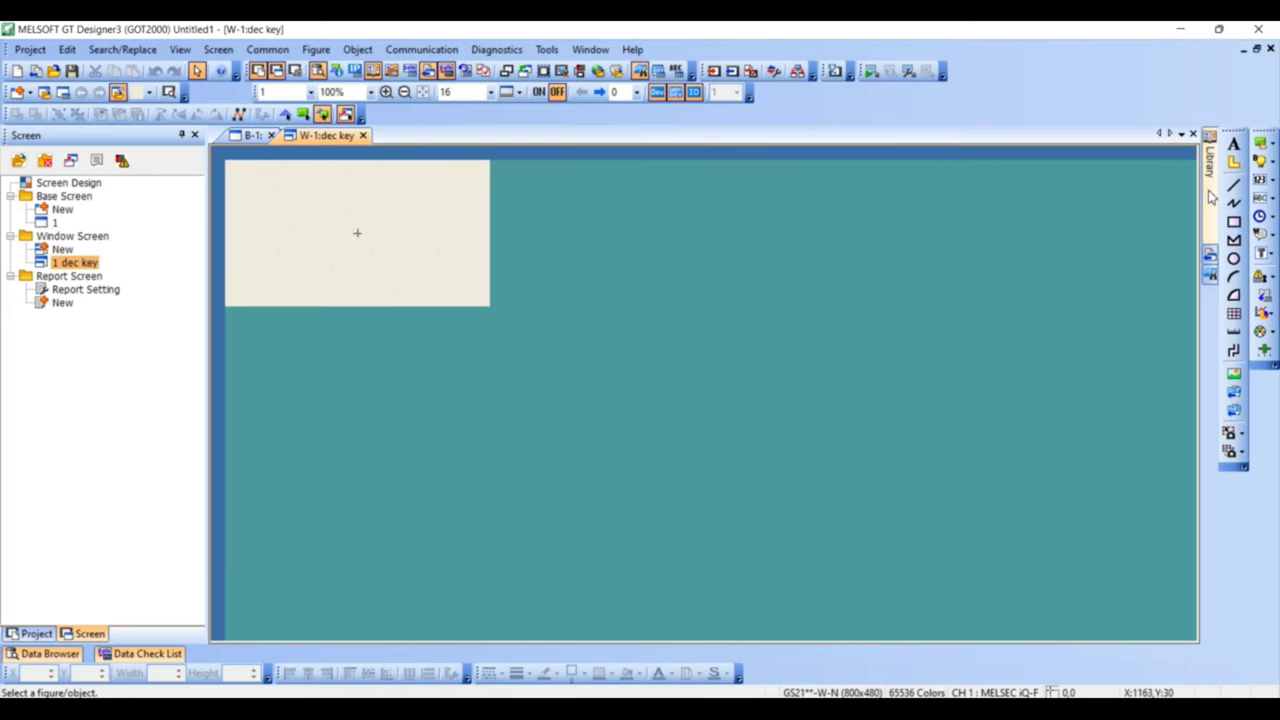
{"action": "mouse_move", "coordinate": [1212, 197]}
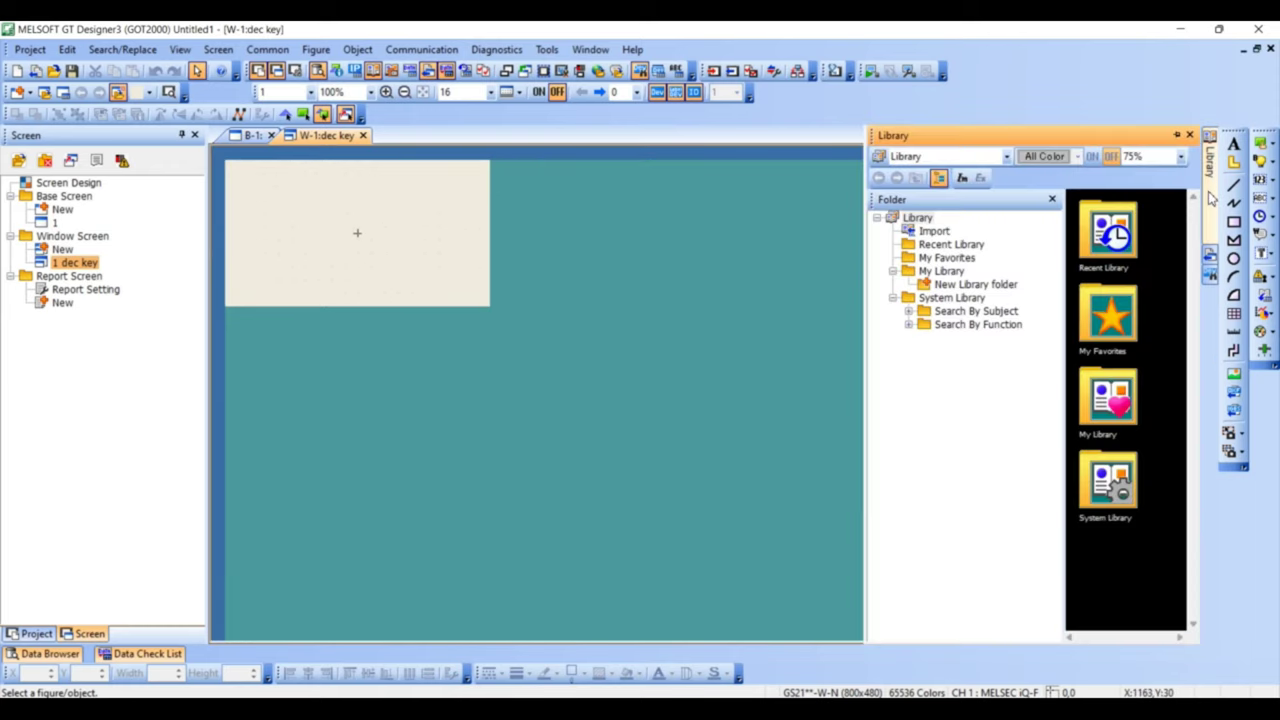
{"action": "left_click", "coordinate": [910, 324]}
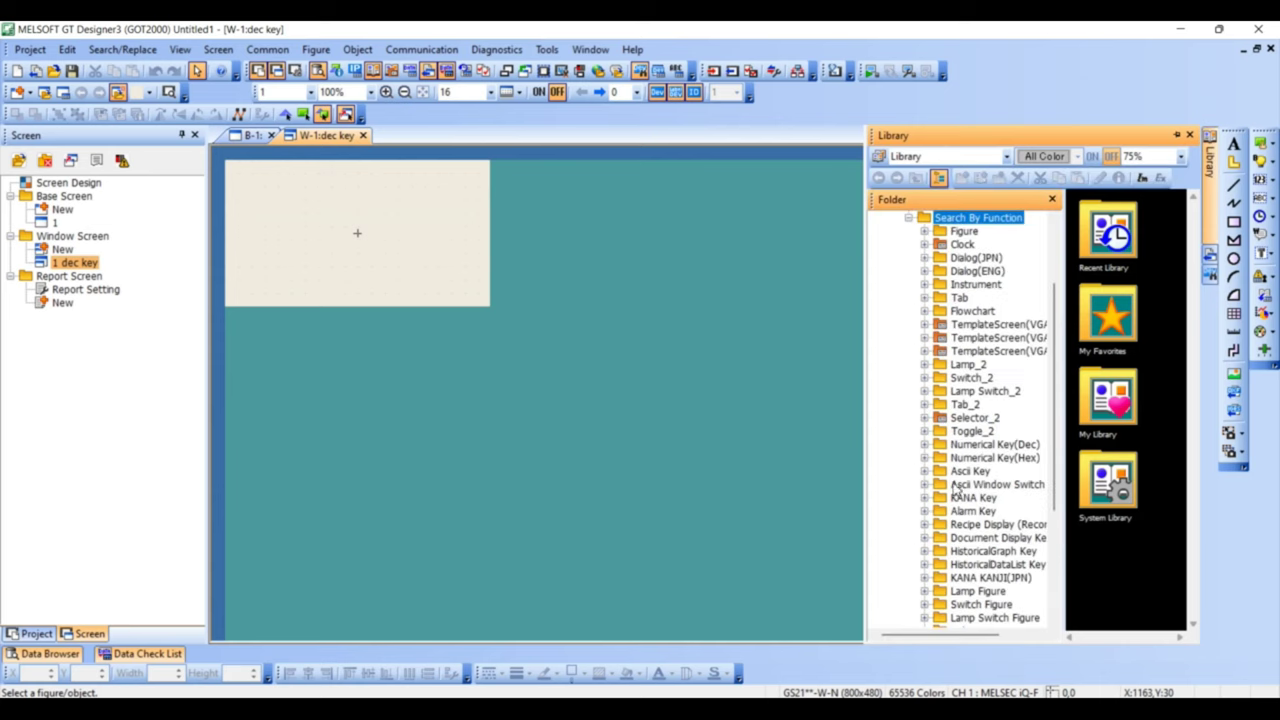
{"action": "left_click", "coordinate": [925, 445]}
{"action": "left_click", "coordinate": [1000, 457]}
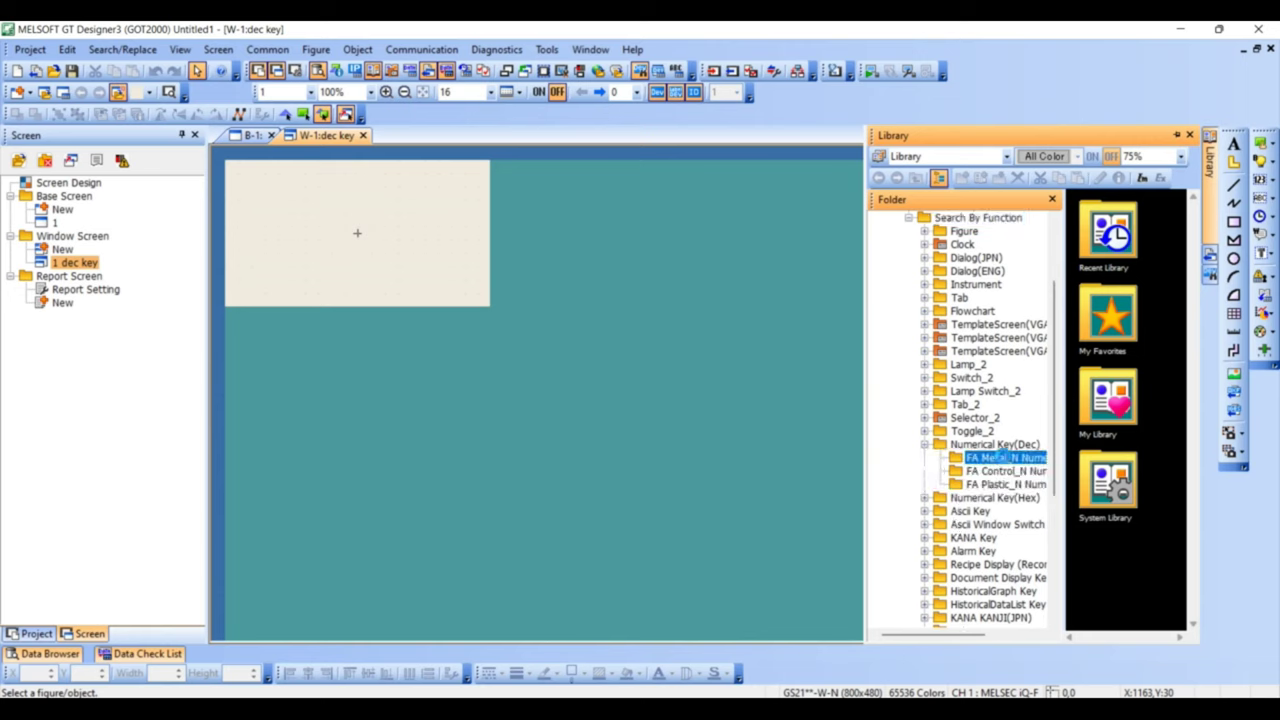
{"action": "left_click", "coordinate": [1120, 289]}
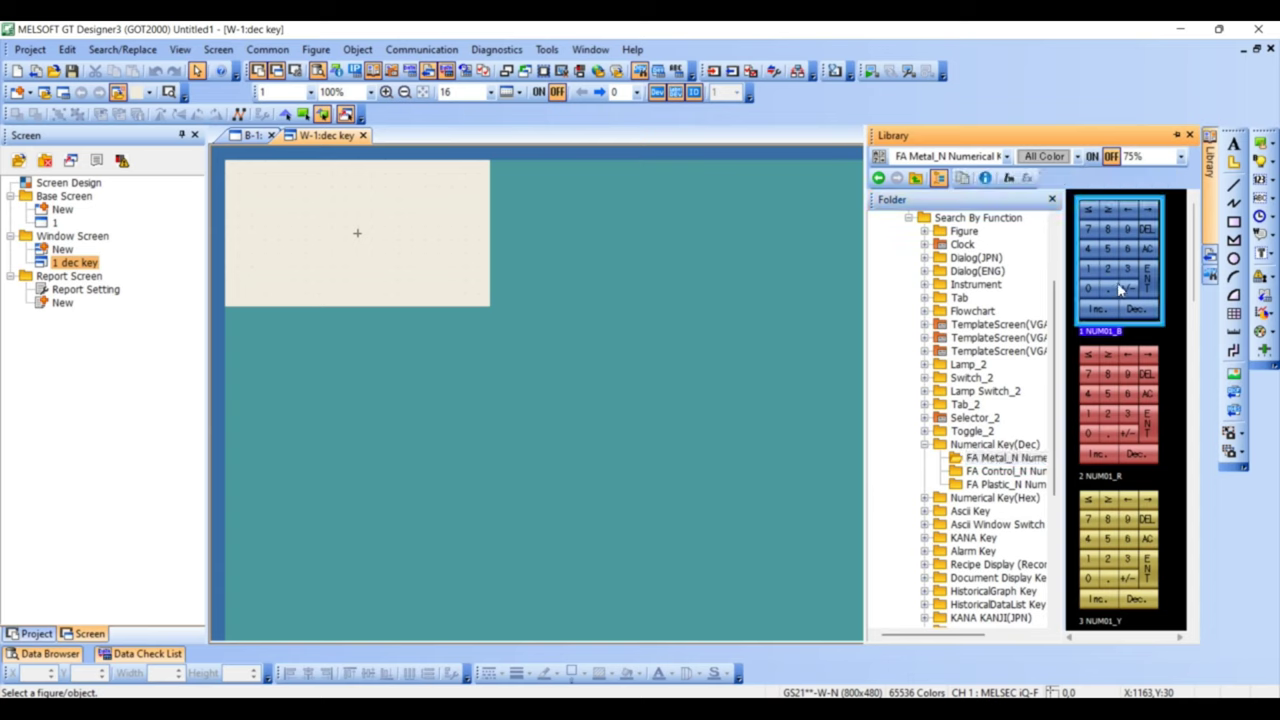
{"action": "left_click_drag", "start_coordinate": [1120, 289], "coordinate": [234, 179]}
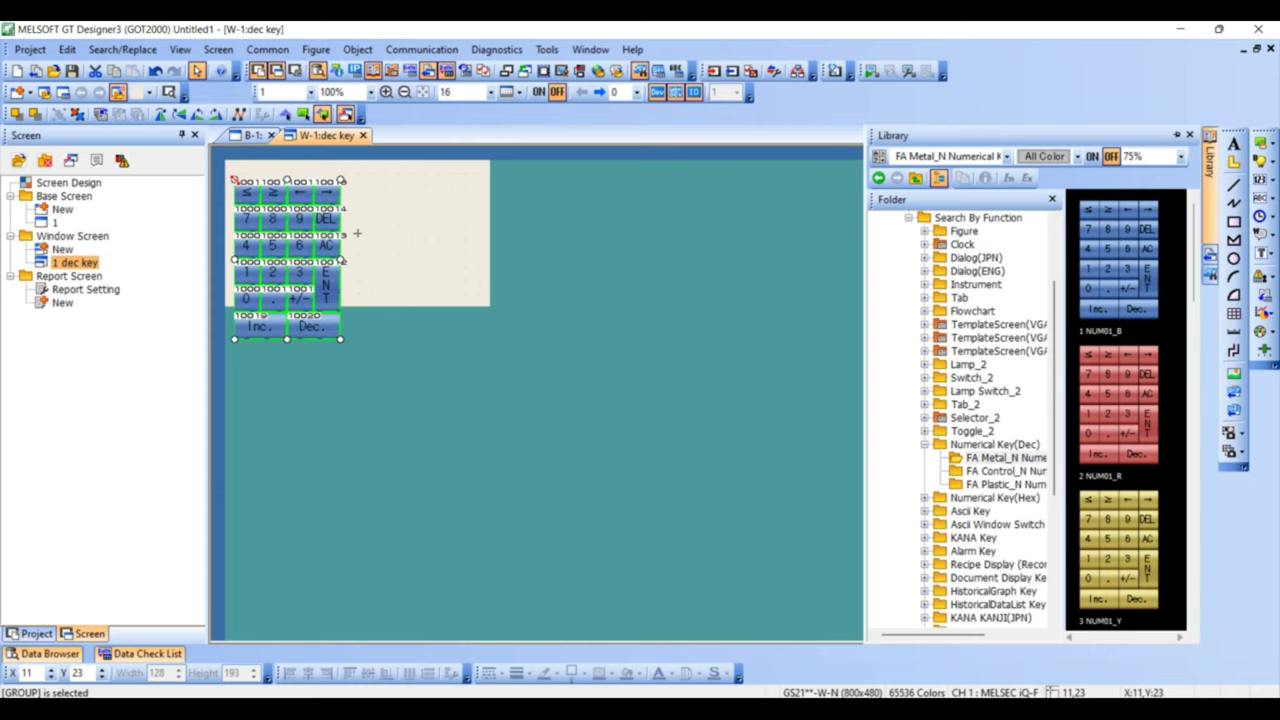
Resize the dec key window screen to about 177 by 239 dots so it encloses the whole keypad
{"action": "right_click", "coordinate": [413, 276]}
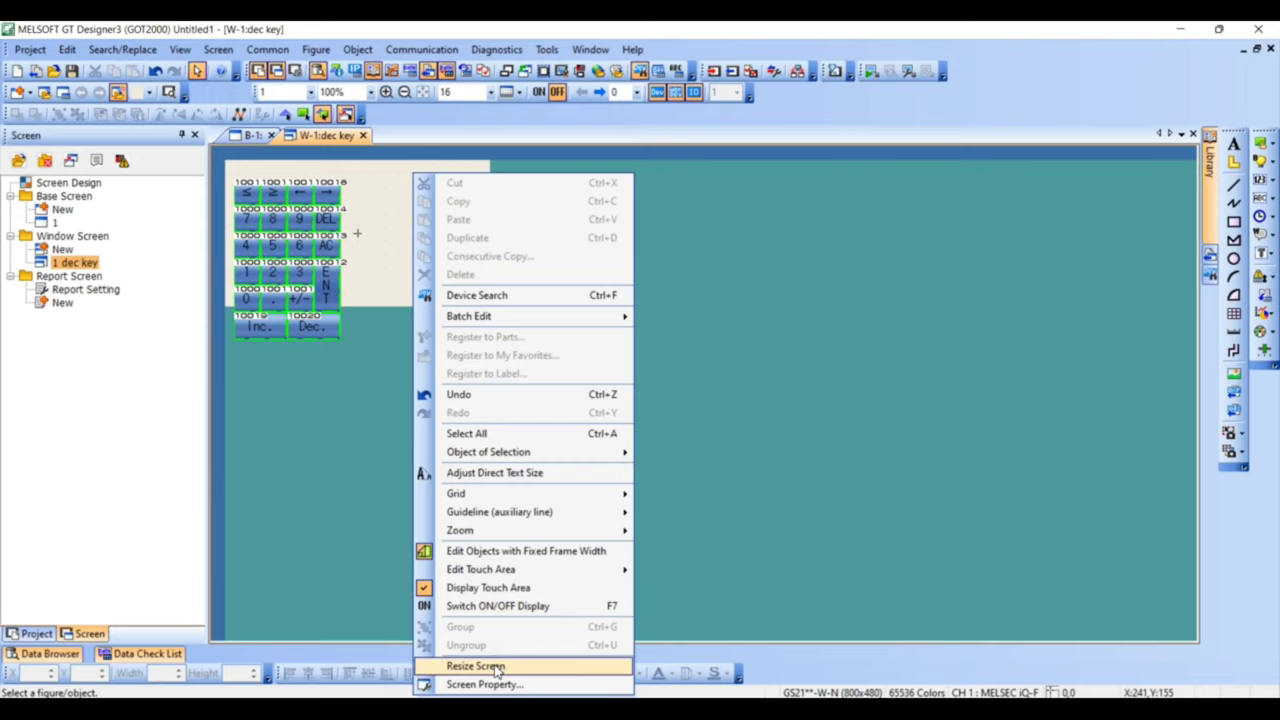
{"action": "left_click", "coordinate": [476, 665]}
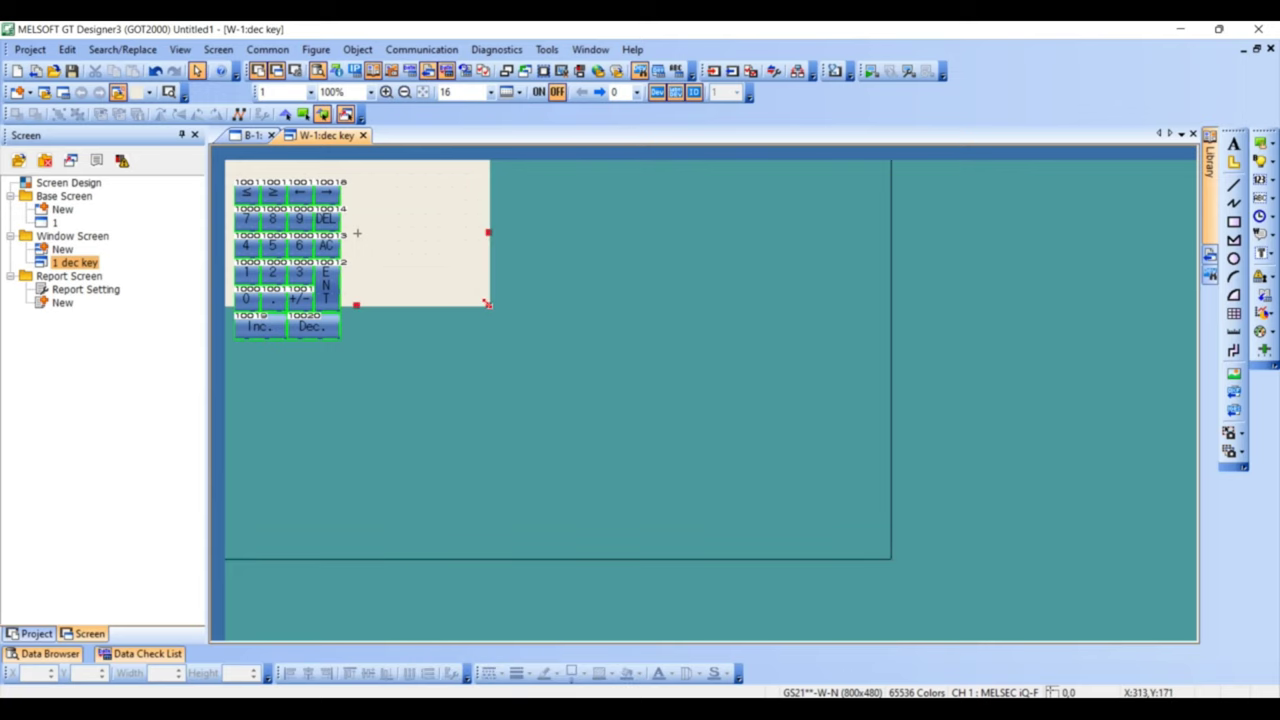
{"action": "left_click_drag", "start_coordinate": [487, 304], "coordinate": [373, 360]}
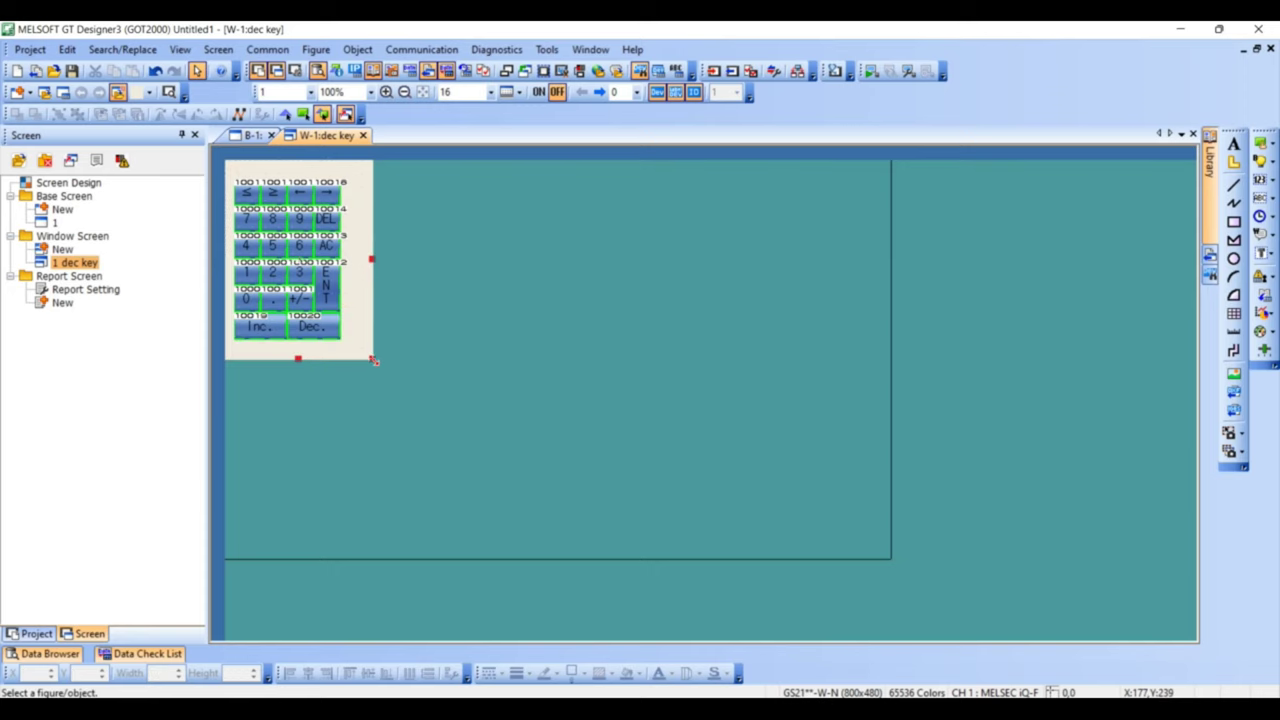
Move the keypad group down to Y 38 to free space above it in the window screen
{"action": "left_click", "coordinate": [321, 333]}
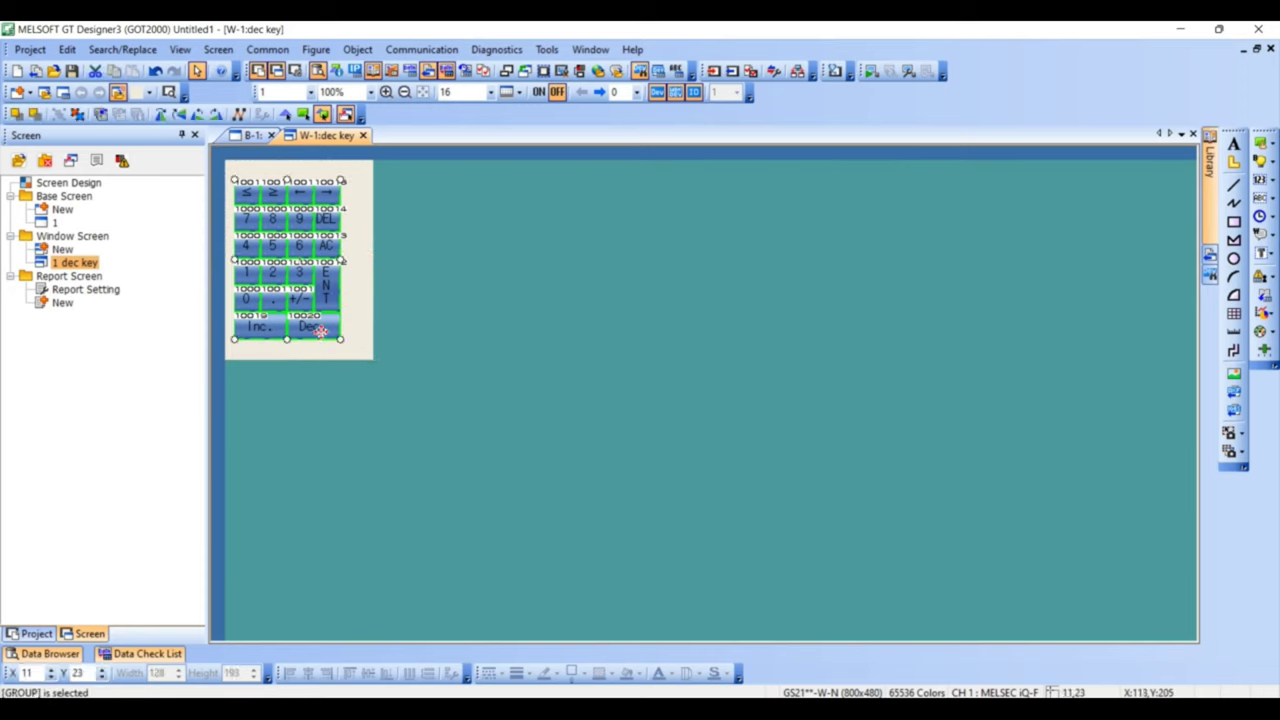
{"action": "key", "text": "Down"}
{"action": "key", "text": "Down"}
{"action": "key", "text": "Down"}
{"action": "key", "text": "Down"}
{"action": "key", "text": "Down"}
{"action": "key", "text": "Down"}
{"action": "key", "text": "Down"}
{"action": "key", "text": "Down"}
{"action": "key", "text": "Down"}
{"action": "key", "text": "Down"}
{"action": "key", "text": "Down"}
{"action": "key", "text": "Down"}
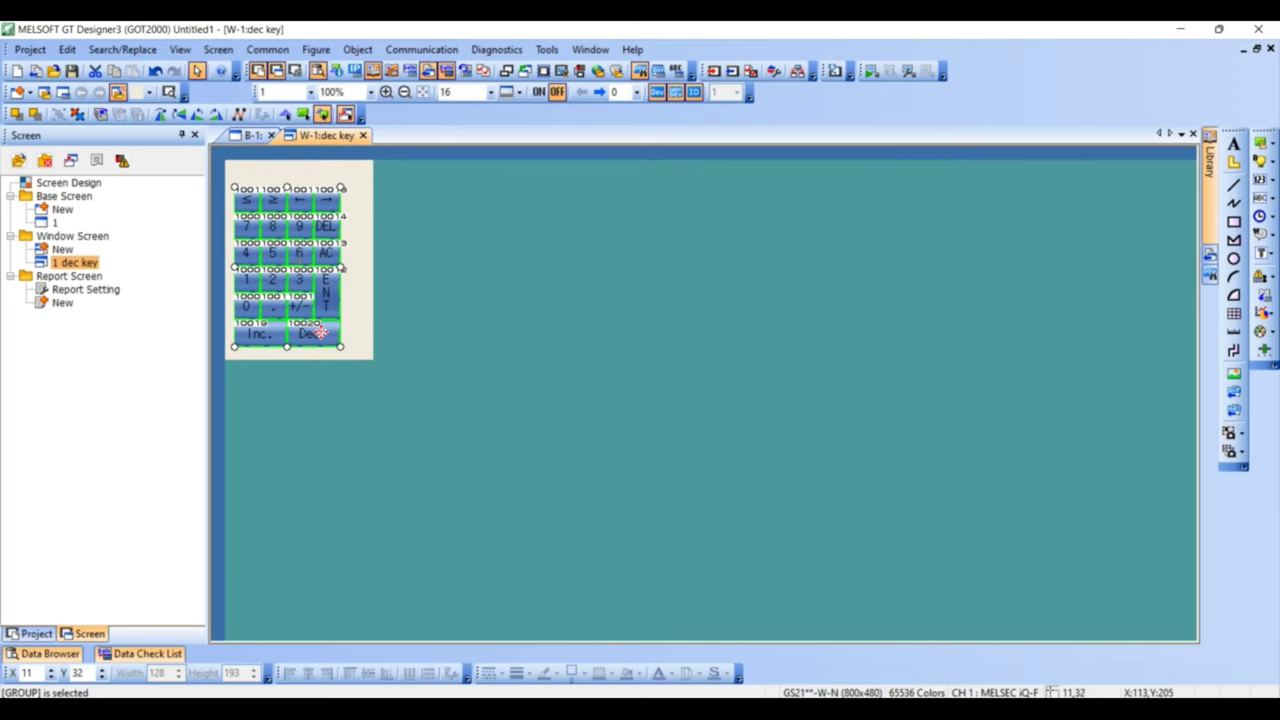
{"action": "key", "text": "Down"}
{"action": "key", "text": "Down"}
{"action": "key", "text": "Down"}
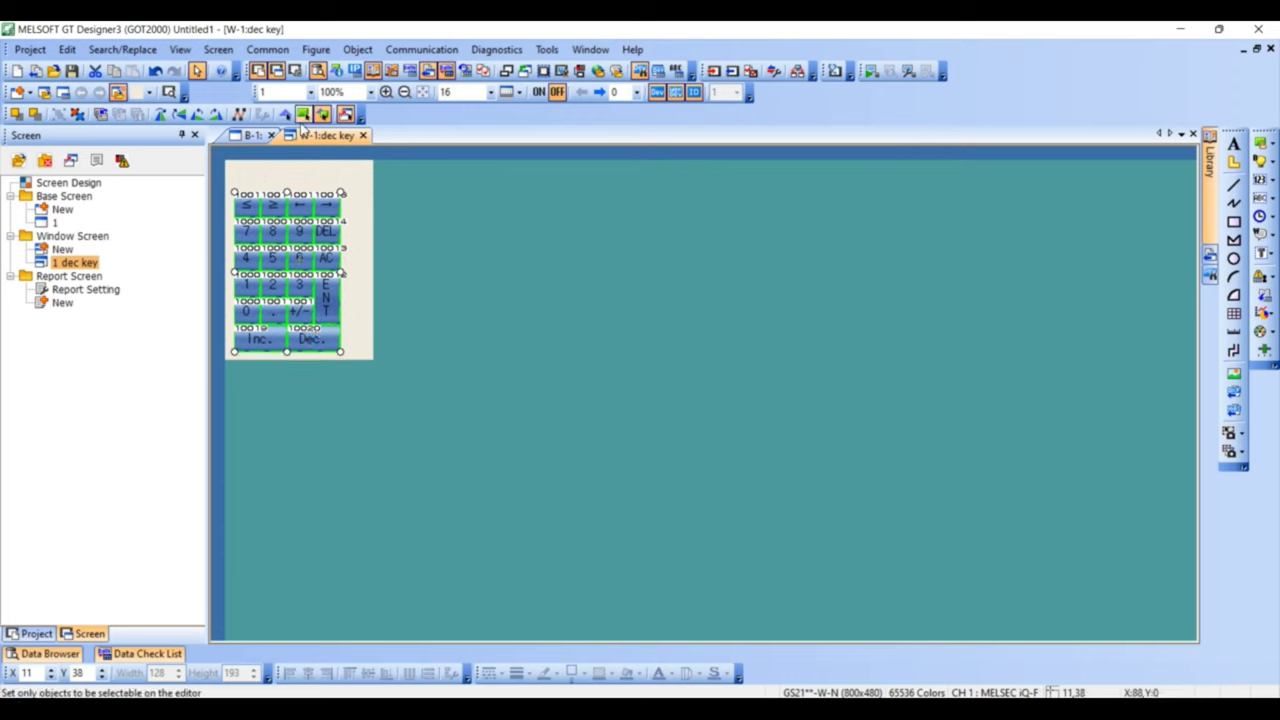
Place an input value area about 60 by 22 dots above the keypad on the dec key window, at about X 3, Y 5
{"action": "left_click", "coordinate": [359, 50]}
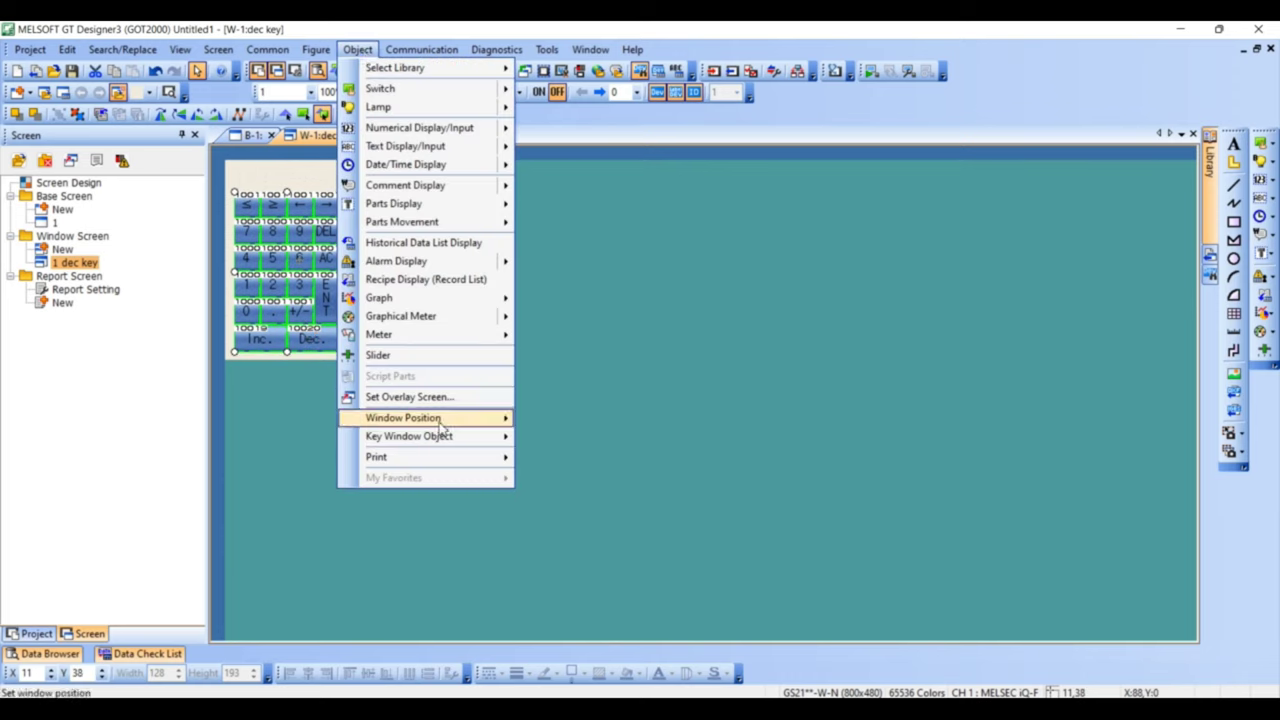
{"action": "mouse_move", "coordinate": [452, 437]}
{"action": "left_click", "coordinate": [567, 438]}
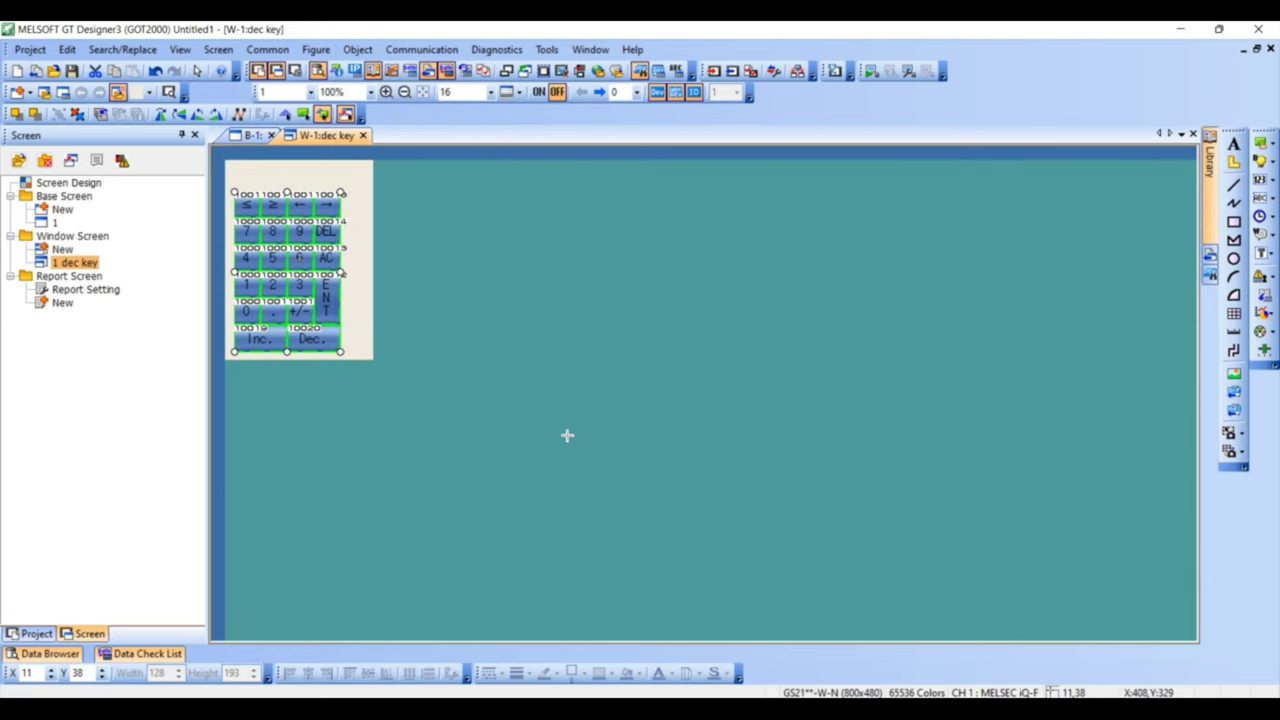
{"action": "left_click_drag", "start_coordinate": [228, 165], "coordinate": [284, 183]}
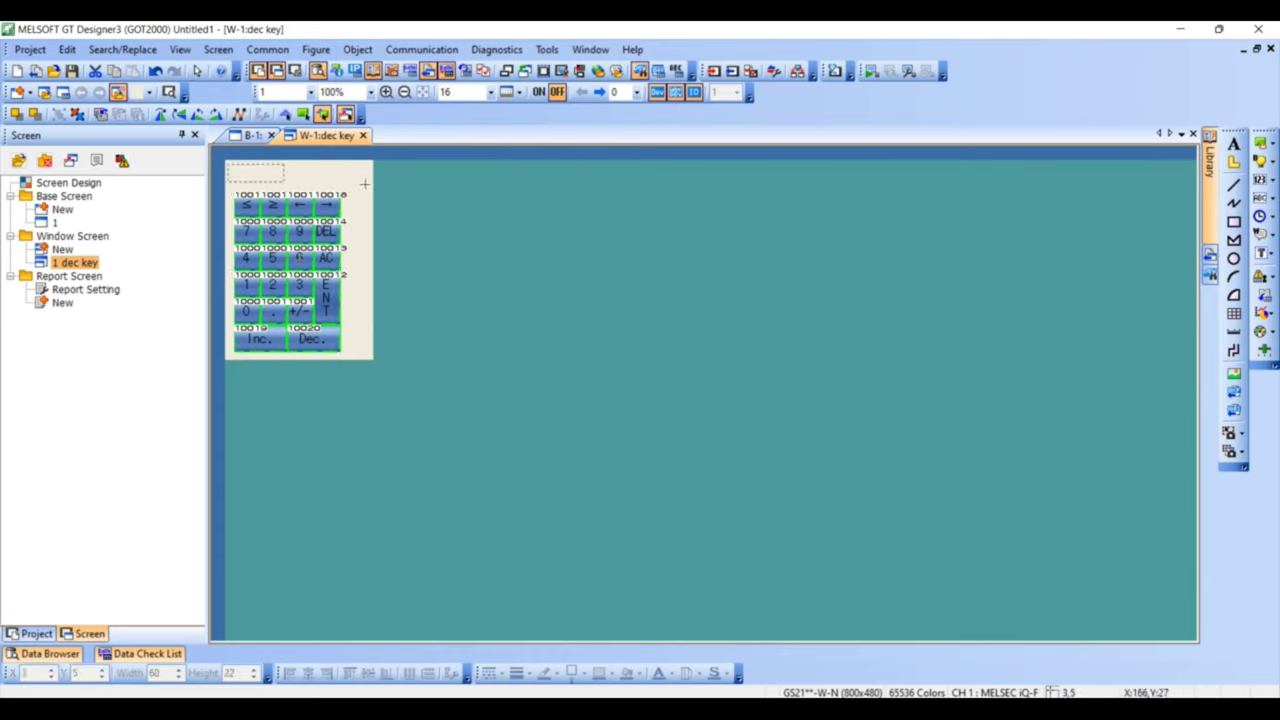
Set the font of the dec key input value area to 16dot Standard and its text size to 2 x 2
{"action": "double_click", "coordinate": [270, 172]}
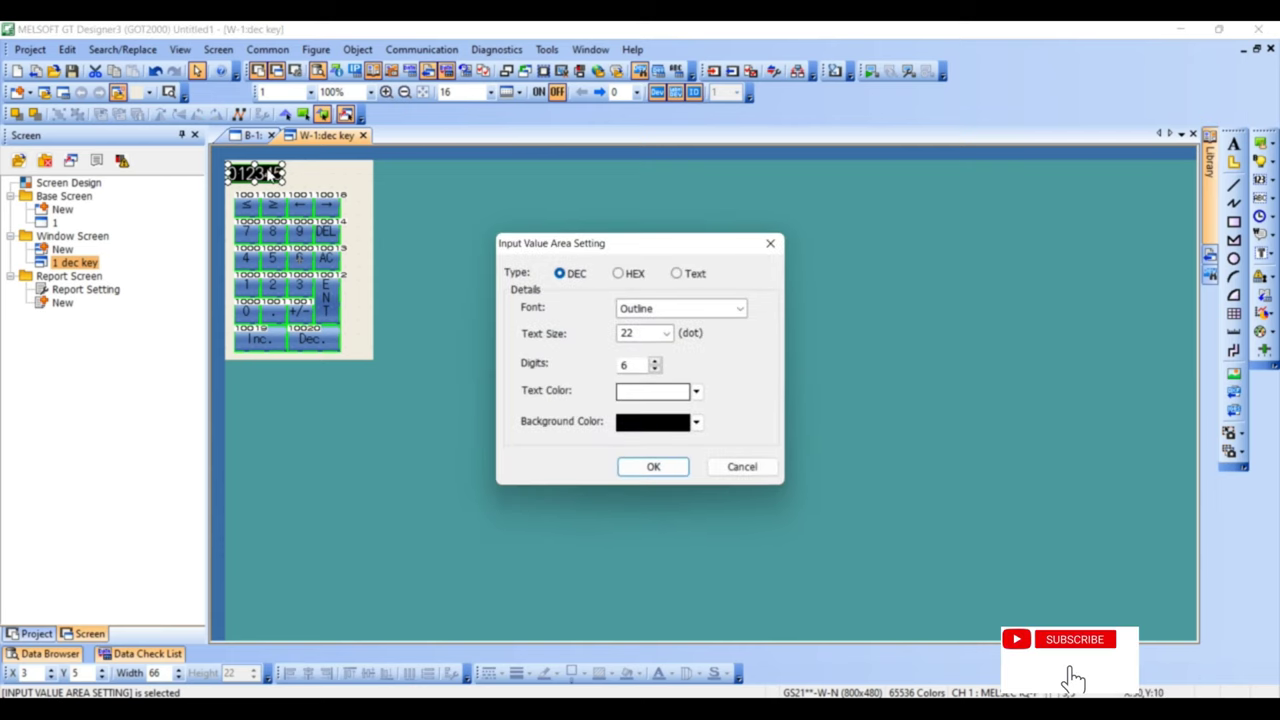
{"action": "left_click", "coordinate": [668, 310]}
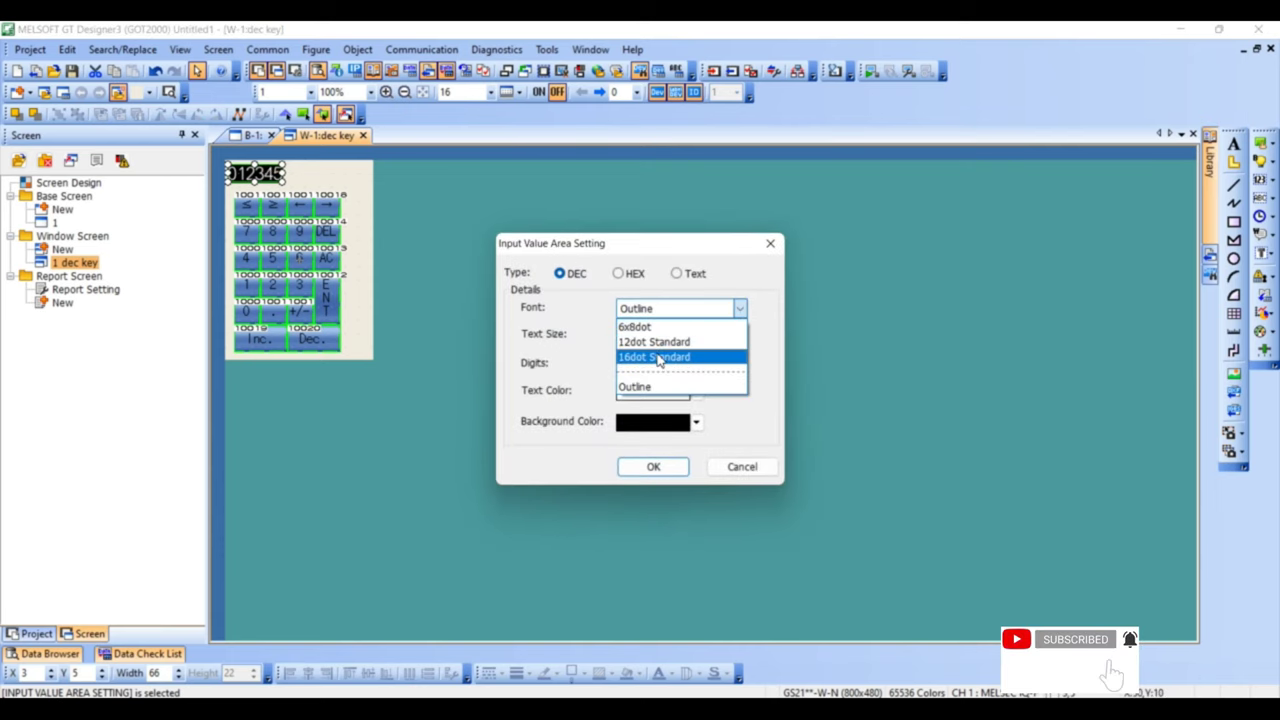
{"action": "left_click", "coordinate": [660, 358]}
{"action": "left_click", "coordinate": [636, 338]}
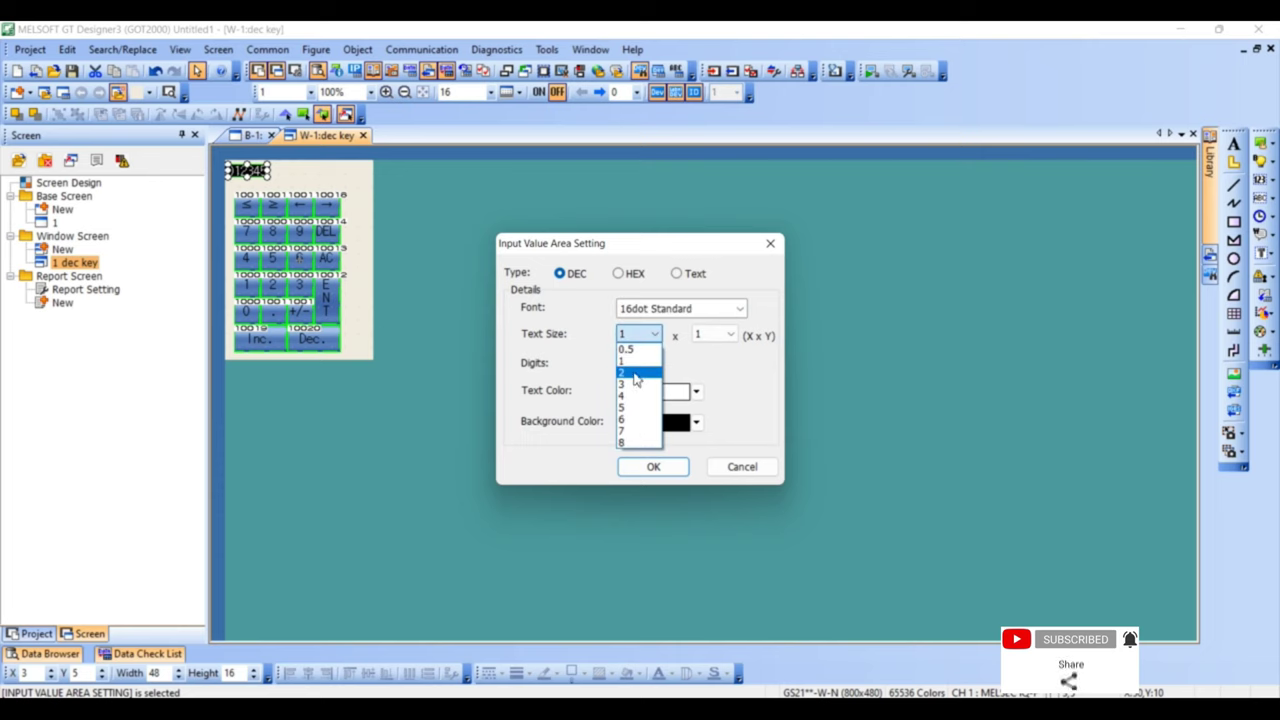
{"action": "left_click", "coordinate": [636, 373]}
{"action": "left_click", "coordinate": [715, 338]}
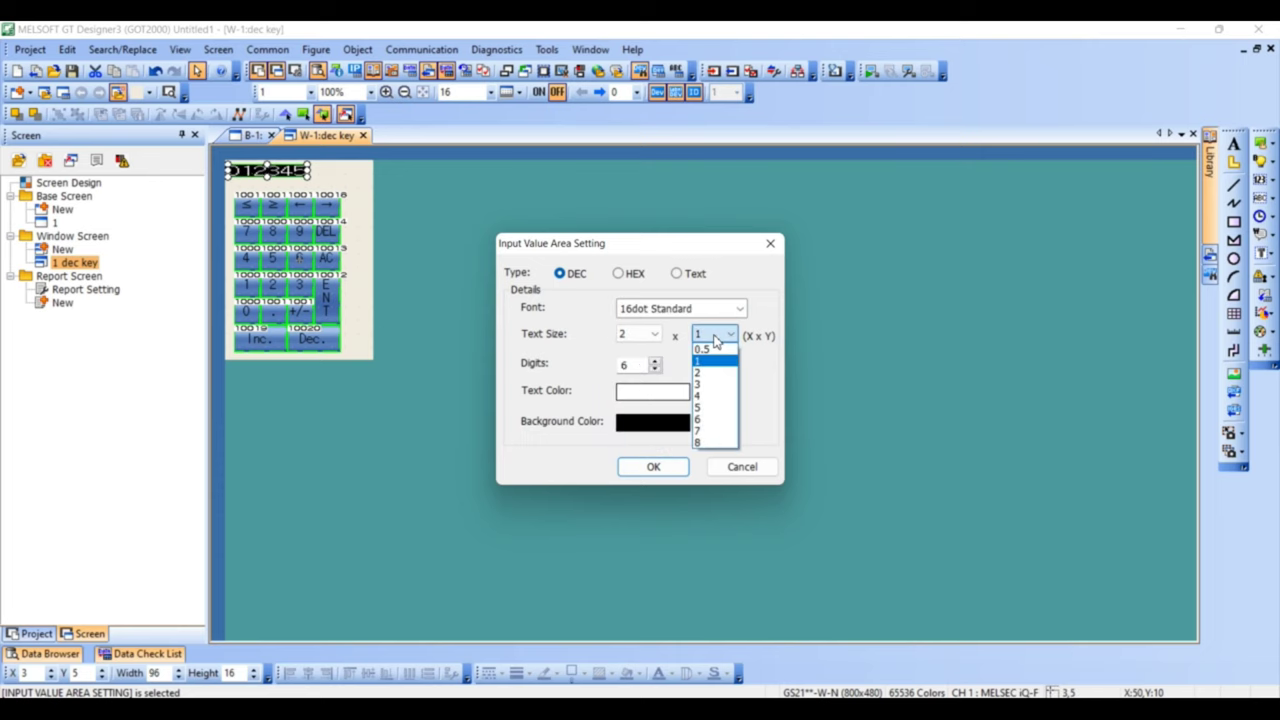
{"action": "left_click", "coordinate": [715, 373]}
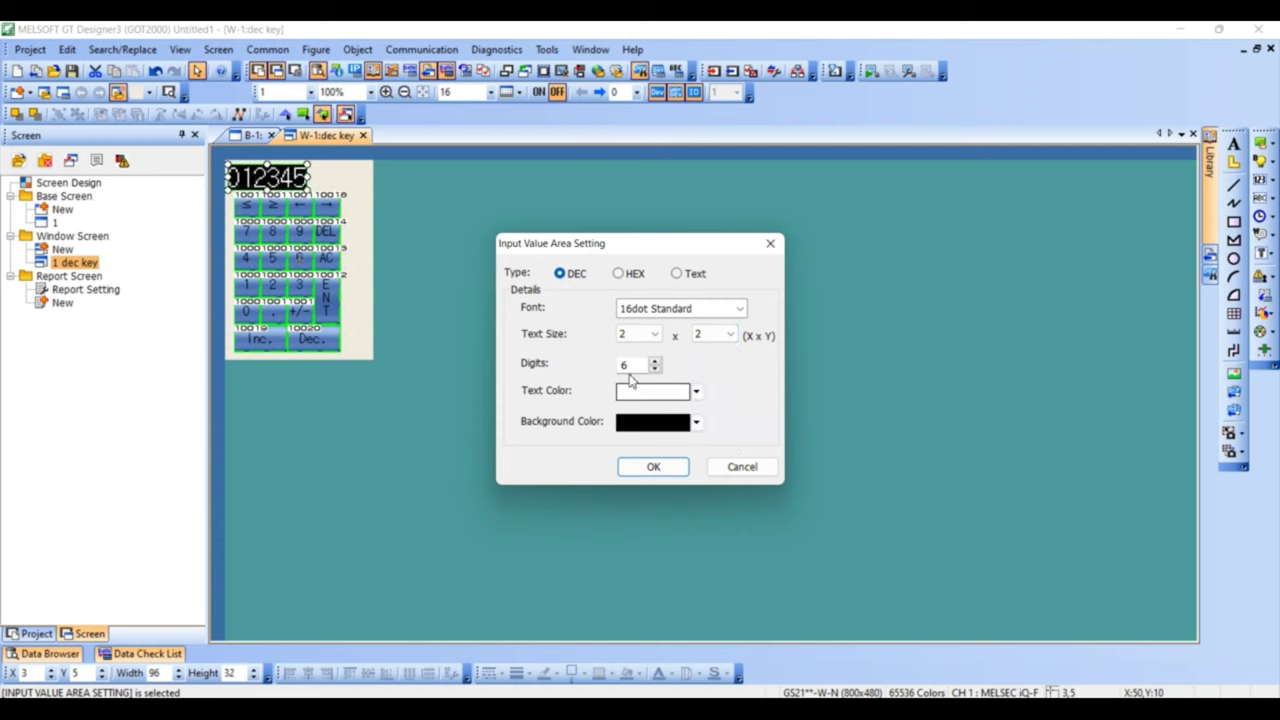
Set the dec key input value area to 8 digits with dark blue (2) as its background color
{"action": "type", "text": "10"}
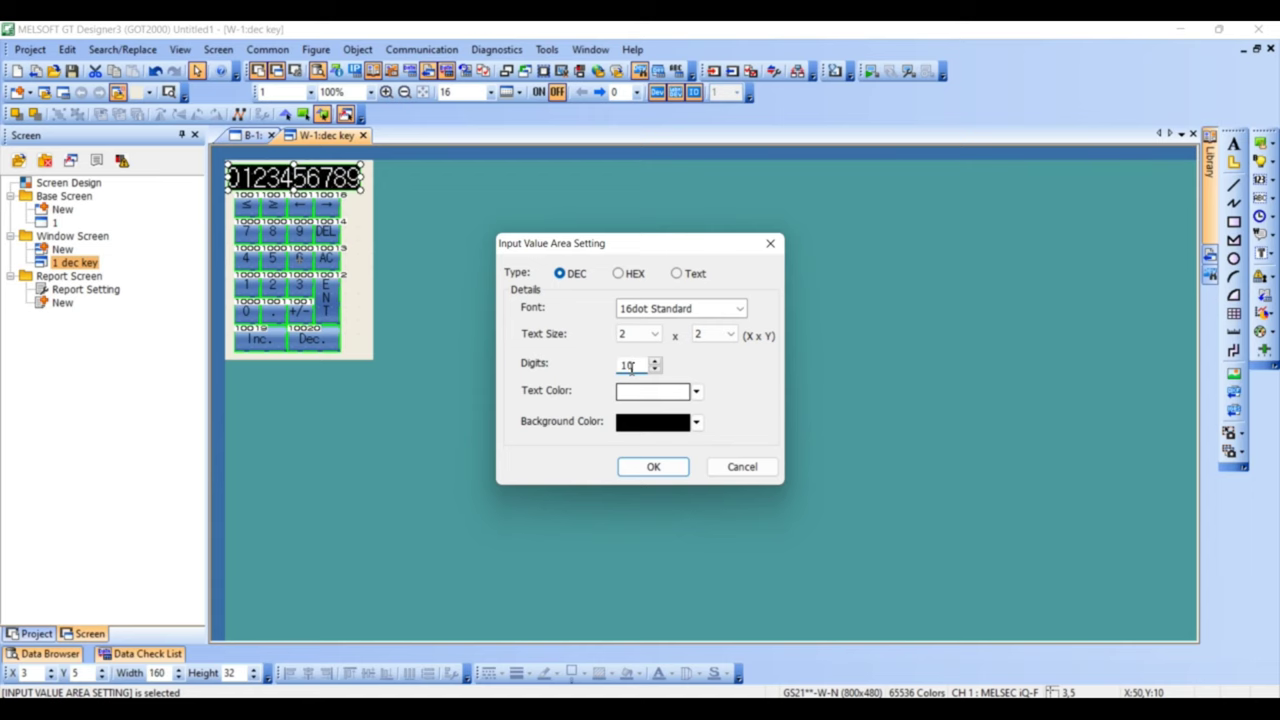
{"action": "key", "text": "BackSpace"}
{"action": "key", "text": "BackSpace"}
{"action": "type", "text": "8"}
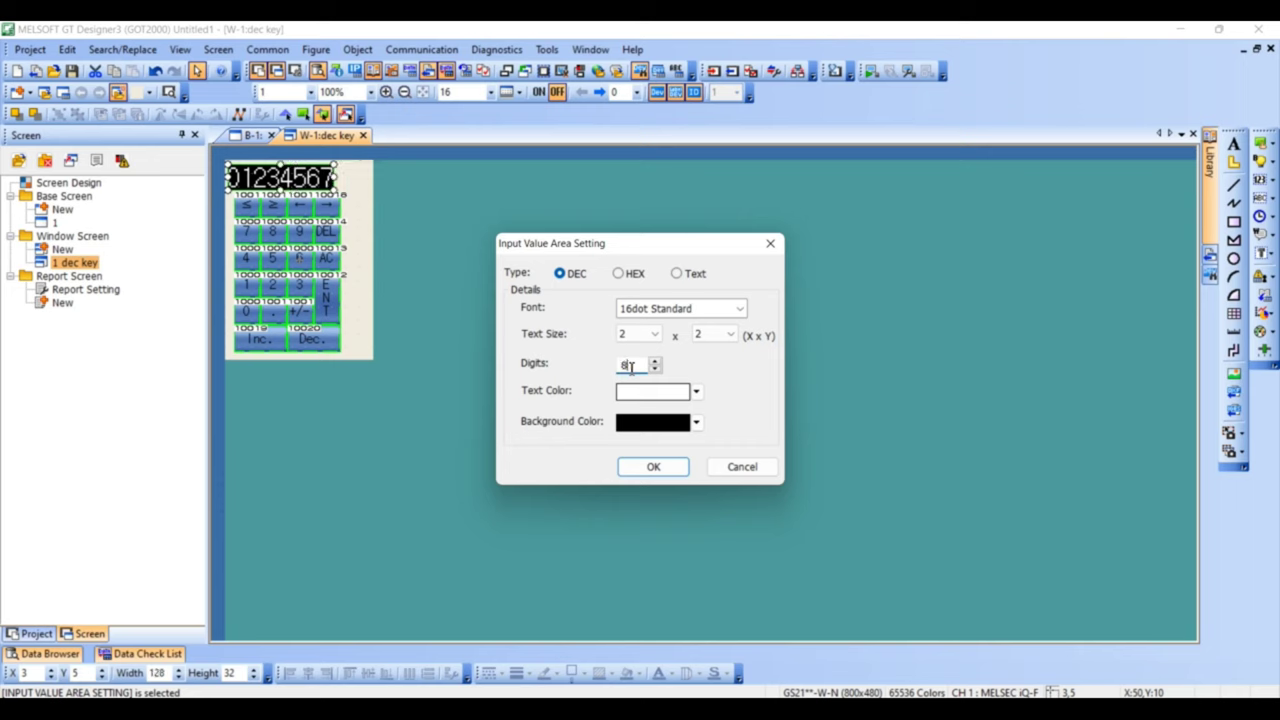
{"action": "left_click", "coordinate": [661, 433]}
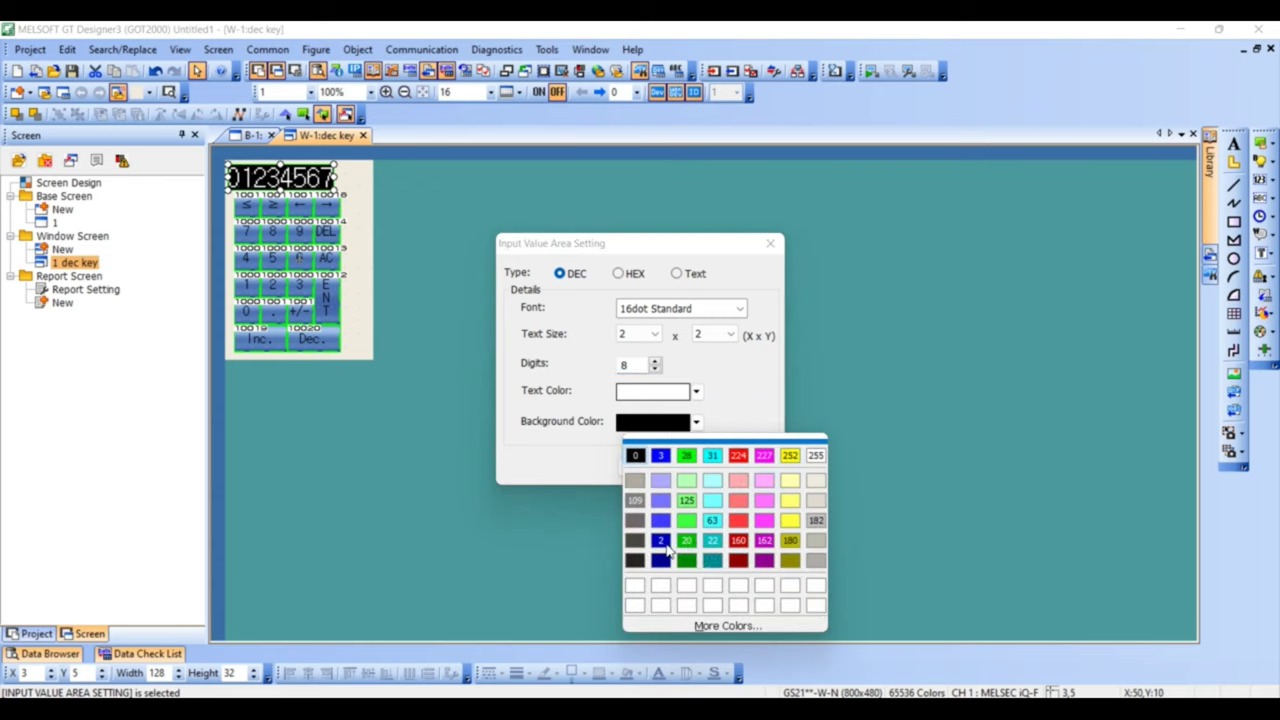
{"action": "left_click", "coordinate": [660, 540]}
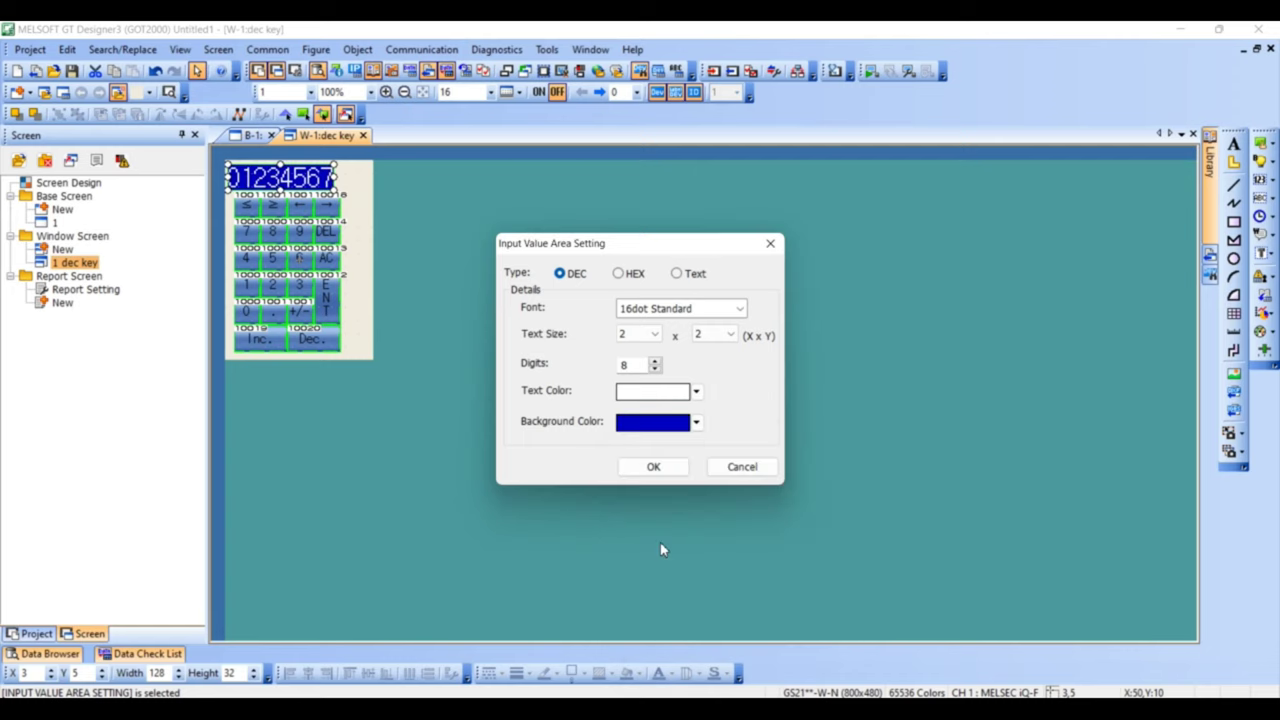
{"action": "left_click", "coordinate": [675, 473]}
Move the input value area right to X 13 so it sits over the keypad
{"action": "key", "text": "Right"}
{"action": "key", "text": "Right"}
{"action": "key", "text": "Right"}
{"action": "key", "text": "Right"}
{"action": "key", "text": "Right"}
{"action": "key", "text": "Right"}
{"action": "key", "text": "Right"}
{"action": "key", "text": "Right"}
{"action": "key", "text": "Right"}
{"action": "key", "text": "Right"}
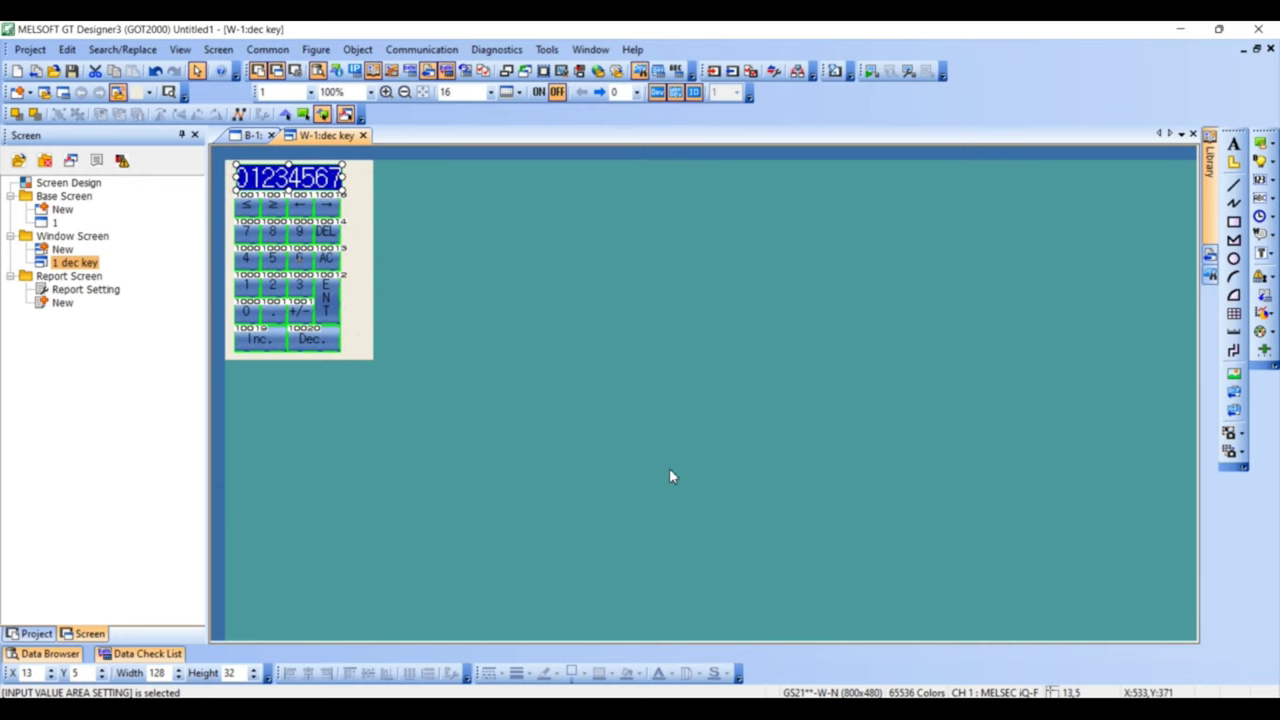
Create a window screen named "caps key" with an individual screen design using 0% transparency and a light beige background
{"action": "double_click", "coordinate": [64, 250]}
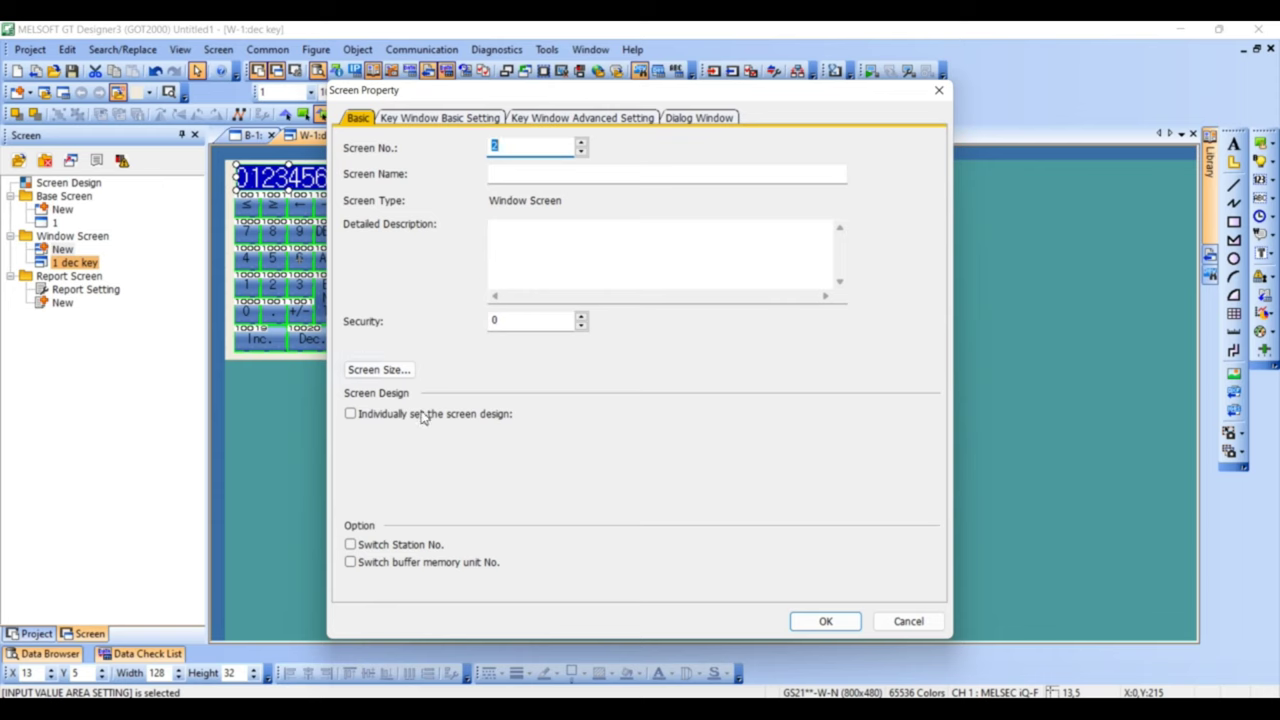
{"action": "left_click", "coordinate": [515, 177]}
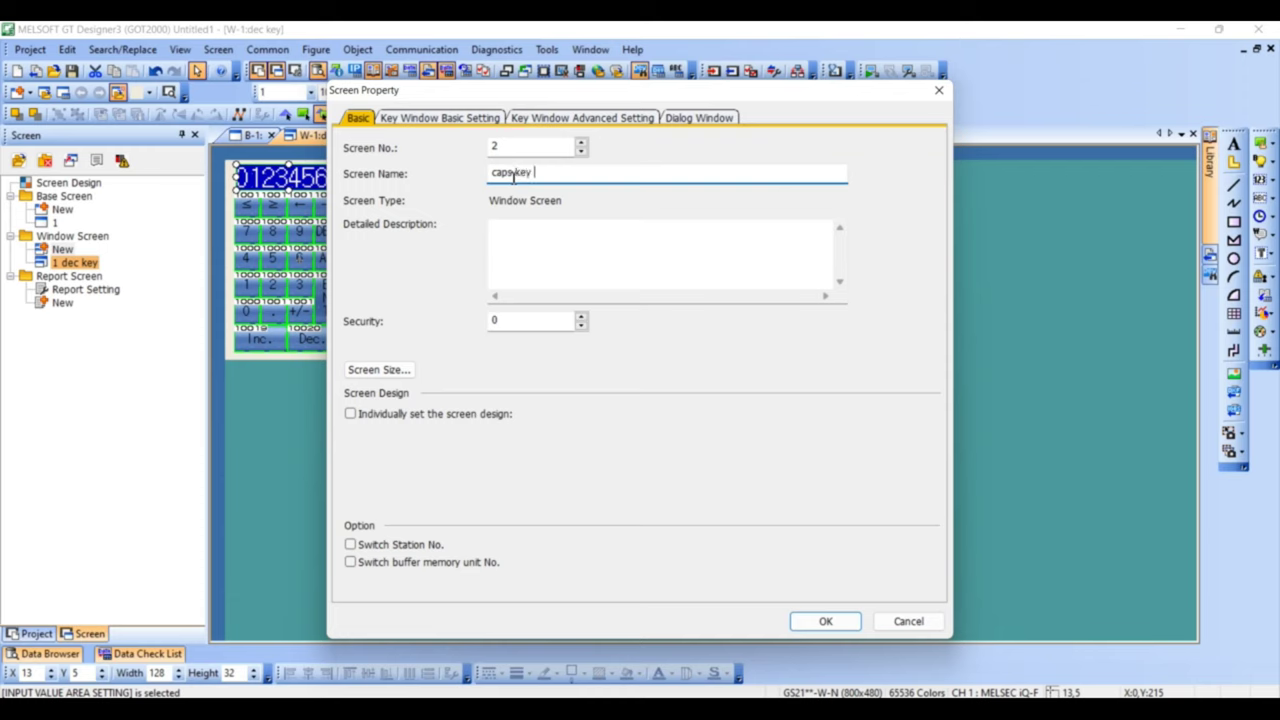
{"action": "left_click", "coordinate": [444, 416]}
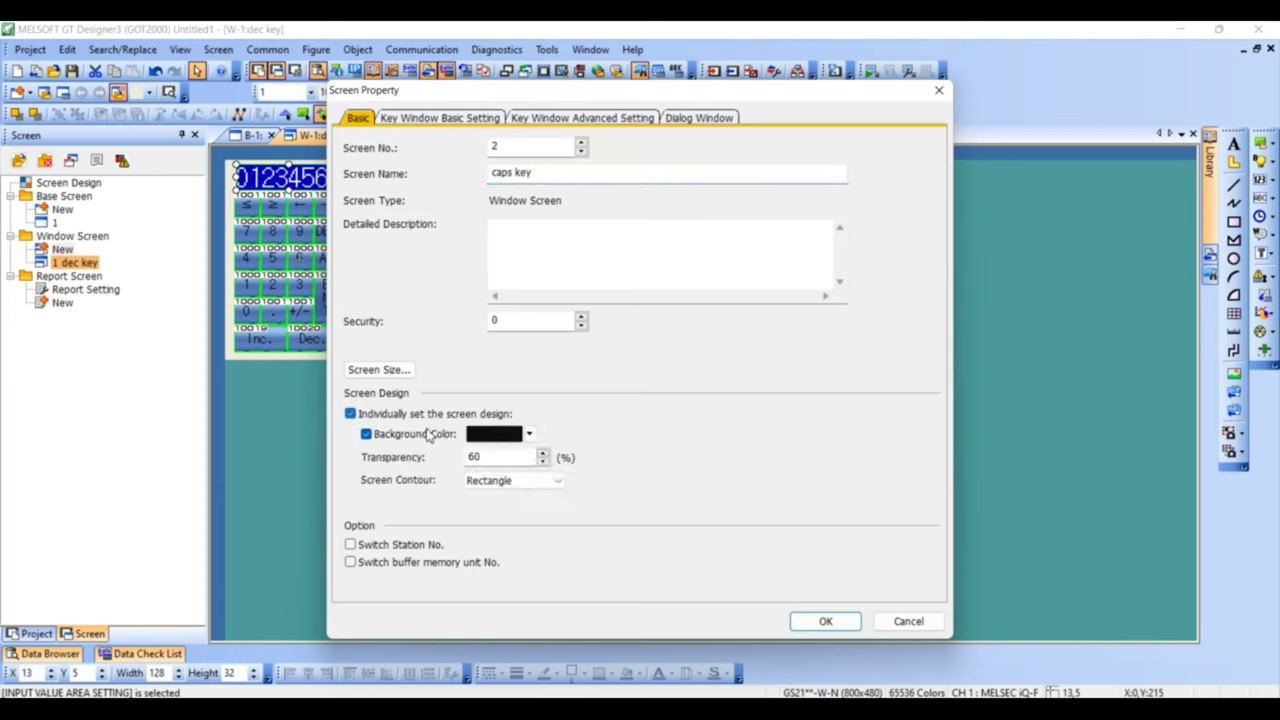
{"action": "double_click", "coordinate": [490, 463]}
{"action": "type", "text": "0"}
{"action": "left_click", "coordinate": [529, 434]}
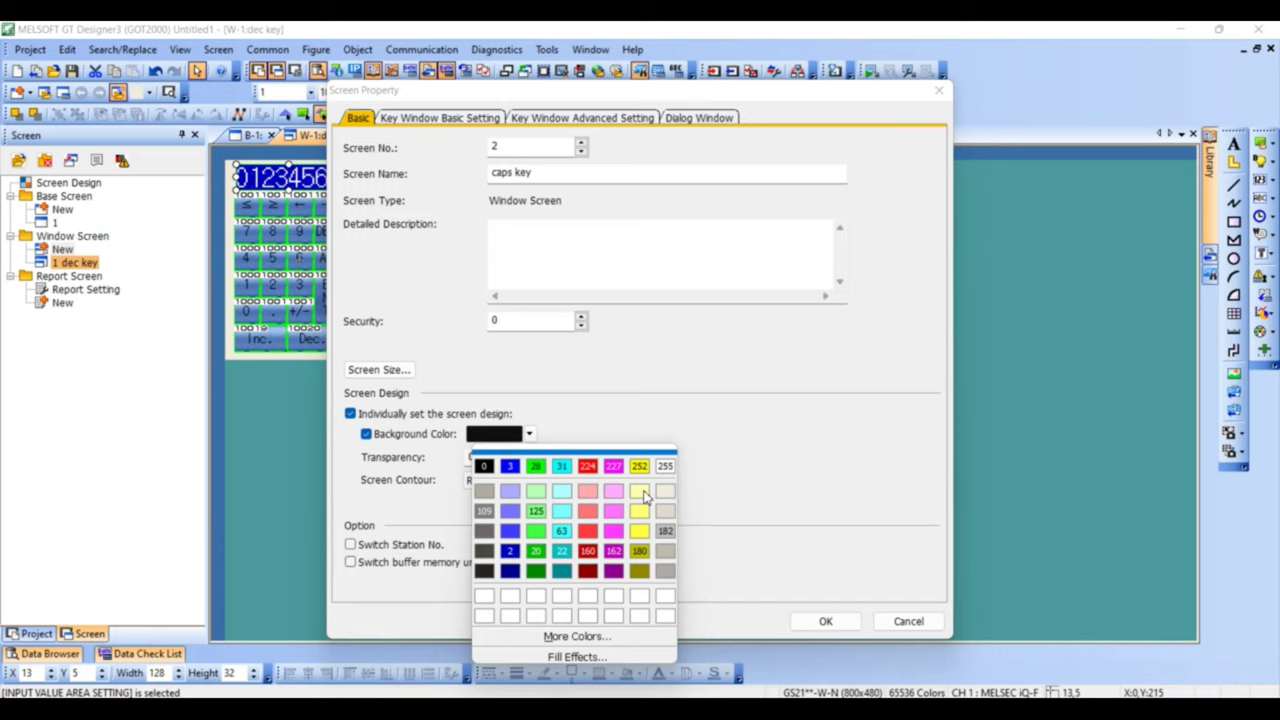
{"action": "left_click", "coordinate": [664, 495]}
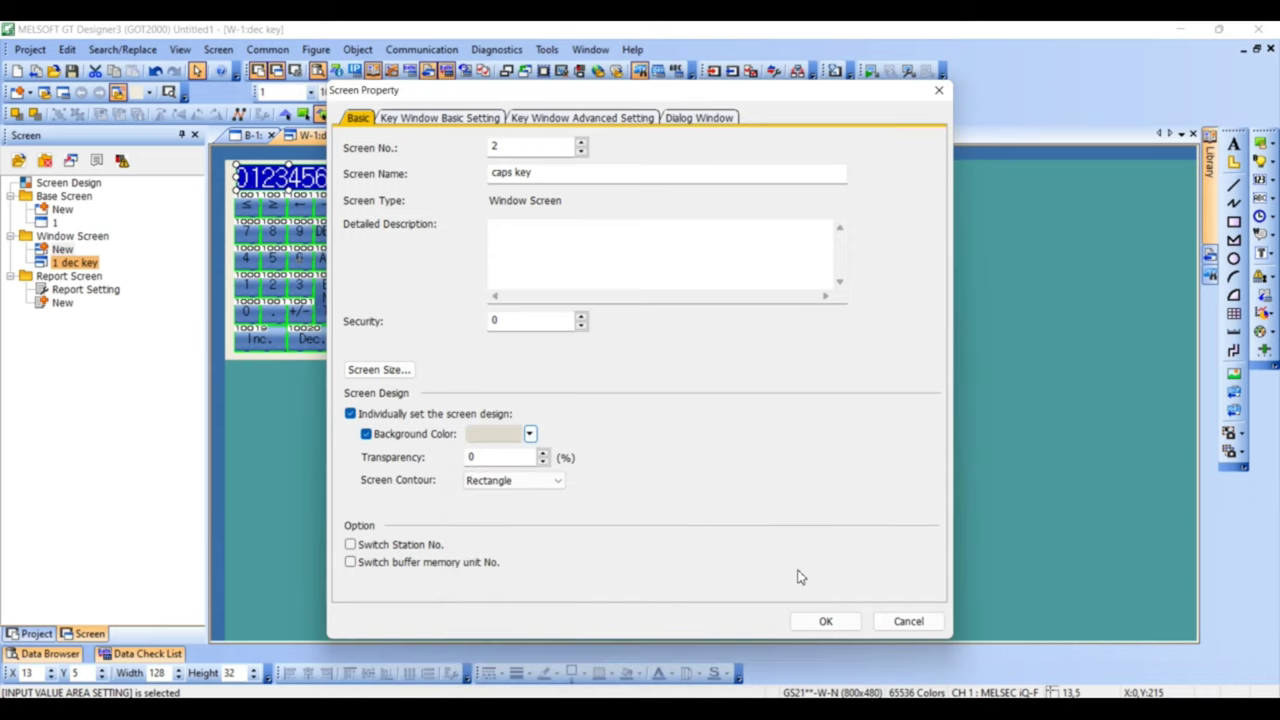
{"action": "left_click", "coordinate": [820, 621]}
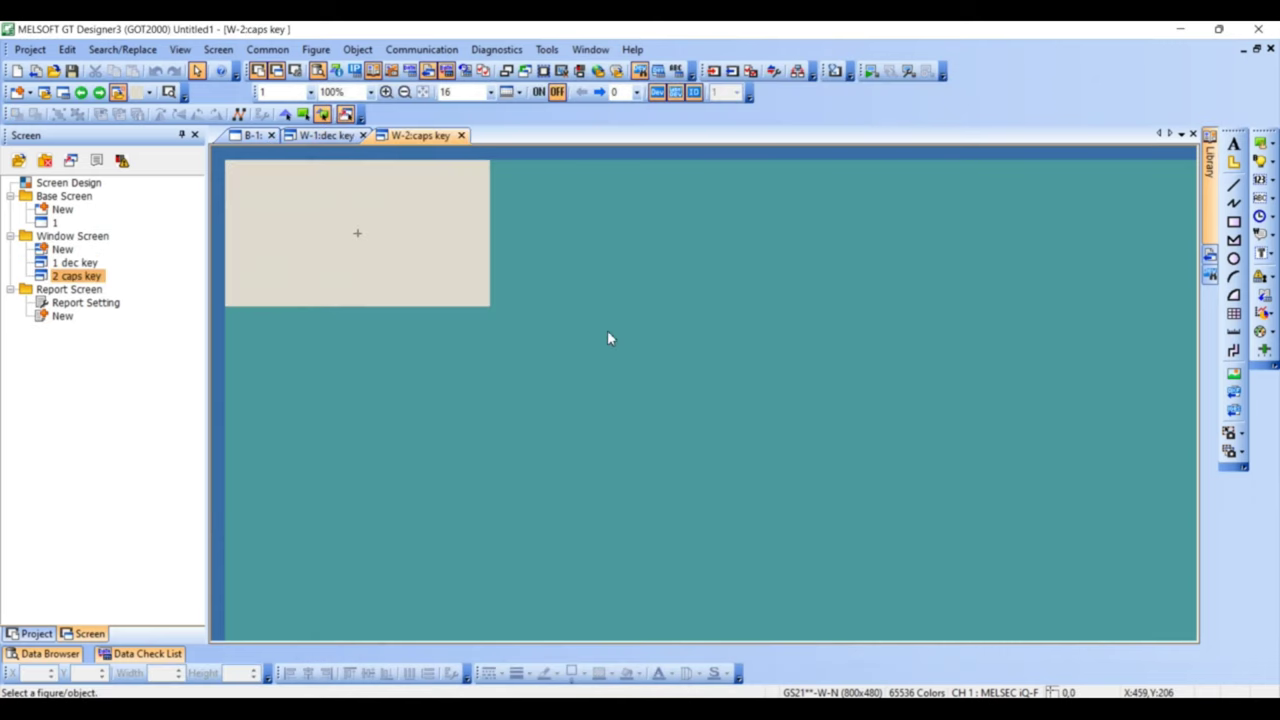
Place the blue ASC01_B keyboard from the FA Metal_N Ascii Key 1 library on the caps key window at about X 0, Y 45
{"action": "left_click", "coordinate": [1209, 160]}
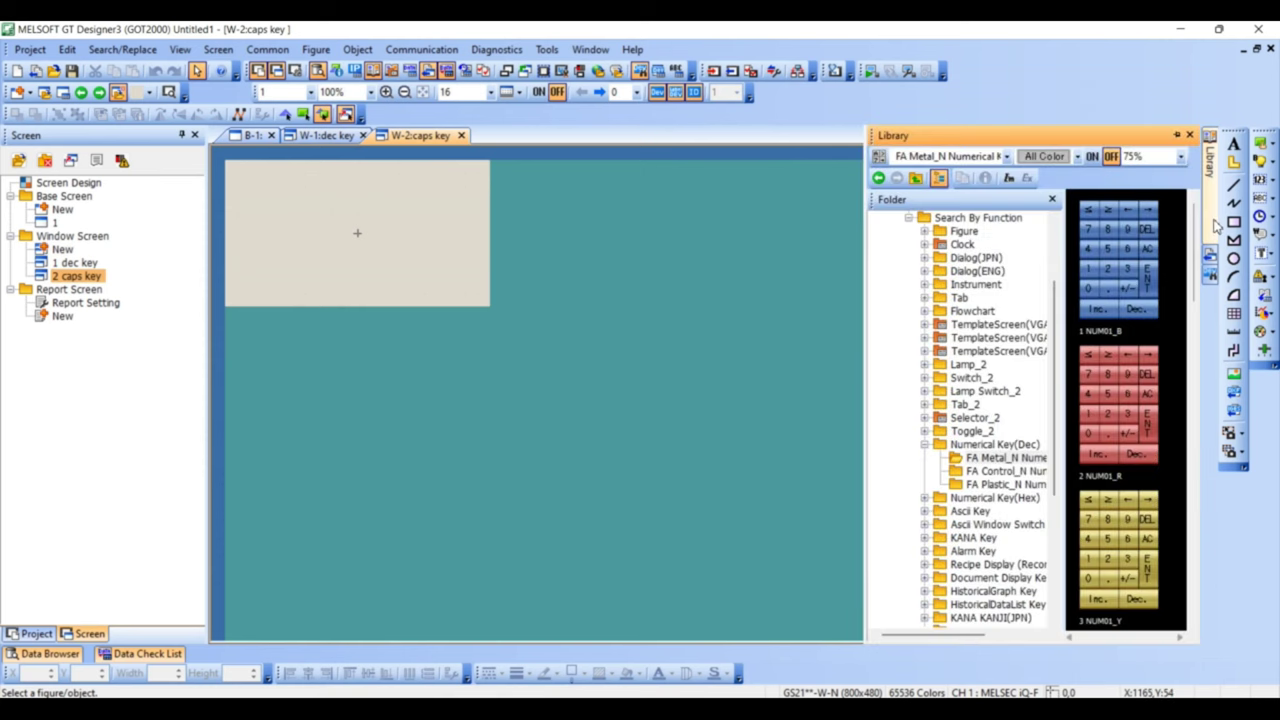
{"action": "left_click", "coordinate": [925, 511]}
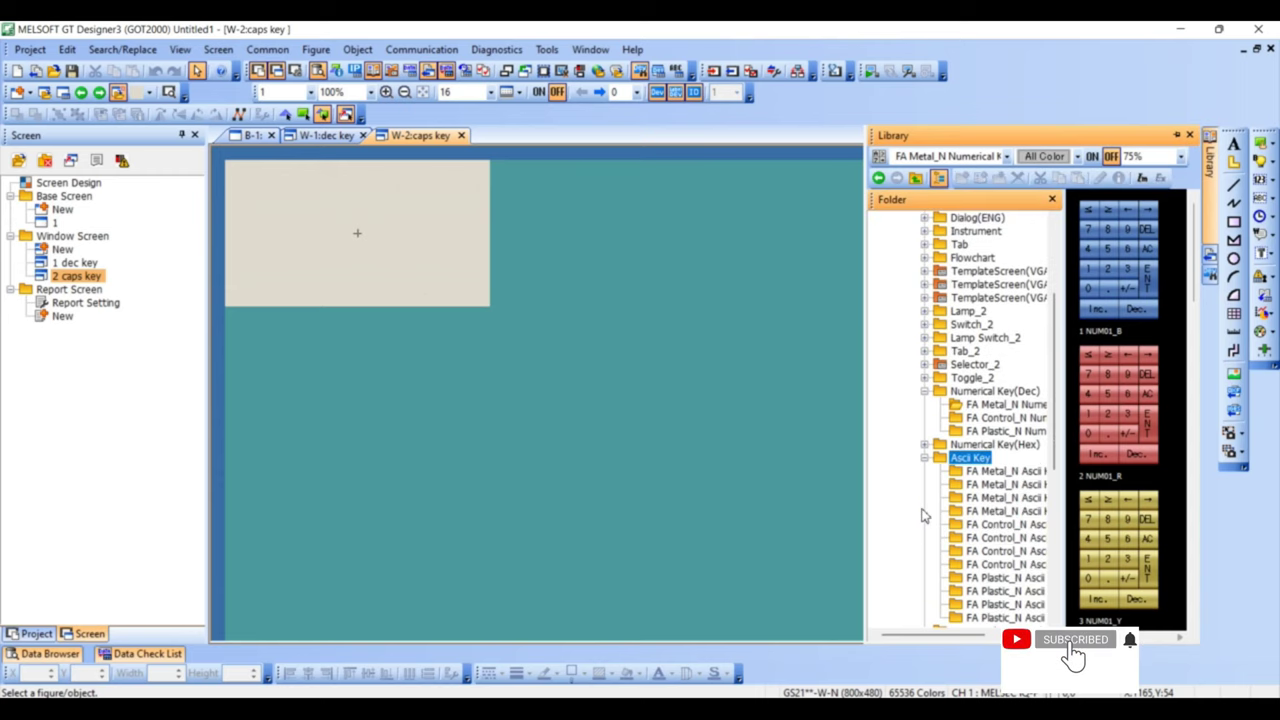
{"action": "left_click", "coordinate": [1010, 471]}
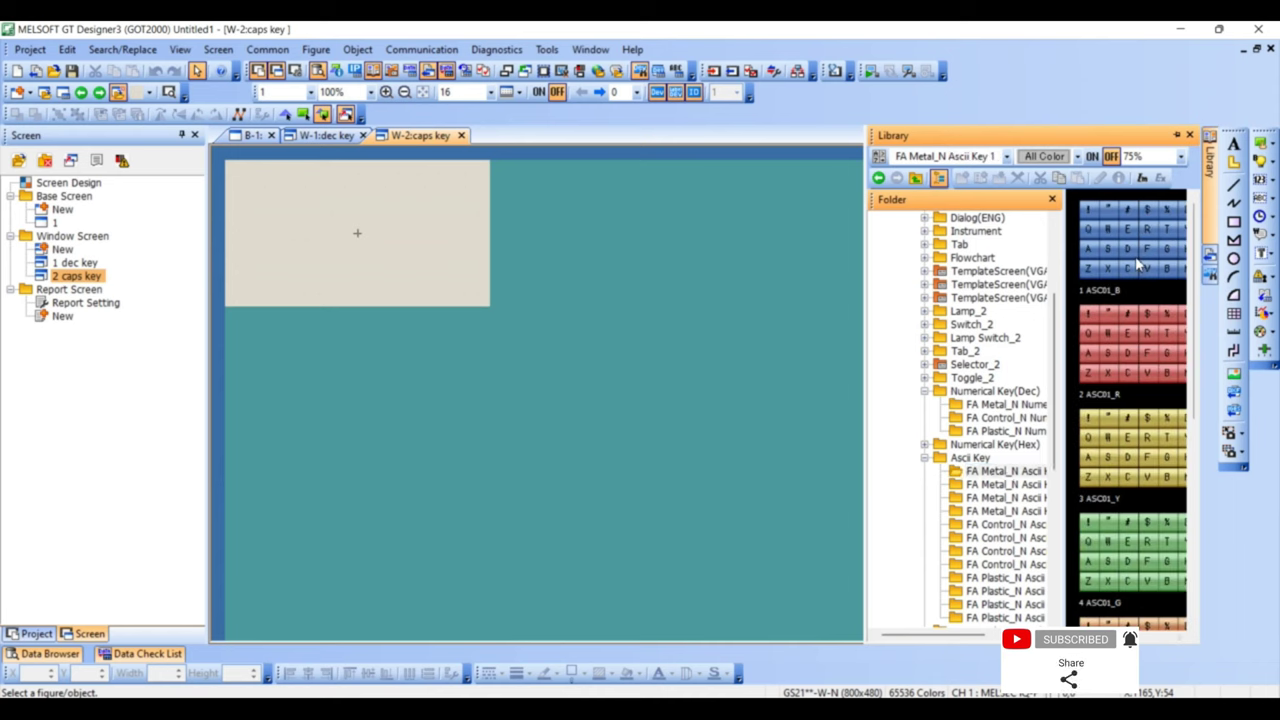
{"action": "left_click_drag", "start_coordinate": [1137, 263], "coordinate": [228, 200]}
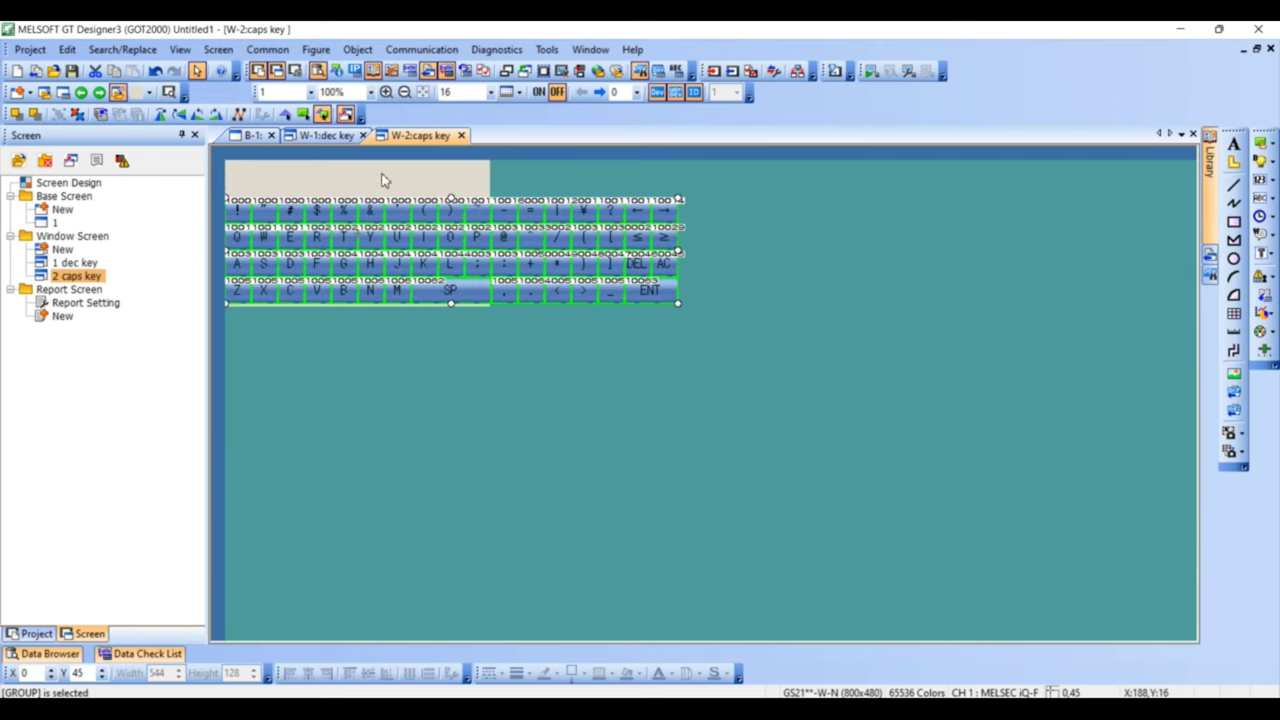
Resize the caps key window screen so it encloses the whole keyboard with a small margin on its right
{"action": "right_click", "coordinate": [382, 176]}
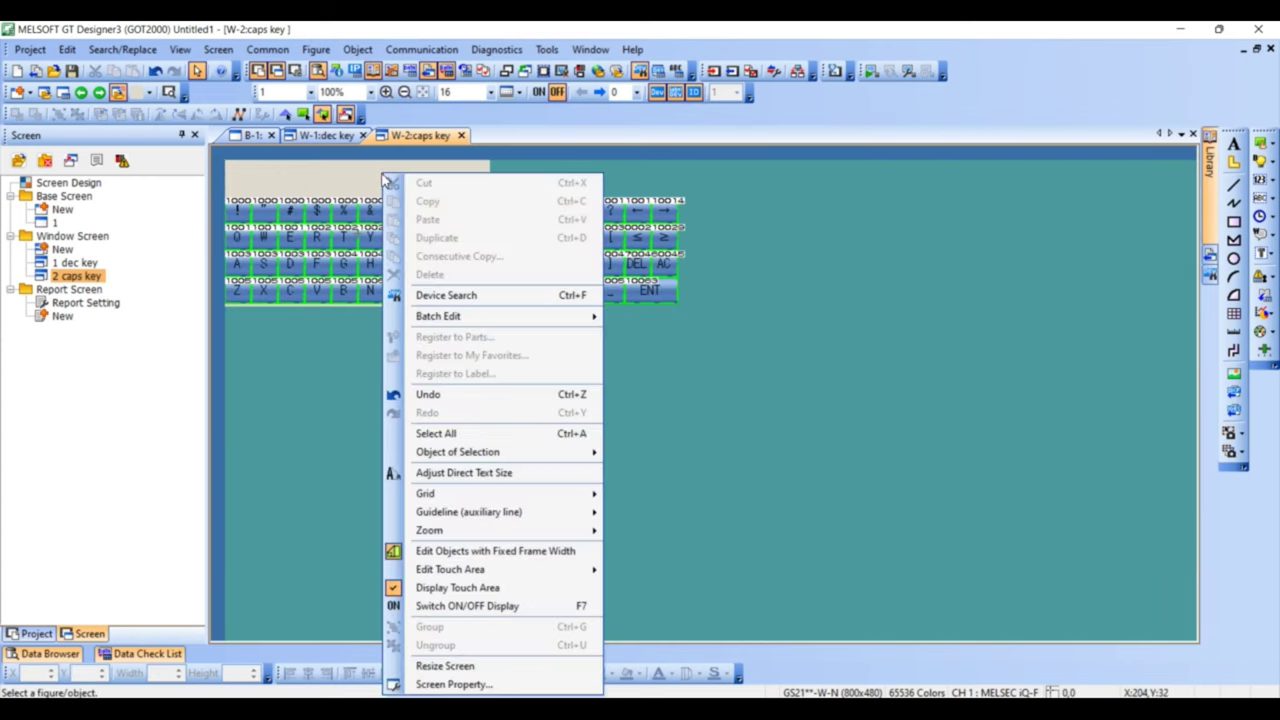
{"action": "left_click", "coordinate": [479, 667]}
{"action": "left_click_drag", "start_coordinate": [489, 307], "coordinate": [727, 312]}
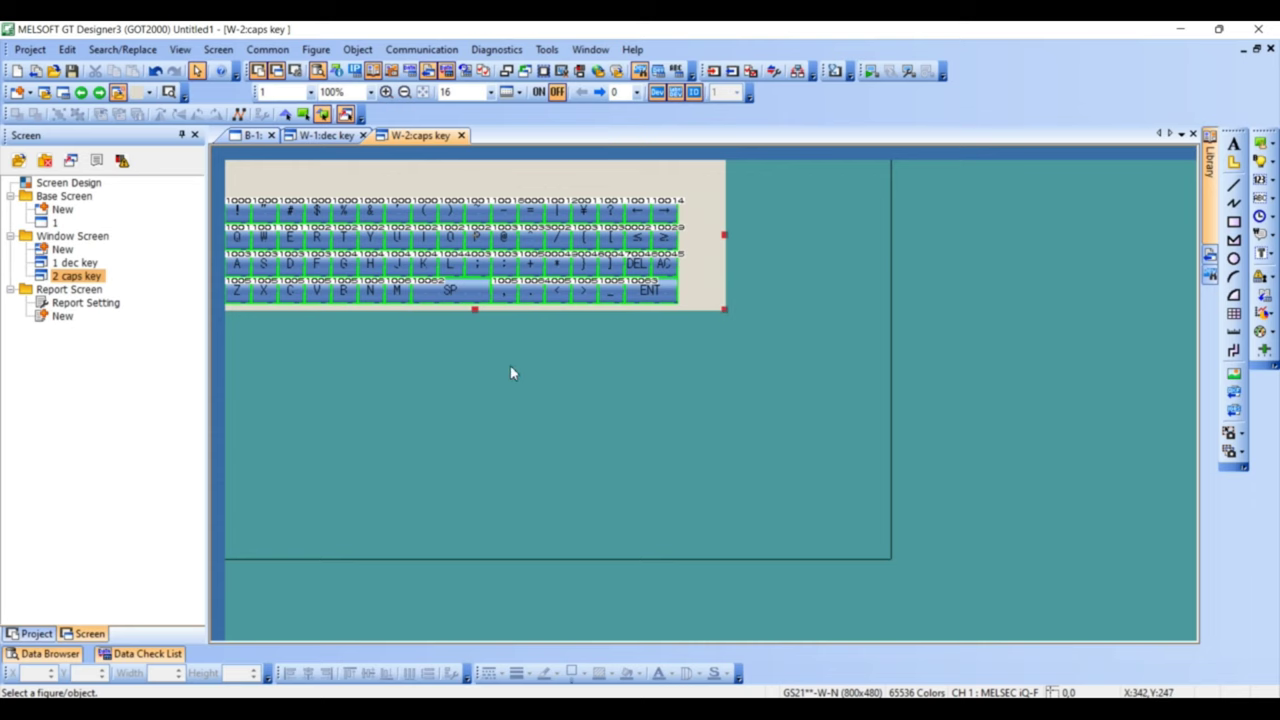
Place an input value area above the keyboard on the caps key window at about X 352, Y 9
{"action": "double_click", "coordinate": [62, 250]}
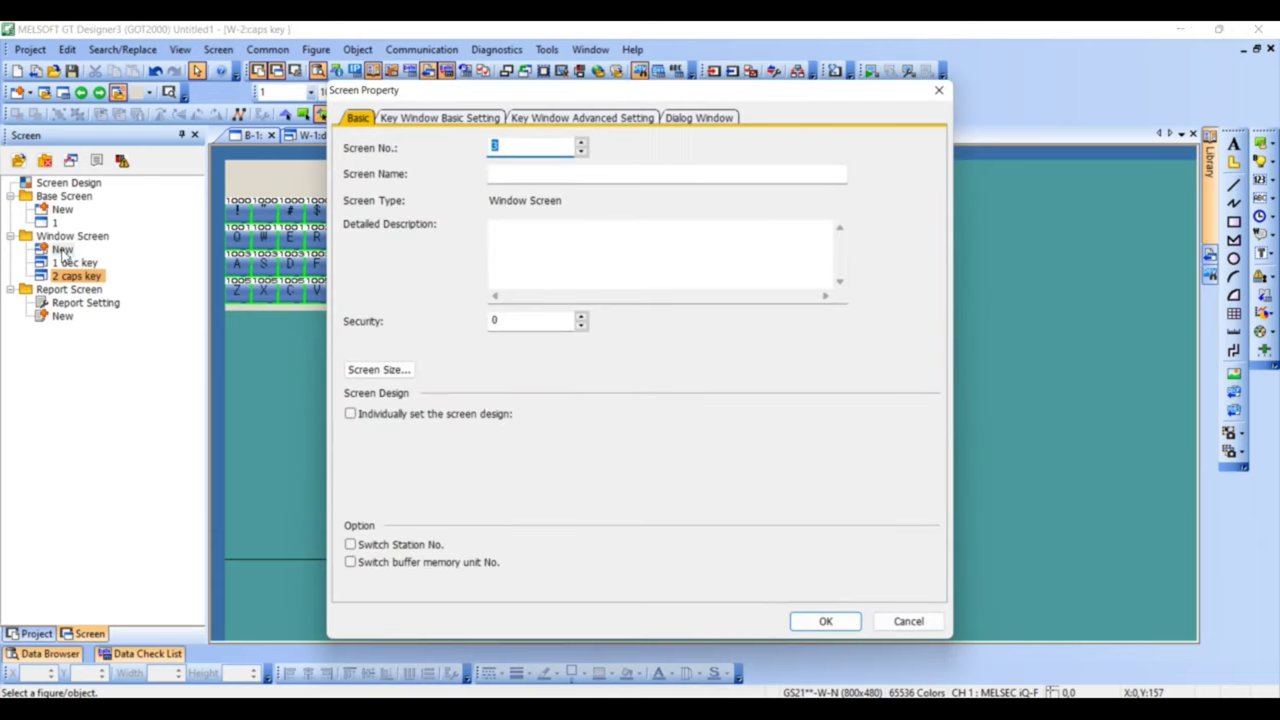
{"action": "key", "text": "Escape"}
{"action": "left_click", "coordinate": [358, 50]}
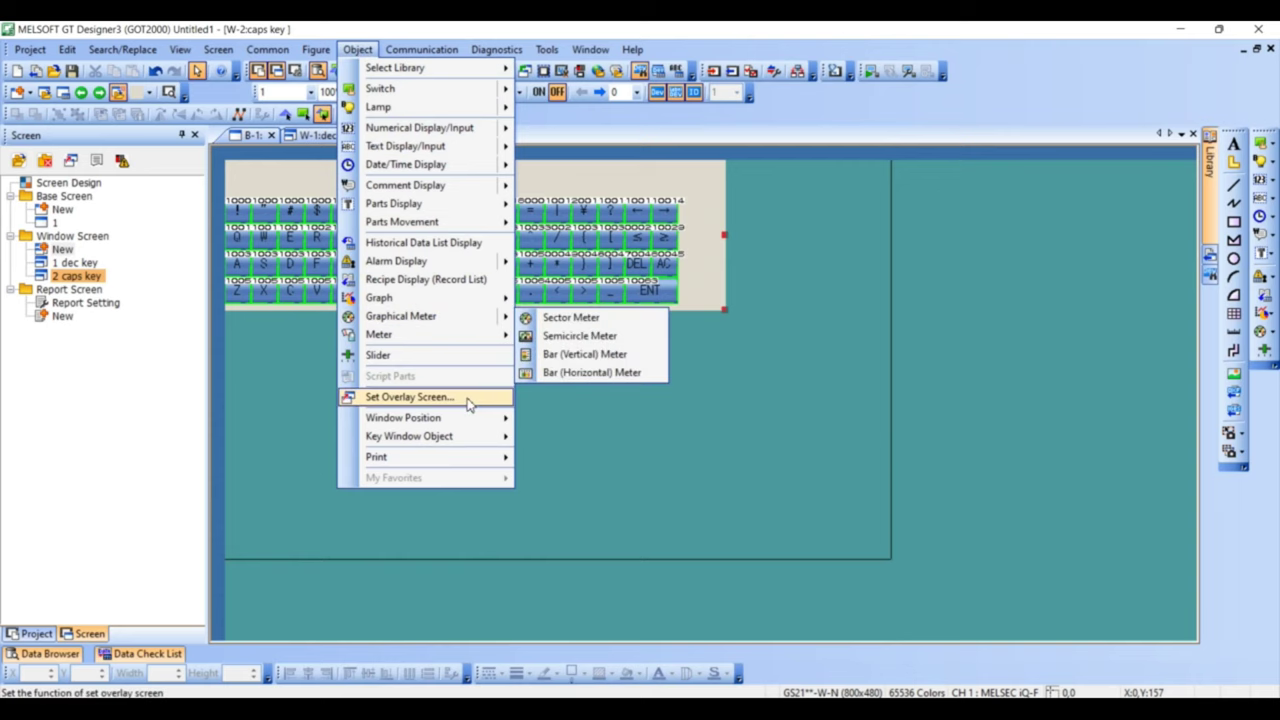
{"action": "mouse_move", "coordinate": [479, 443]}
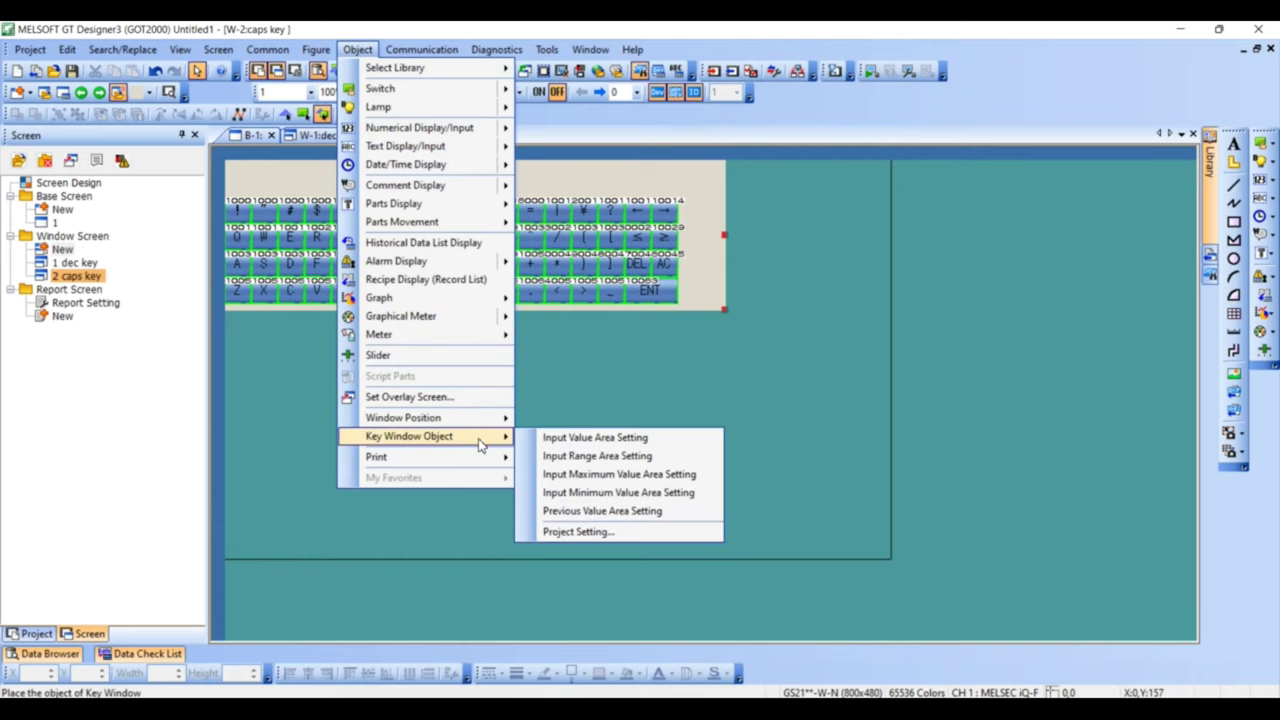
{"action": "left_click", "coordinate": [590, 437]}
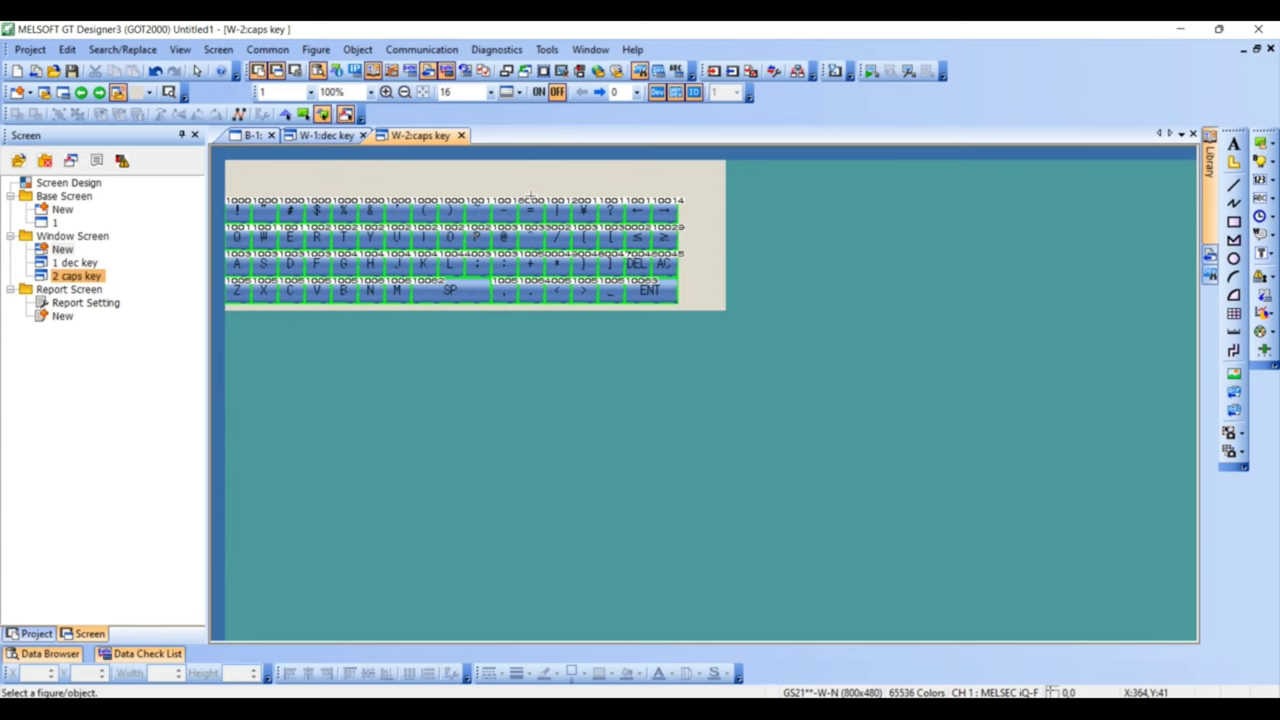
{"action": "left_click", "coordinate": [520, 169]}
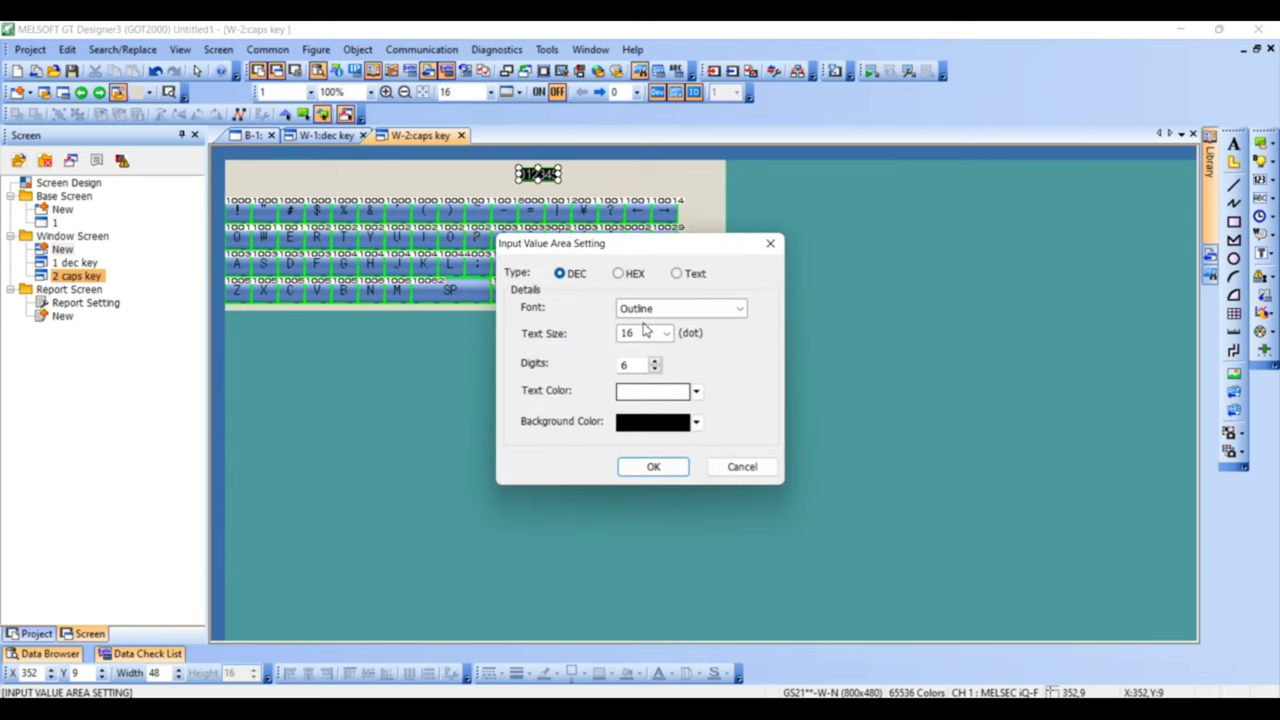
Set the font of the caps key input value area to 16dot Standard and its text size to 2 x 2
{"action": "left_click", "coordinate": [656, 314]}
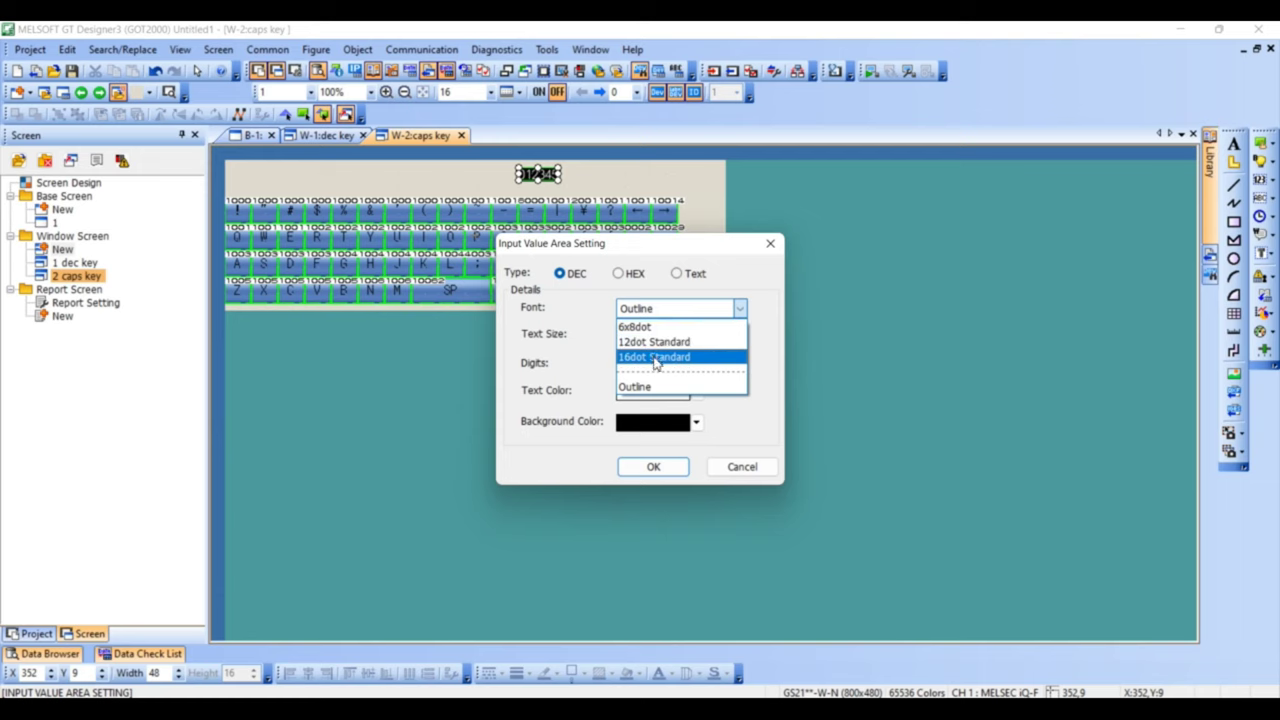
{"action": "left_click", "coordinate": [656, 364]}
{"action": "left_click", "coordinate": [645, 334]}
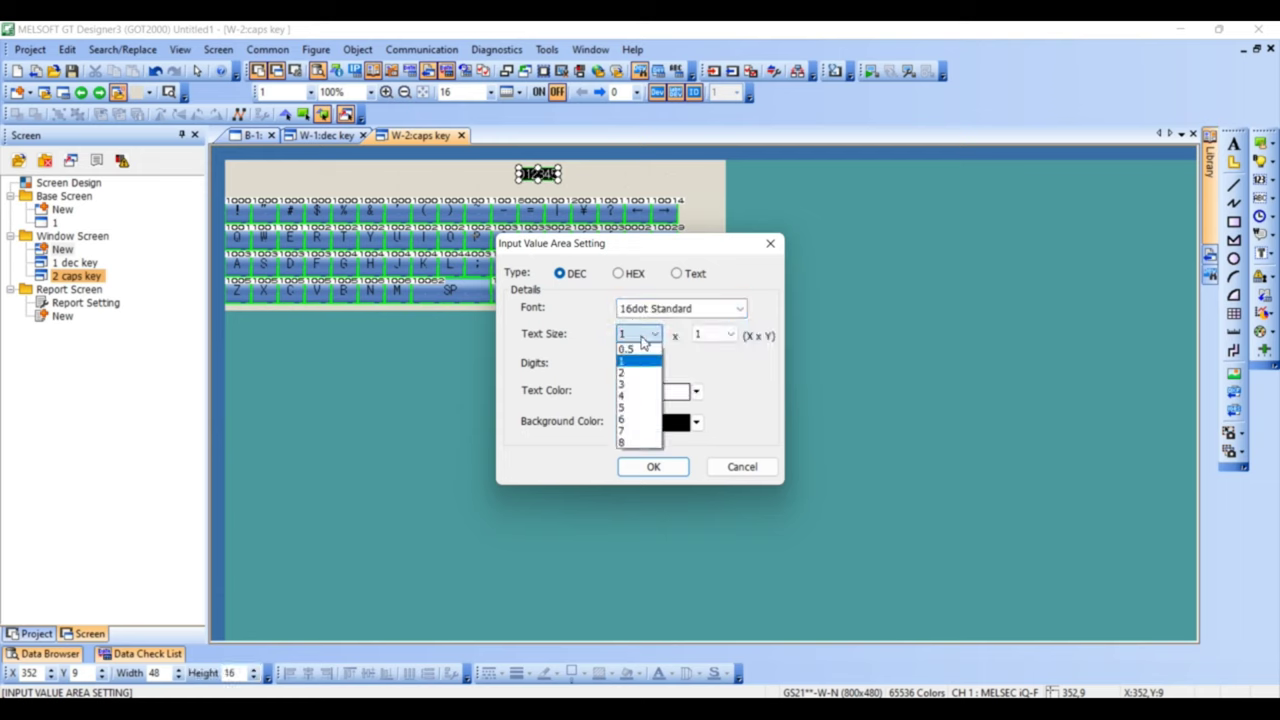
{"action": "left_click", "coordinate": [640, 372]}
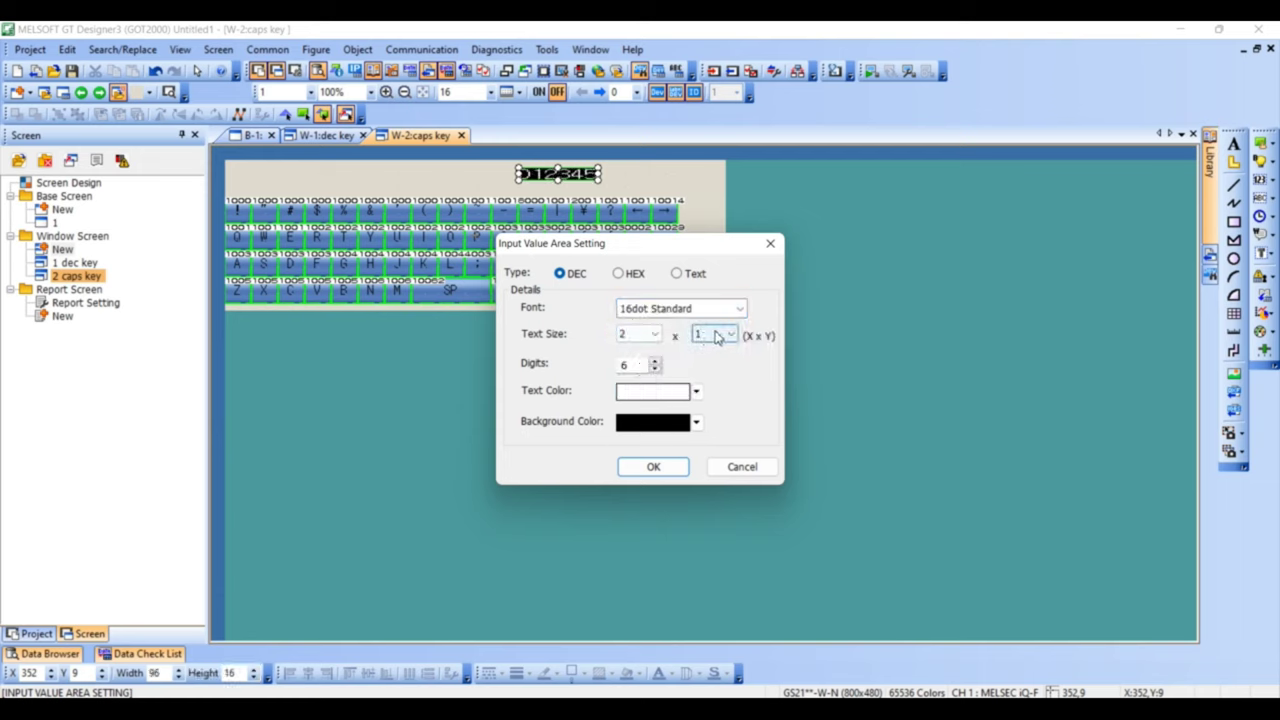
{"action": "left_click", "coordinate": [716, 336]}
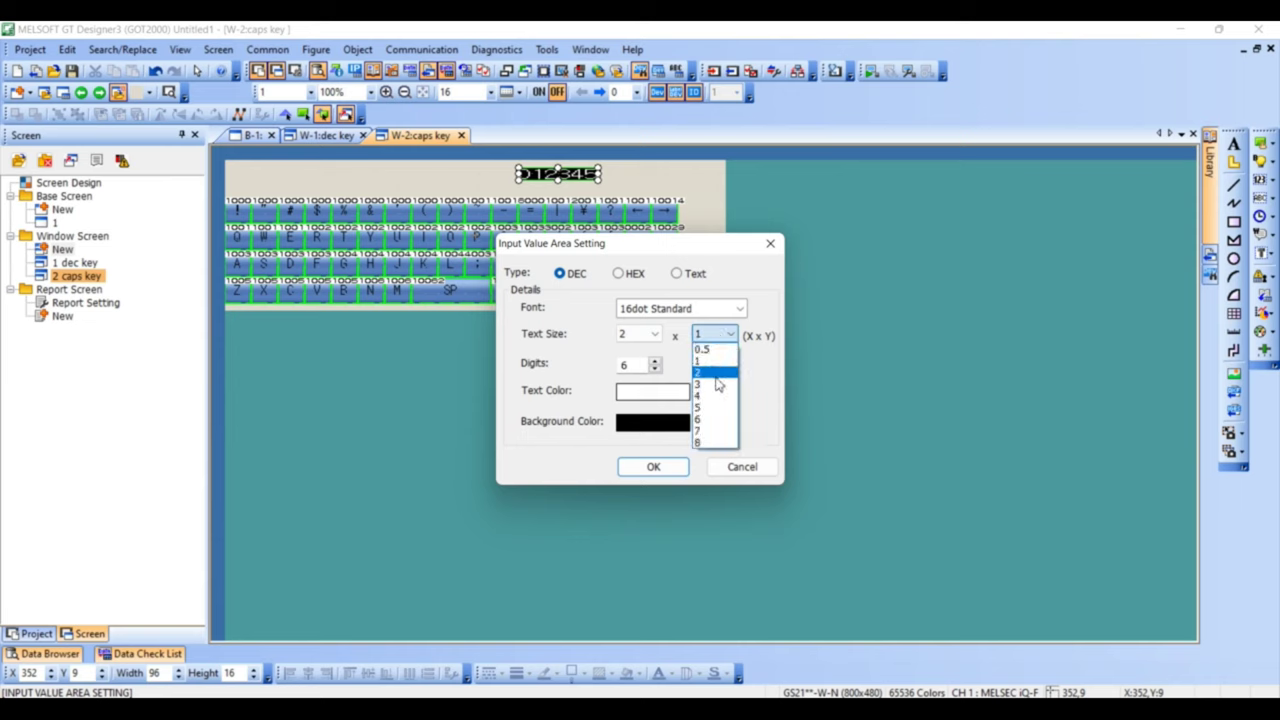
{"action": "left_click", "coordinate": [716, 376]}
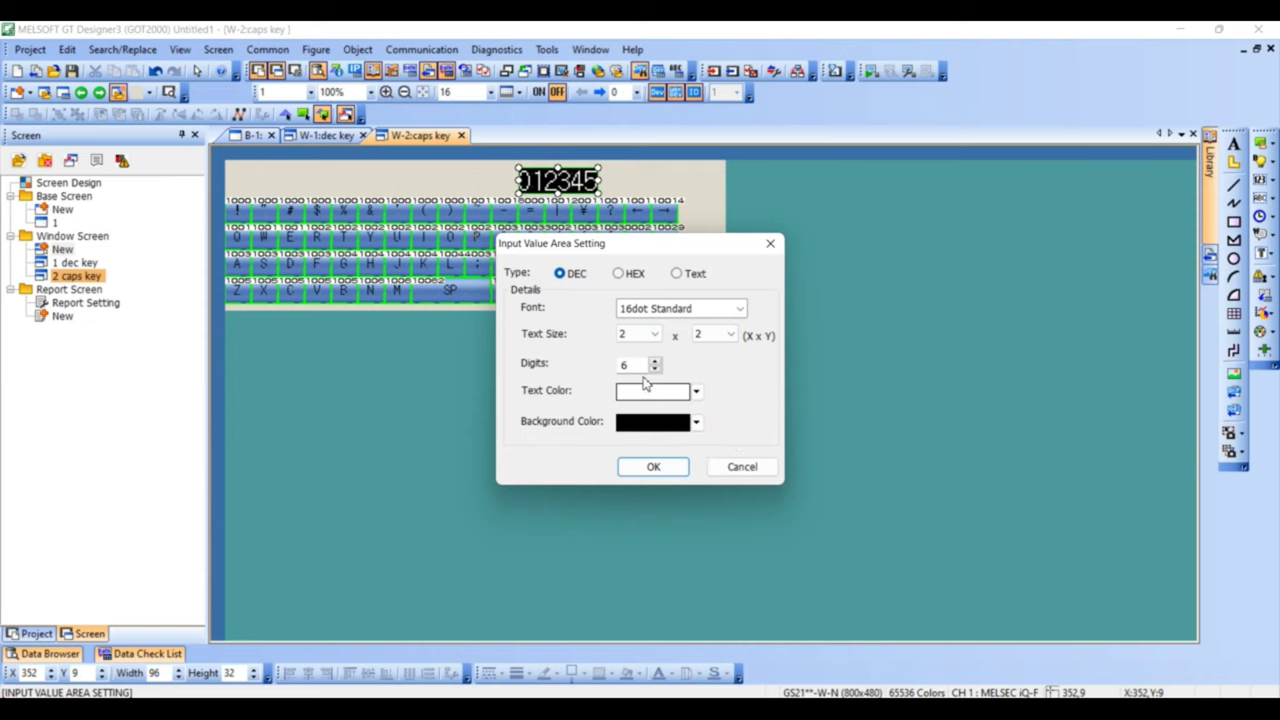
Set the caps key input value area to 15 digits with a blue background color
{"action": "type", "text": "15"}
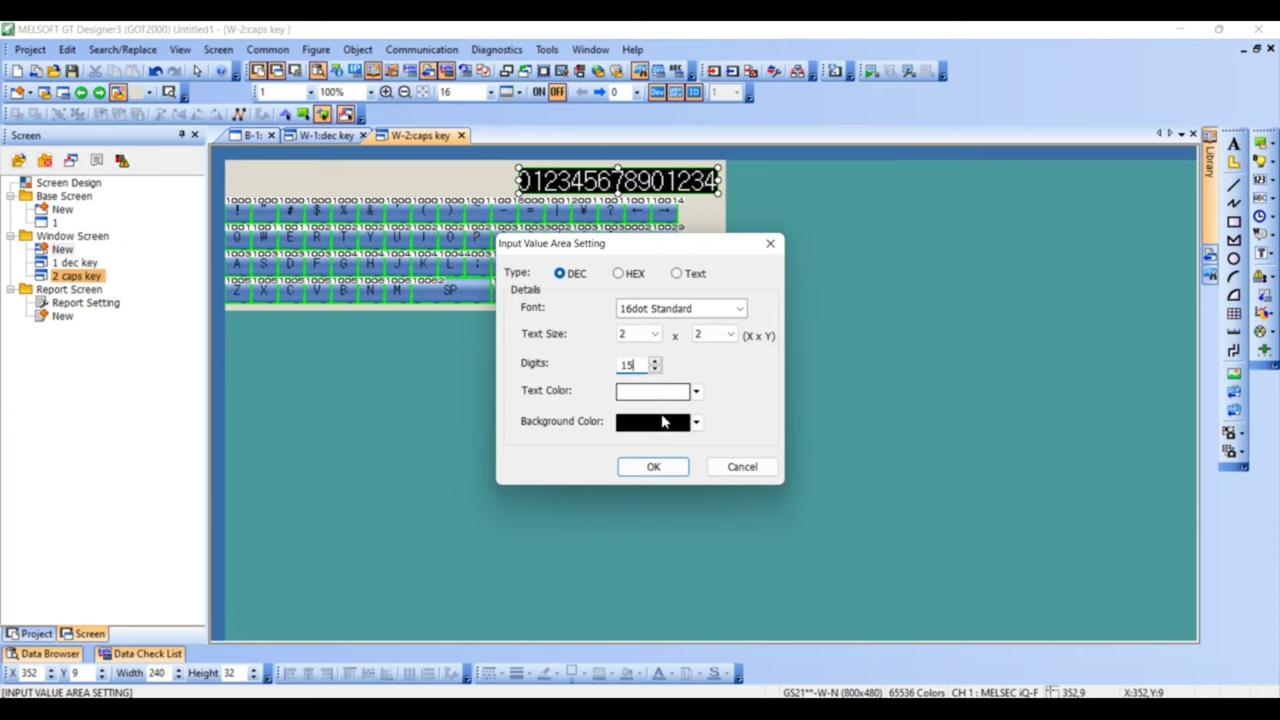
{"action": "left_click", "coordinate": [662, 432]}
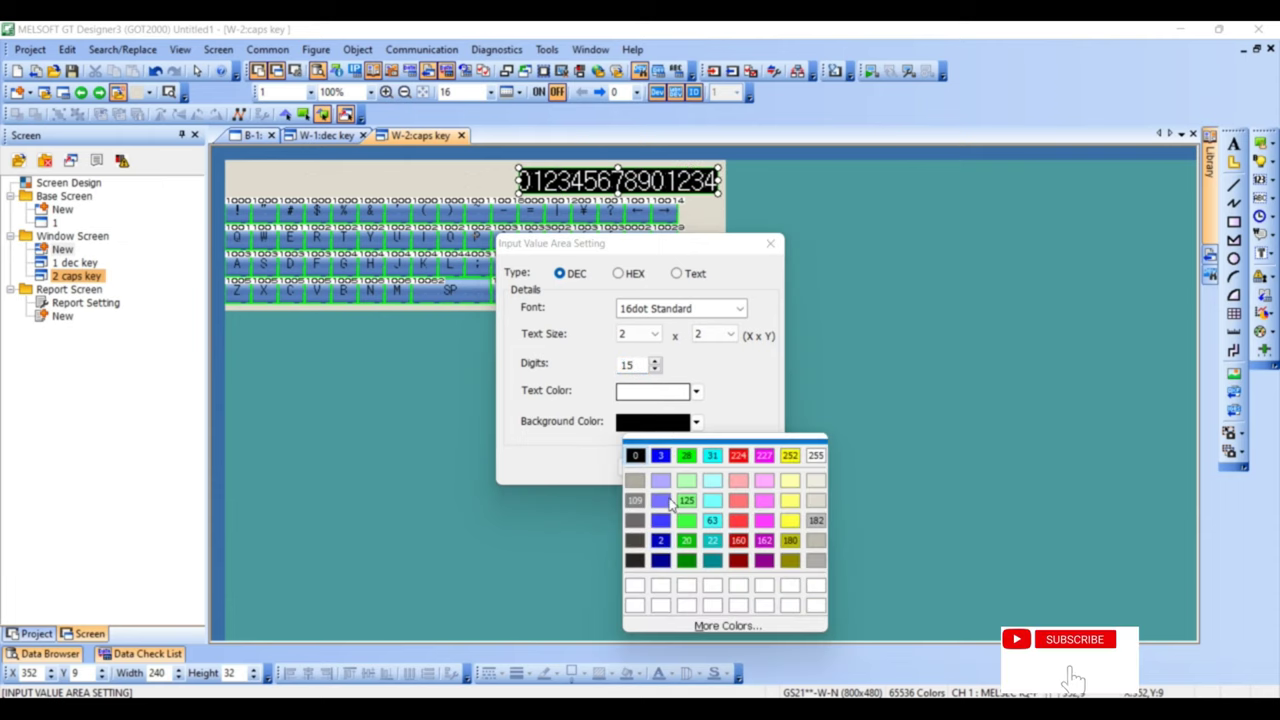
{"action": "left_click", "coordinate": [668, 530]}
{"action": "left_click", "coordinate": [657, 472]}
Move the caps key input value area to X 301, Y 12, above the keyboard's right part
{"action": "key", "text": "Left"}
{"action": "key", "text": "Left"}
{"action": "key", "text": "Left"}
{"action": "key", "text": "Left"}
{"action": "key", "text": "Left"}
{"action": "key", "text": "Left"}
{"action": "key", "text": "Left"}
{"action": "key", "text": "Left"}
{"action": "key", "text": "Left"}
{"action": "key", "text": "Left"}
{"action": "key", "text": "Left"}
{"action": "key", "text": "Left"}
{"action": "key", "text": "Left"}
{"action": "key", "text": "Left"}
{"action": "key", "text": "Left"}
{"action": "key", "text": "Left"}
{"action": "key", "text": "Left"}
{"action": "key", "text": "Left"}
{"action": "key", "text": "Left"}
{"action": "key", "text": "Left"}
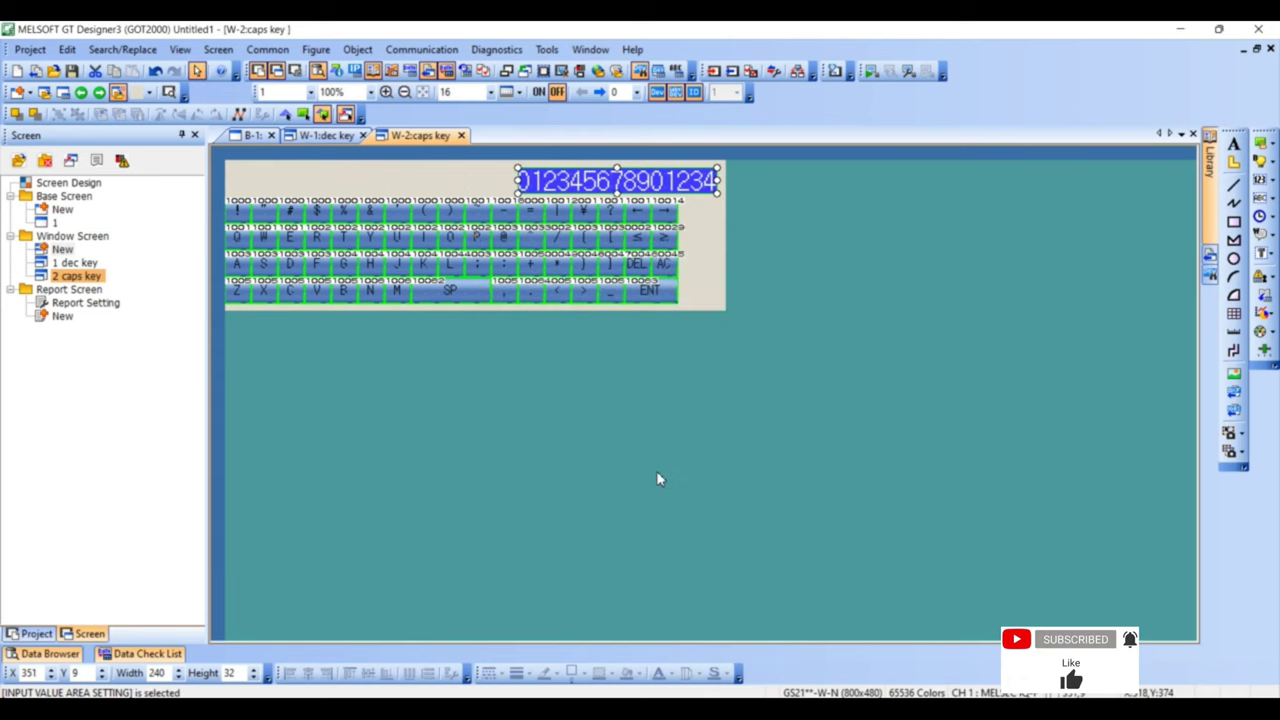
{"action": "key", "text": "Left"}
{"action": "key", "text": "Left"}
{"action": "key", "text": "Left"}
{"action": "key", "text": "Left"}
{"action": "key", "text": "Left"}
{"action": "key", "text": "Left"}
{"action": "key", "text": "Left"}
{"action": "key", "text": "Left"}
{"action": "key", "text": "Left"}
{"action": "key", "text": "Left"}
{"action": "key", "text": "Left"}
{"action": "key", "text": "Left"}
{"action": "key", "text": "Left"}
{"action": "key", "text": "Left"}
{"action": "key", "text": "Left"}
{"action": "key", "text": "Left"}
{"action": "key", "text": "Left"}
{"action": "key", "text": "Left"}
{"action": "key", "text": "Left"}
{"action": "key", "text": "Left"}
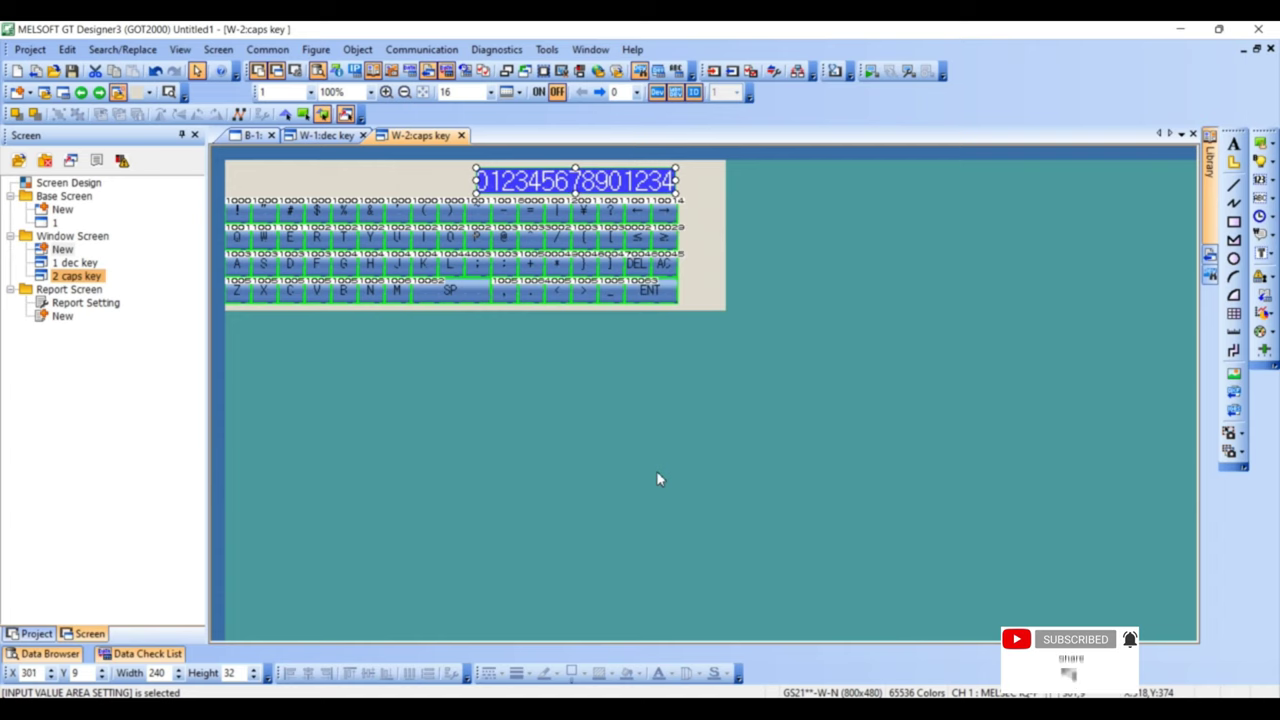
{"action": "key", "text": "Down"}
{"action": "key", "text": "Down"}
{"action": "key", "text": "Down"}
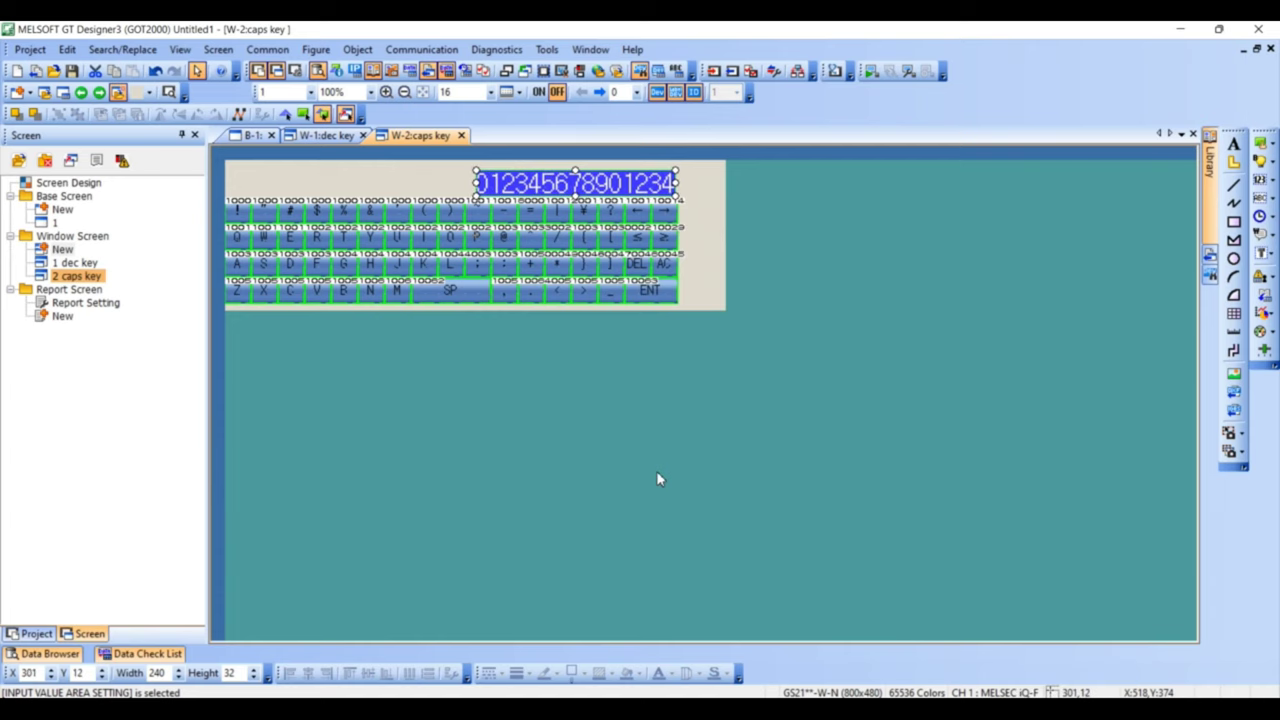
Create window screen 3 named small text key, with an individual screen design using a light beige background color
{"action": "double_click", "coordinate": [62, 250]}
{"action": "left_click", "coordinate": [515, 174]}
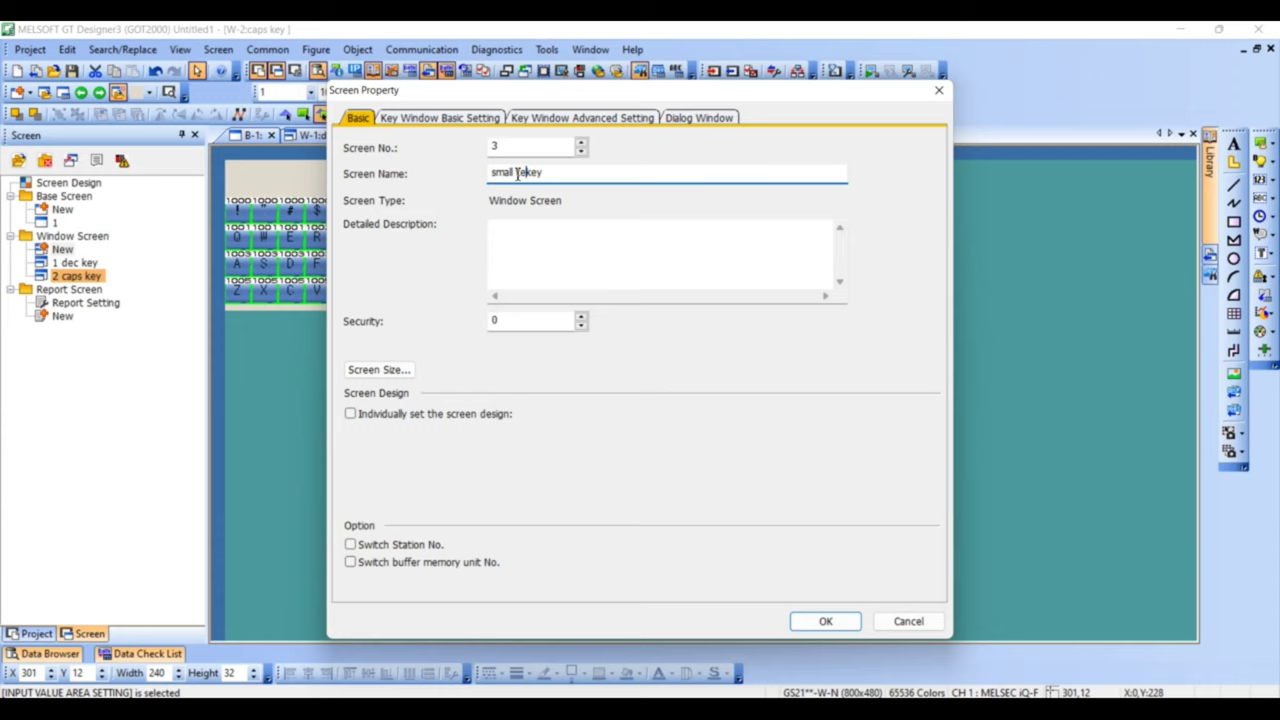
{"action": "type", "text": "xt"}
{"action": "left_click", "coordinate": [472, 415]}
{"action": "double_click", "coordinate": [475, 457]}
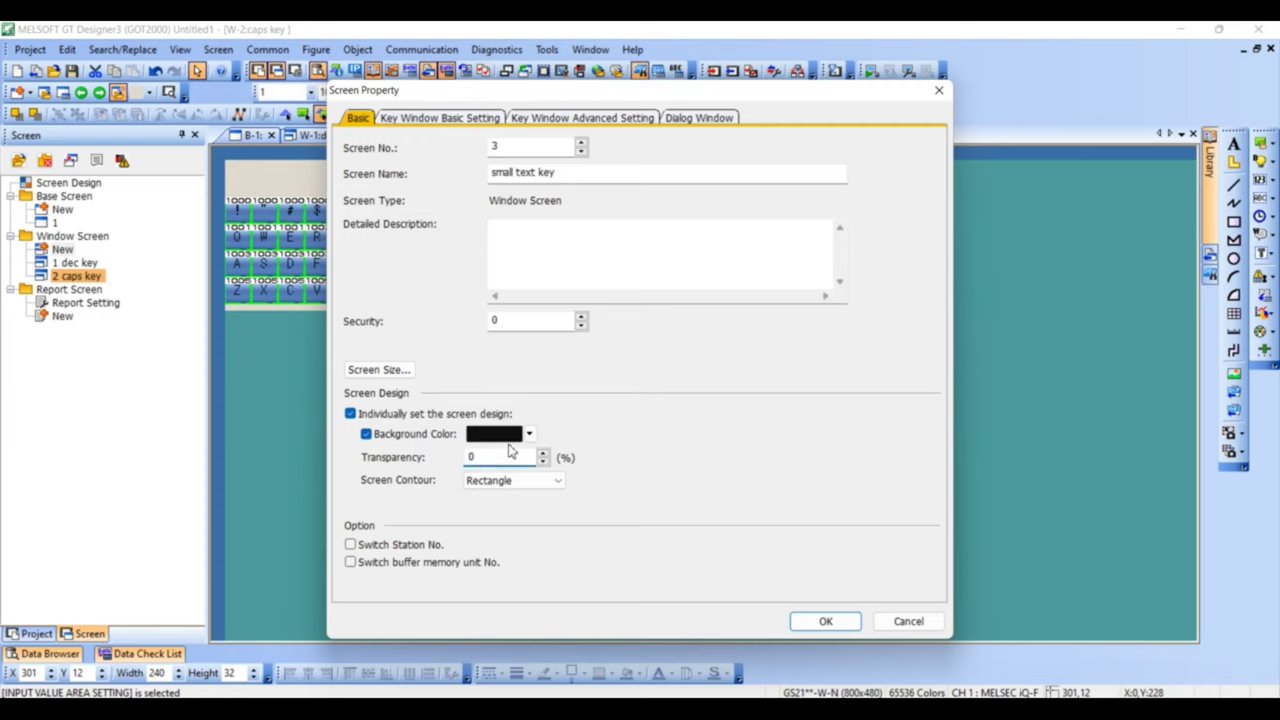
{"action": "left_click", "coordinate": [520, 434]}
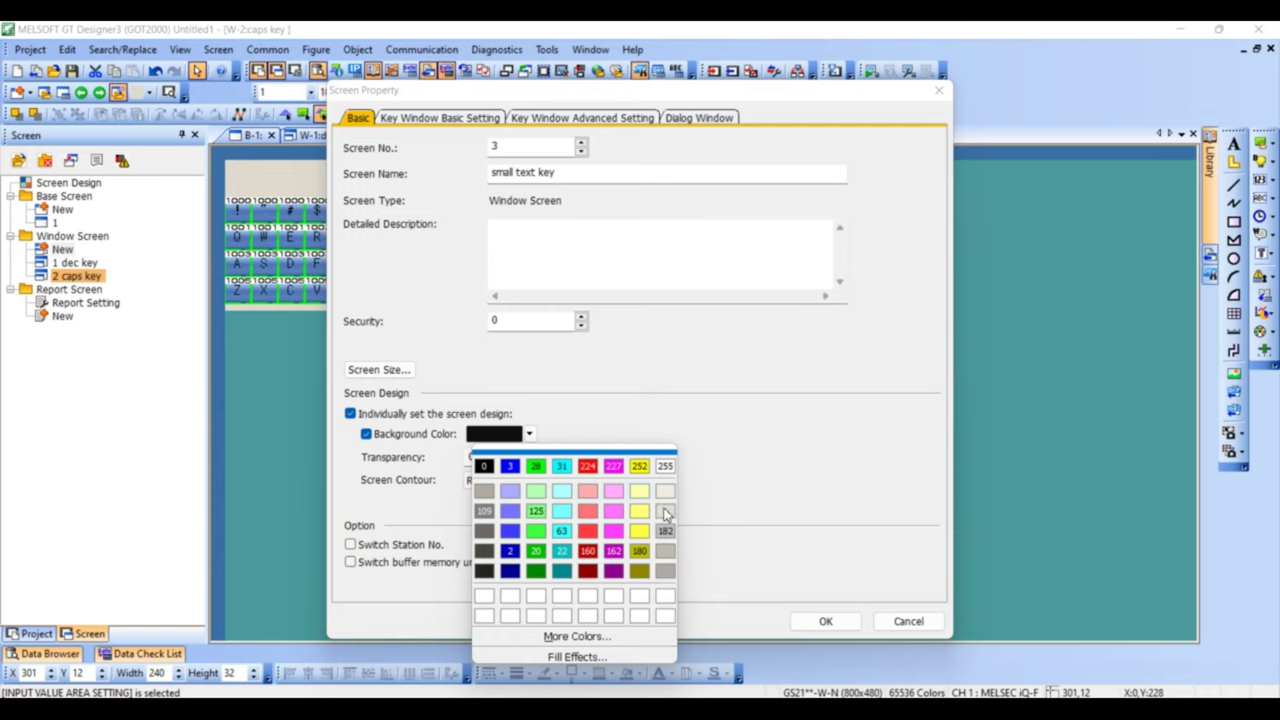
{"action": "left_click", "coordinate": [667, 513]}
{"action": "left_click", "coordinate": [816, 621]}
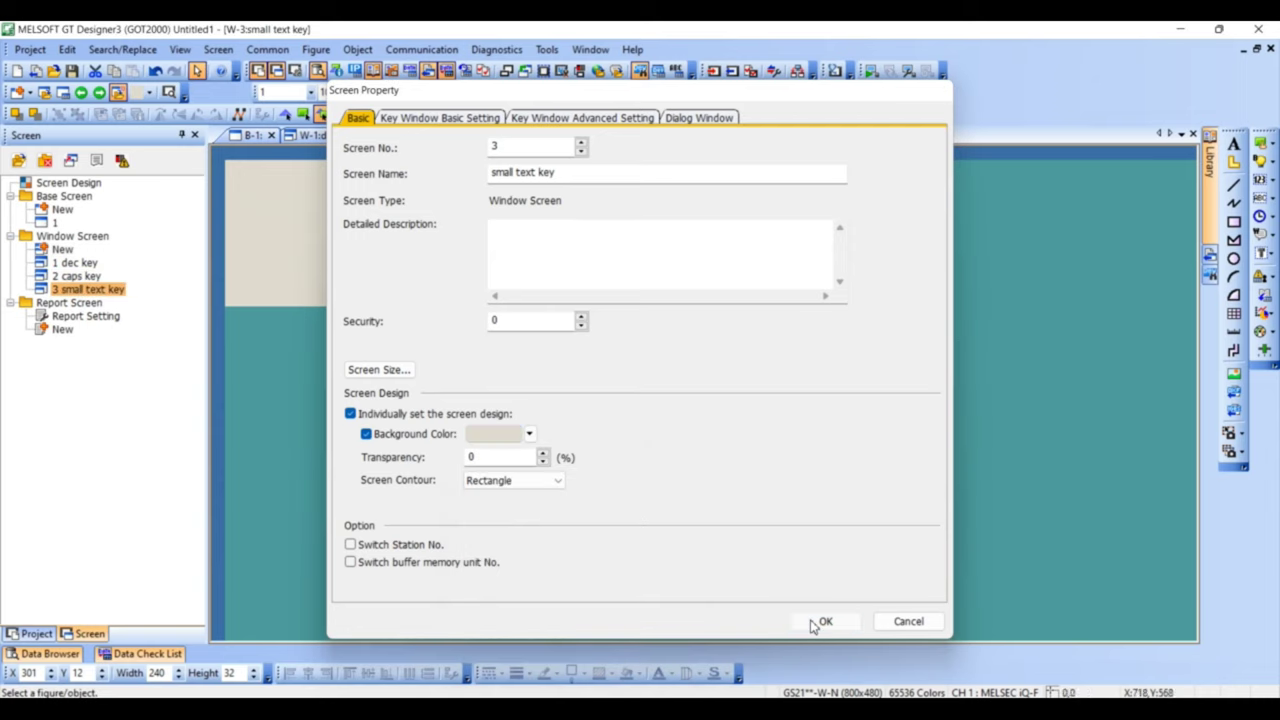
Place the blue ASC02_B keyboard from the FA Metal_N Ascii Key 2 library on the small text key window at about X 0, Y 46
{"action": "left_click", "coordinate": [1204, 229]}
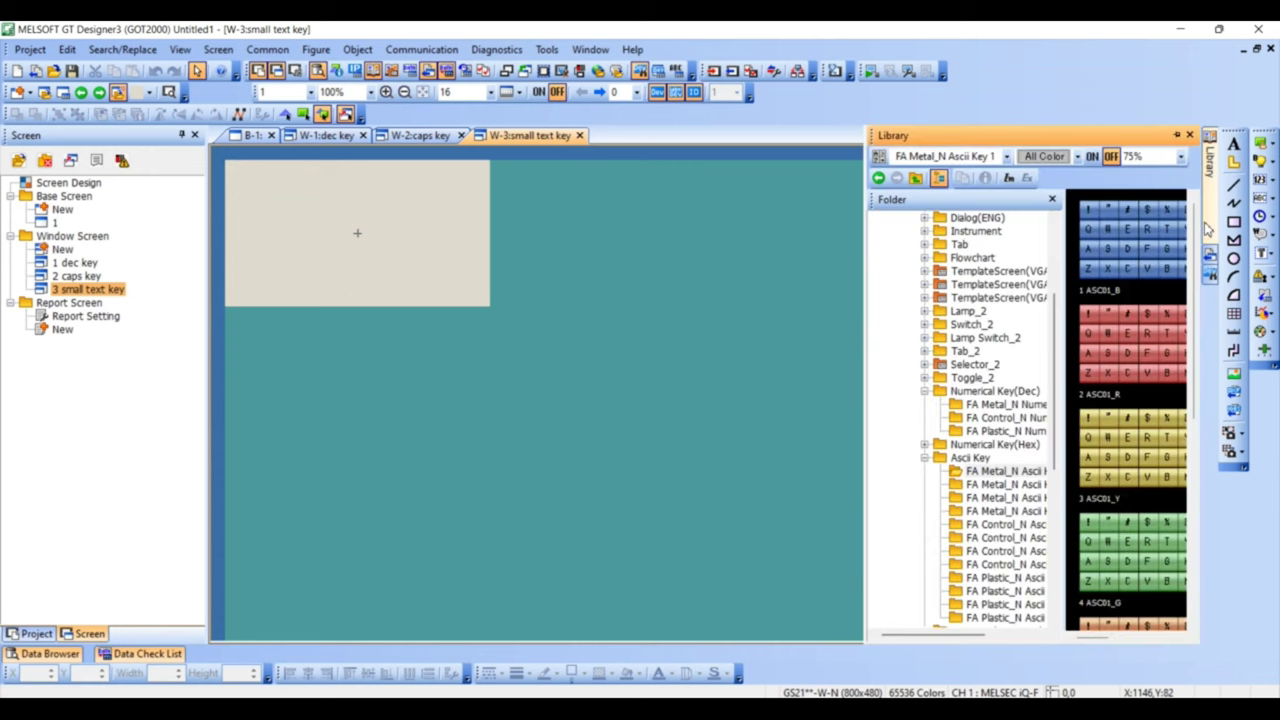
{"action": "left_click", "coordinate": [1008, 484]}
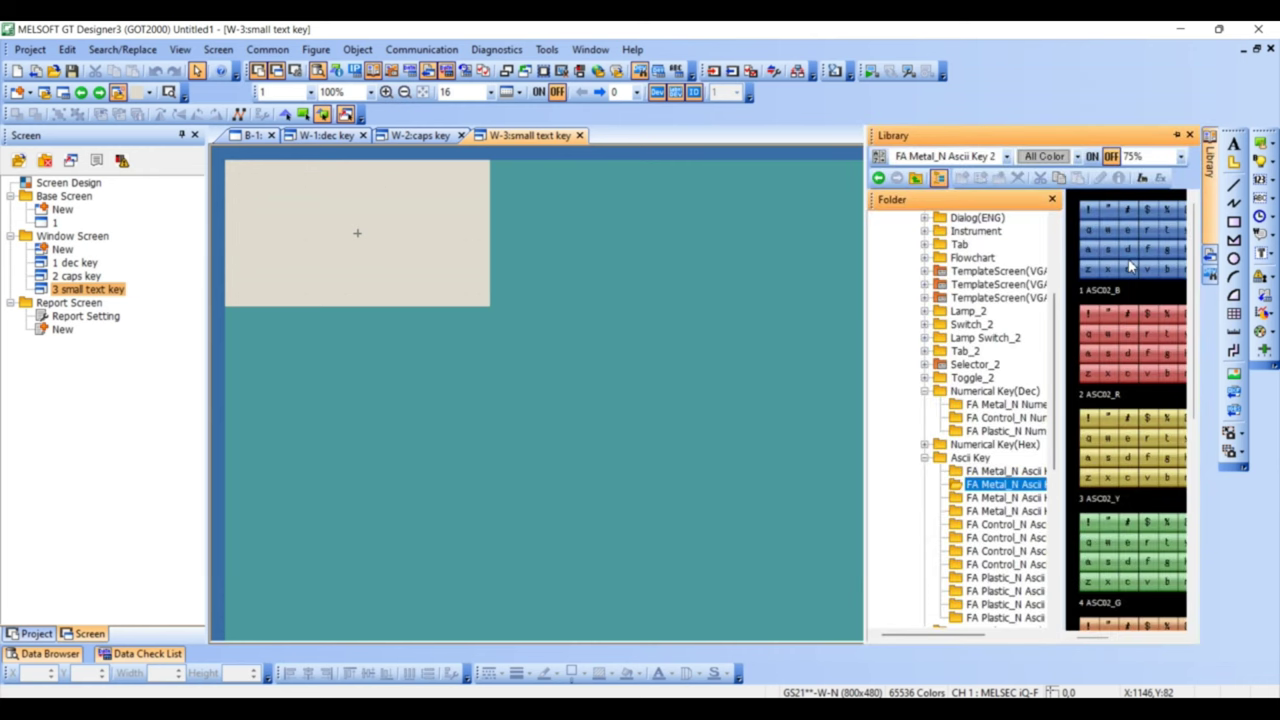
{"action": "left_click_drag", "start_coordinate": [1130, 265], "coordinate": [250, 265]}
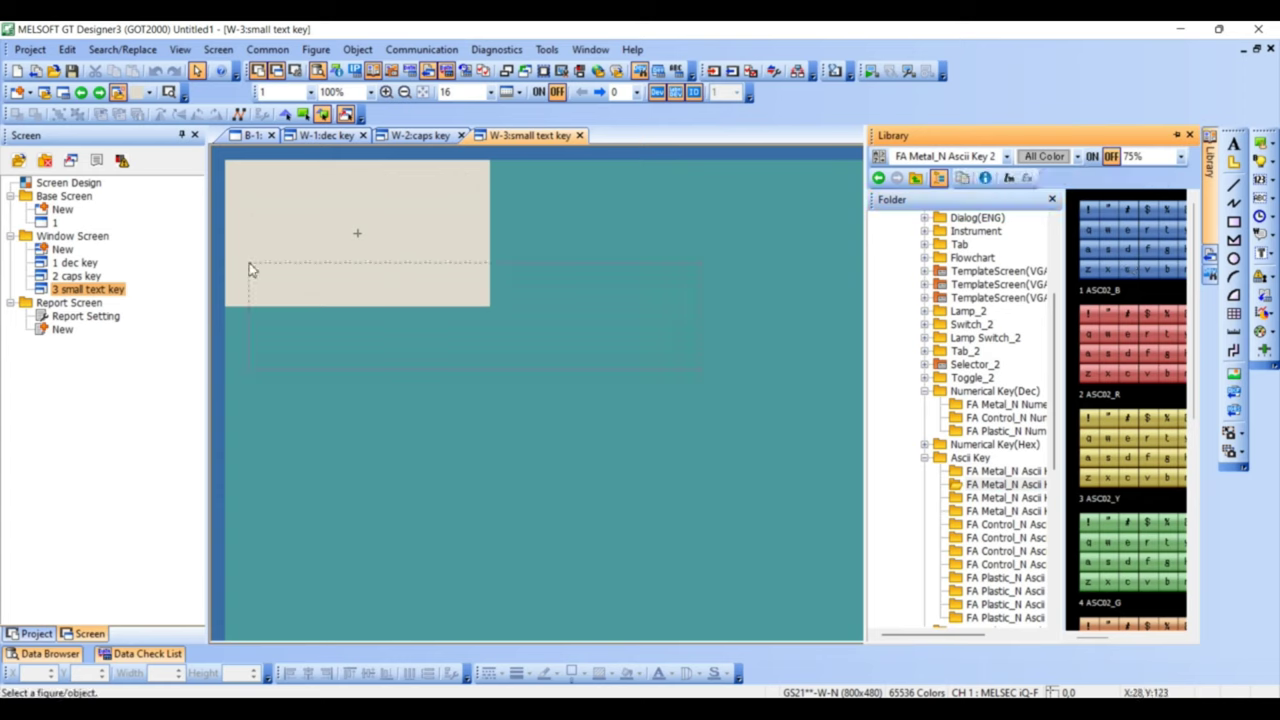
{"action": "left_click", "coordinate": [227, 199]}
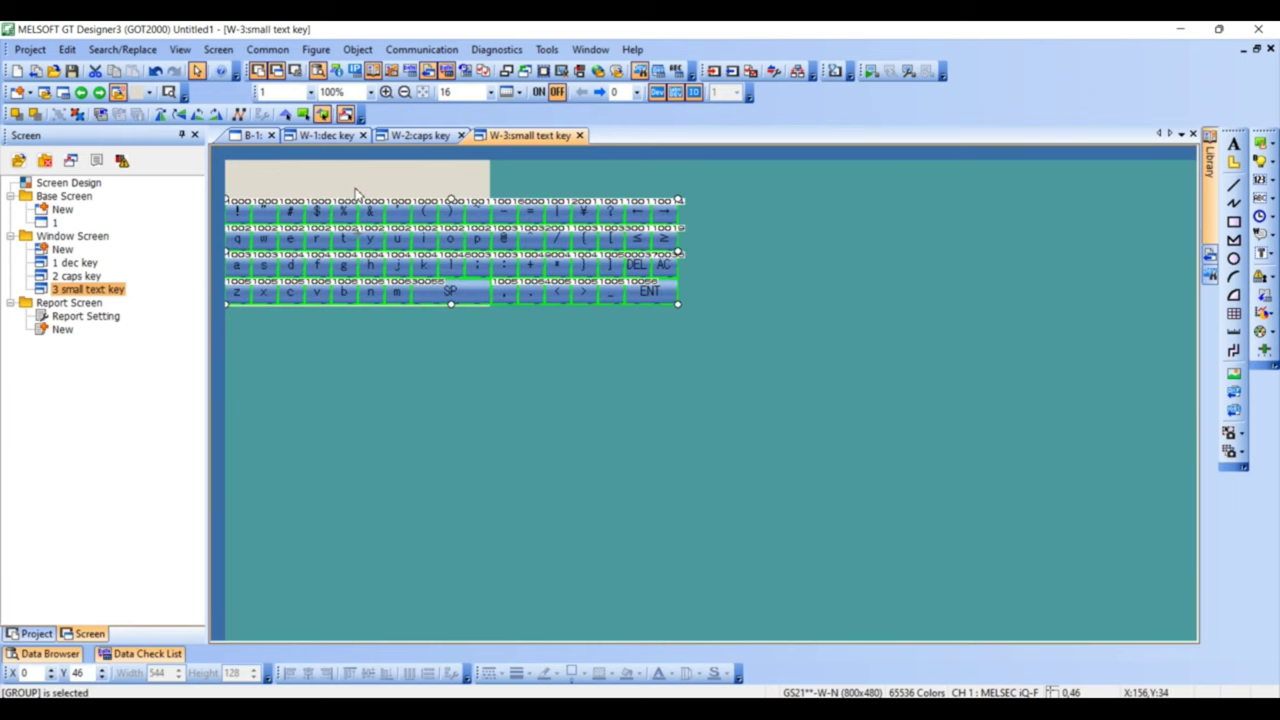
Resize the small text key window screen so it encloses the whole keyboard with a margin slightly wider than the ENT key on its right
{"action": "left_click", "coordinate": [355, 192]}
{"action": "right_click", "coordinate": [355, 192]}
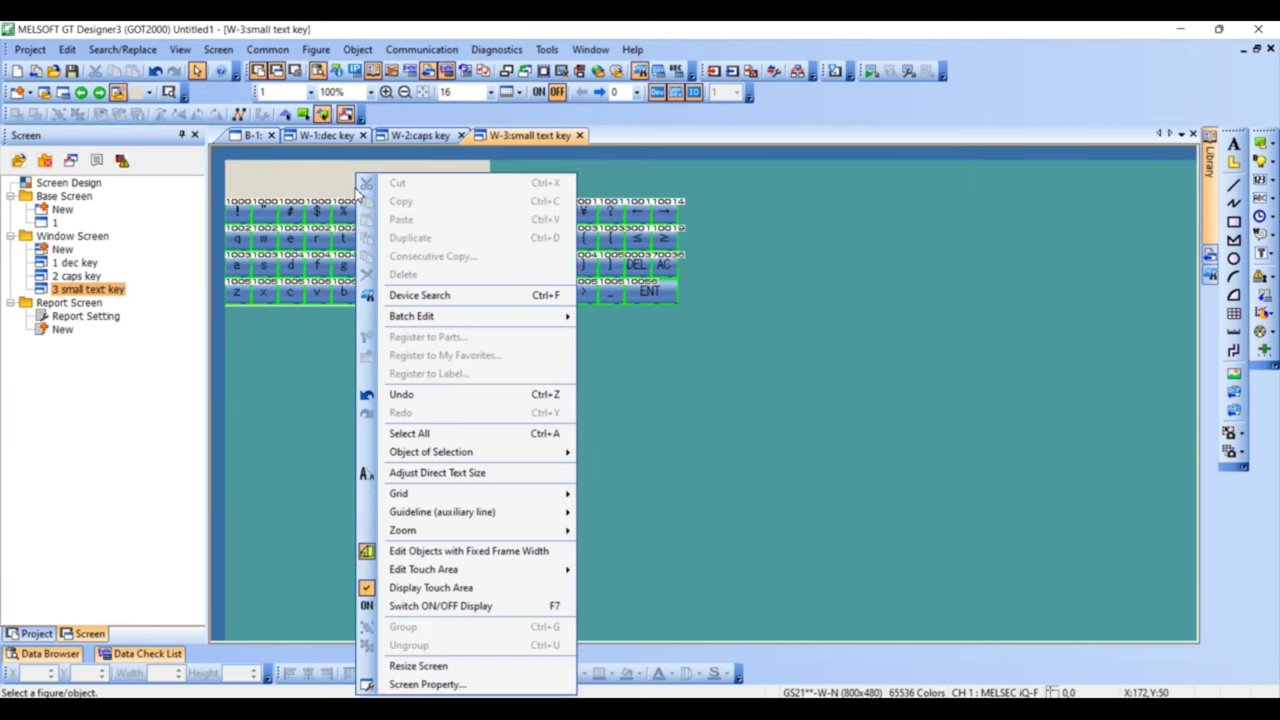
{"action": "left_click", "coordinate": [437, 666]}
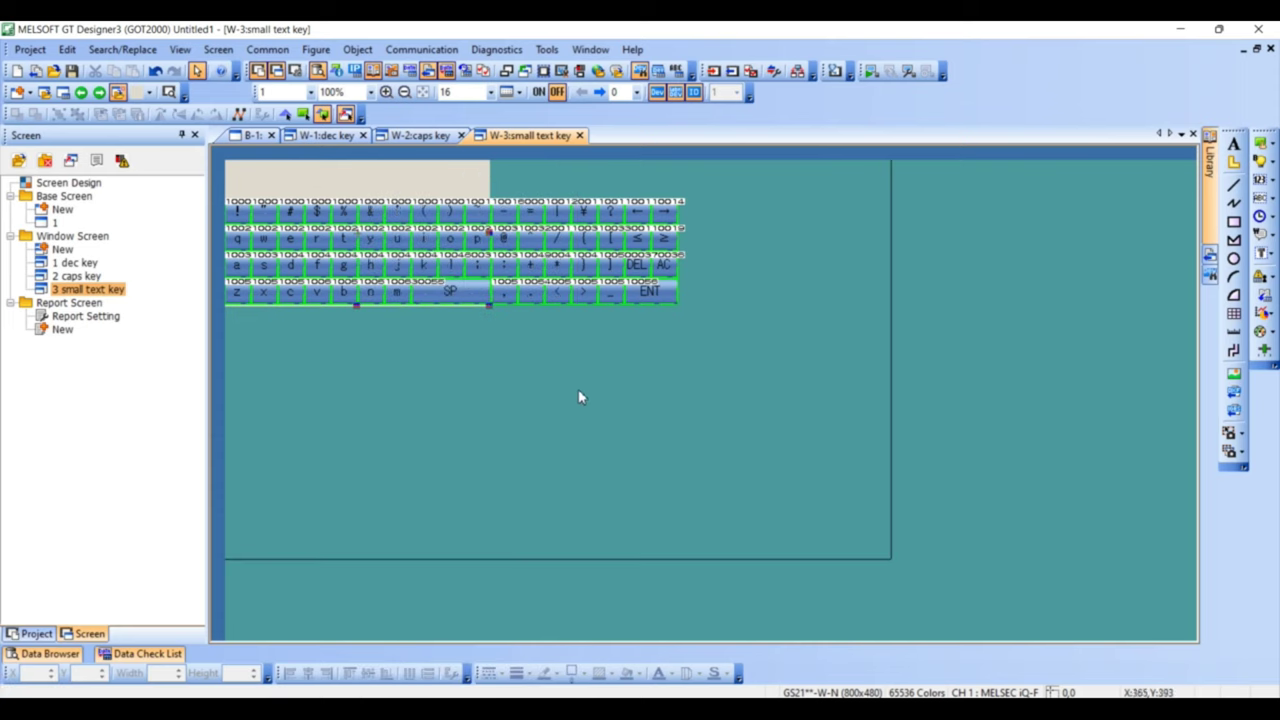
{"action": "left_click", "coordinate": [490, 304]}
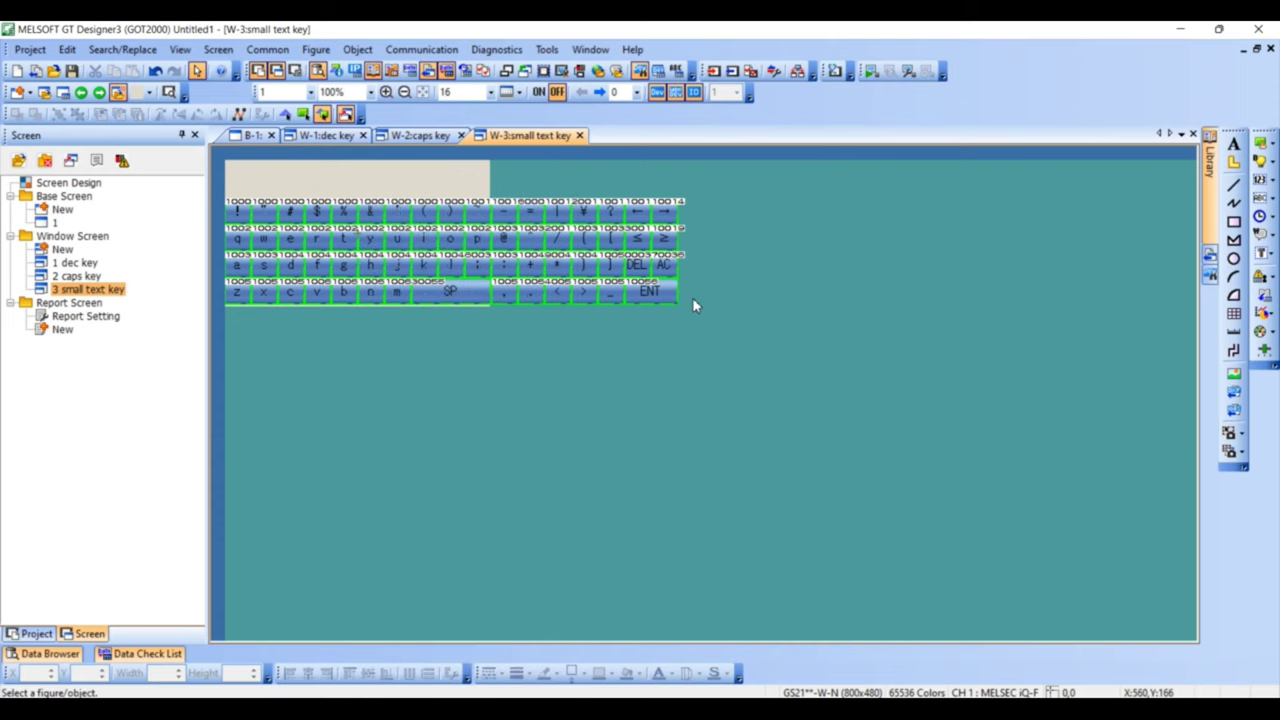
{"action": "right_click", "coordinate": [443, 186]}
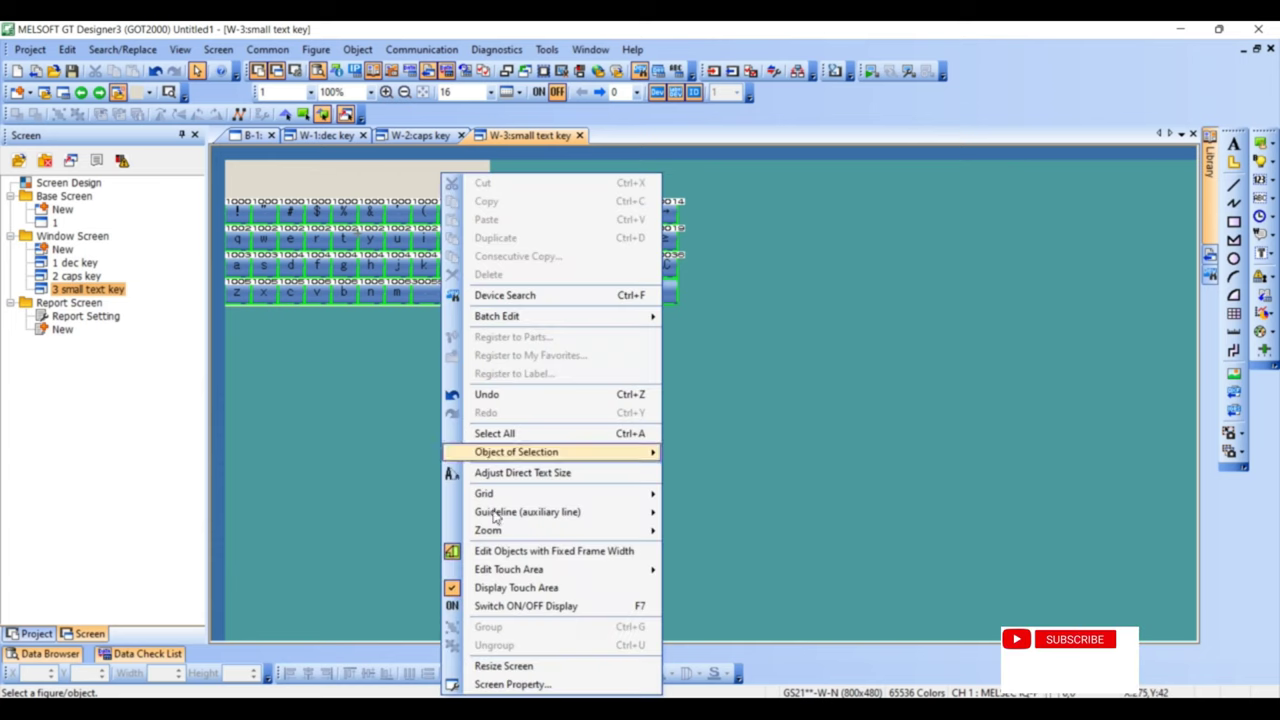
{"action": "left_click", "coordinate": [490, 666]}
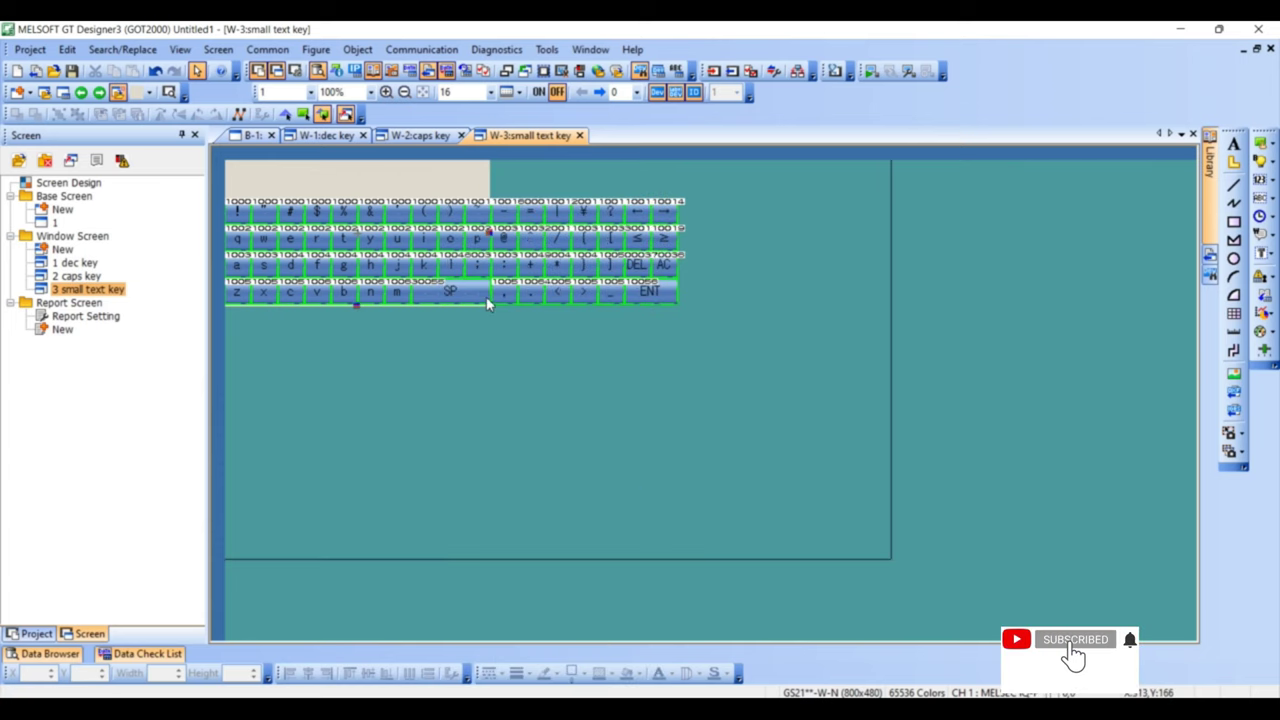
{"action": "left_click_drag", "start_coordinate": [490, 304], "coordinate": [740, 312]}
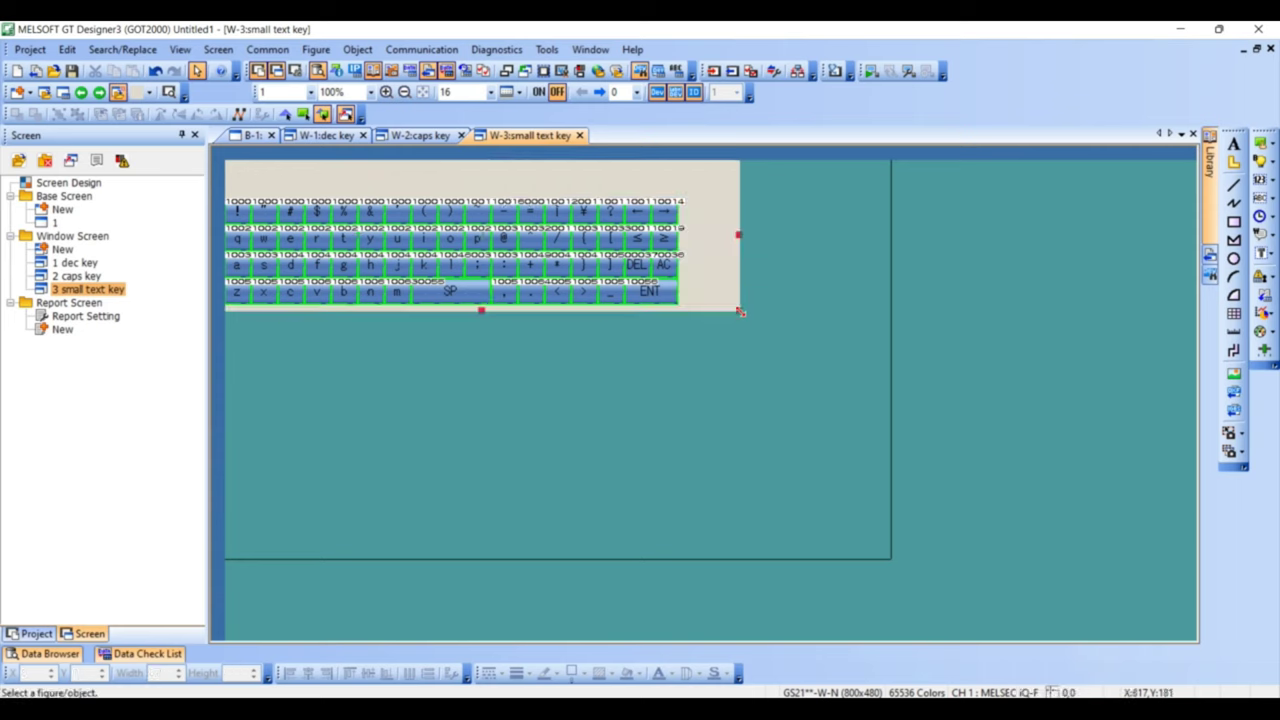
Place an input value area above the keyboard on the small text key window at about X 314, Y 23
{"action": "left_click", "coordinate": [357, 49]}
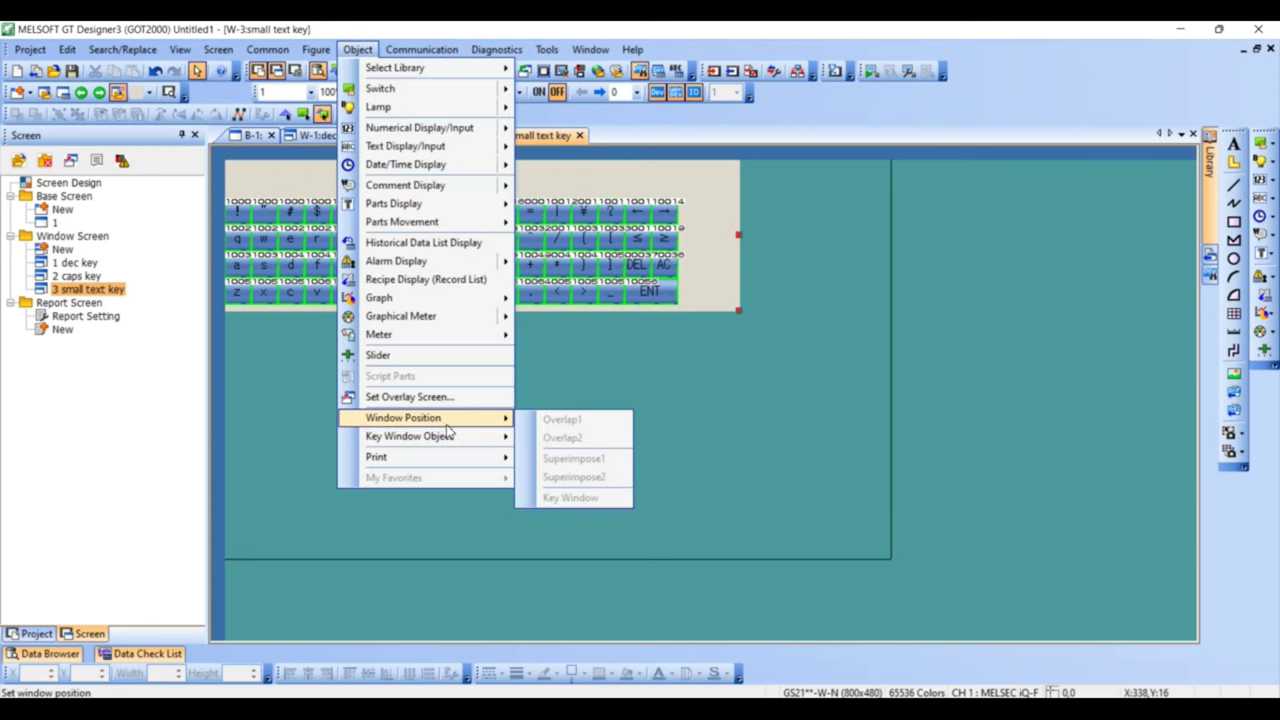
{"action": "mouse_move", "coordinate": [455, 440]}
{"action": "left_click", "coordinate": [568, 438]}
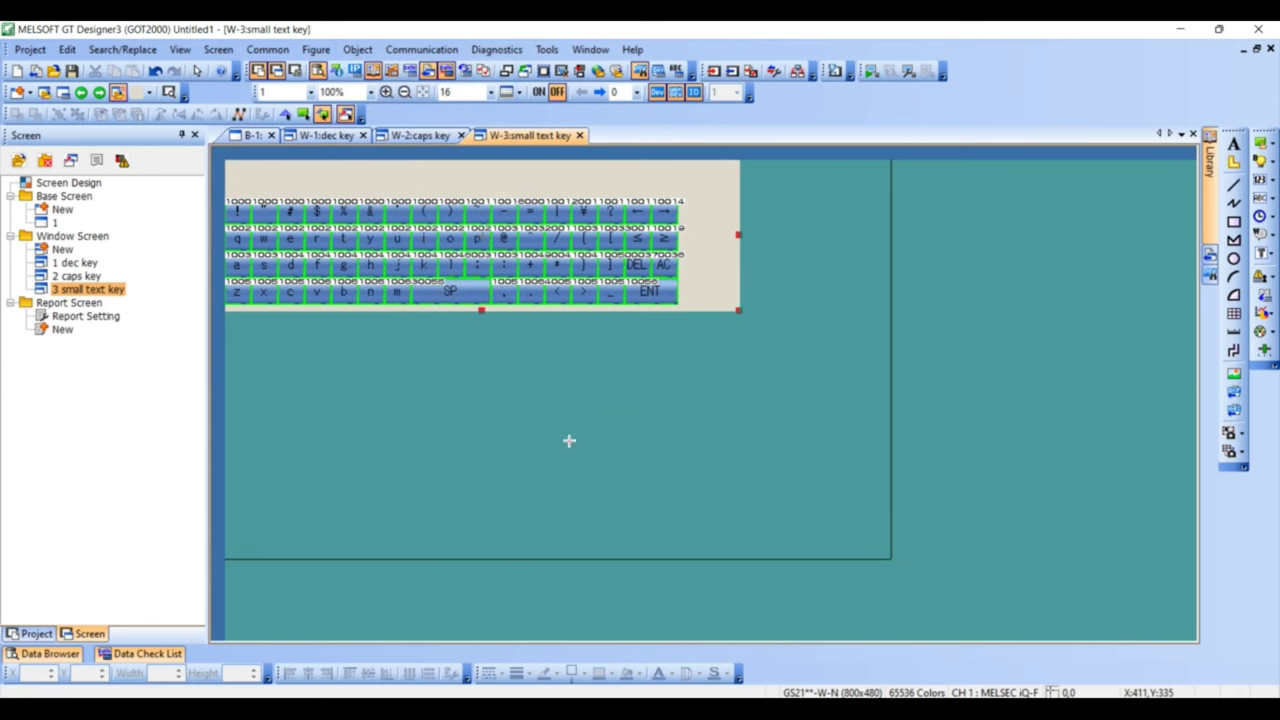
{"action": "left_click", "coordinate": [489, 181]}
Set the font of the small text key input value area to 16dot Standard and its text size to 2 x 2
{"action": "left_click", "coordinate": [653, 312]}
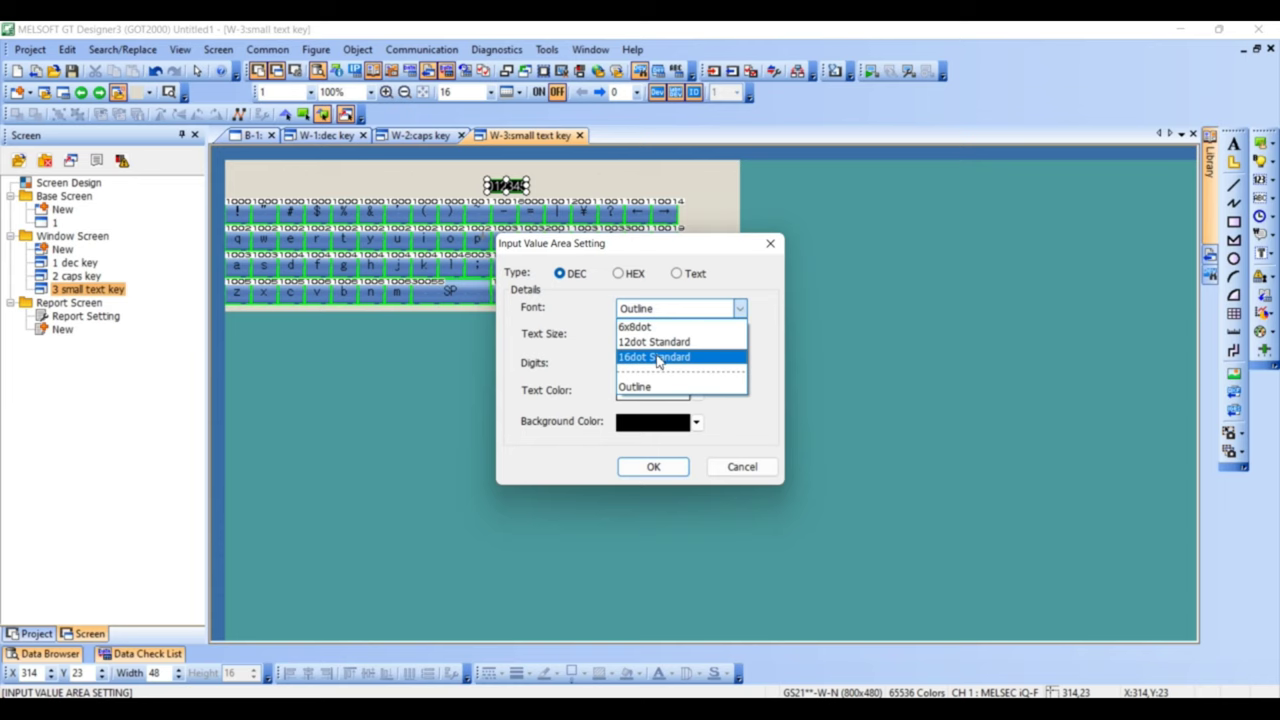
{"action": "left_click", "coordinate": [658, 358]}
{"action": "left_click", "coordinate": [647, 335]}
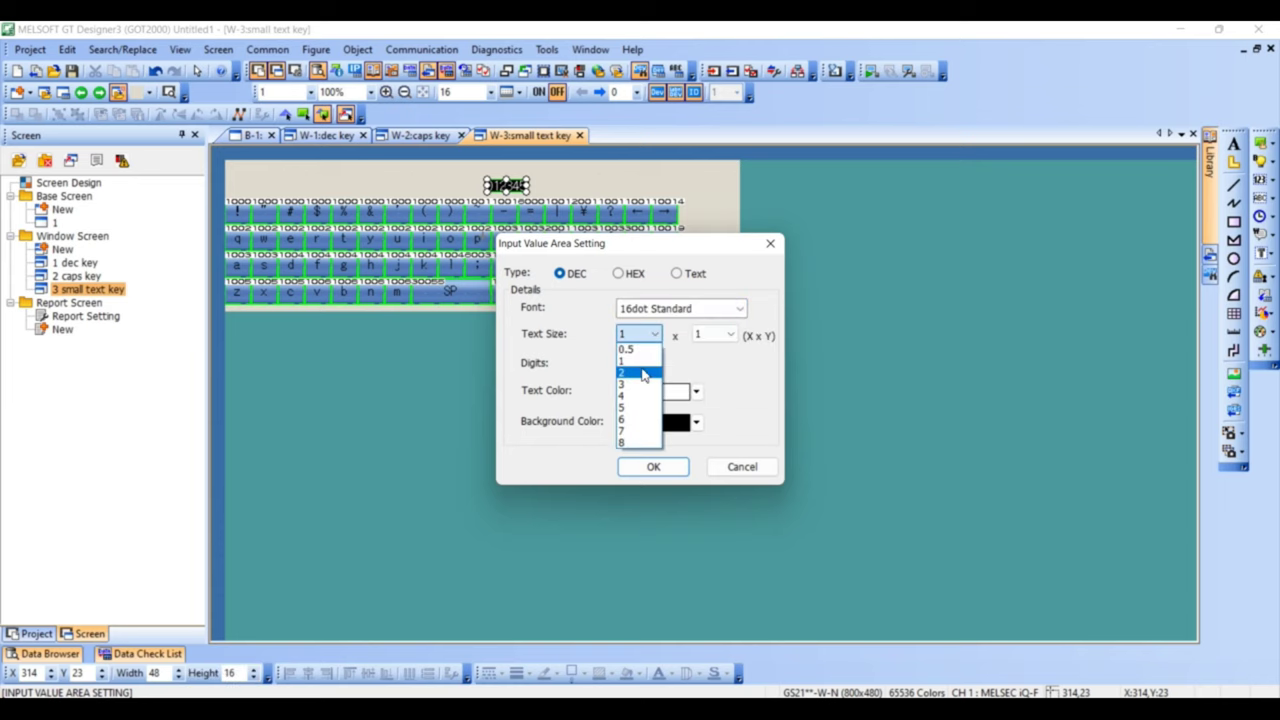
{"action": "left_click", "coordinate": [643, 373]}
{"action": "left_click", "coordinate": [725, 335]}
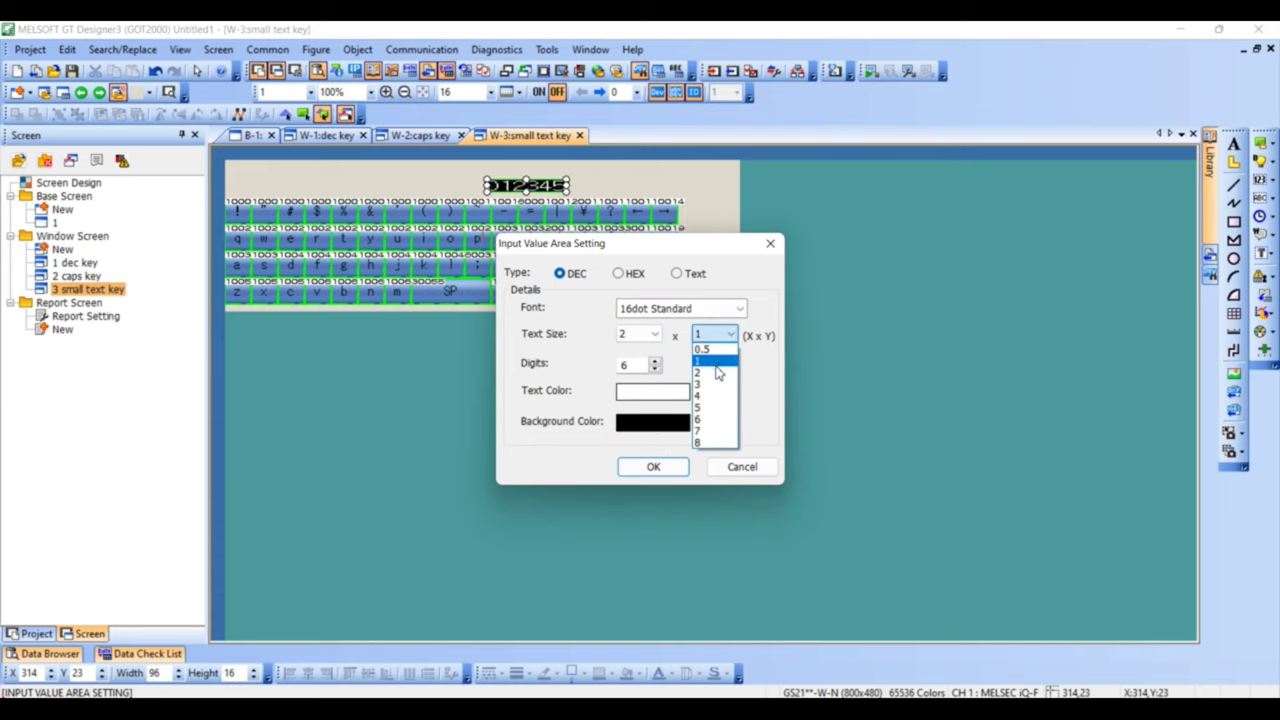
{"action": "left_click", "coordinate": [716, 372]}
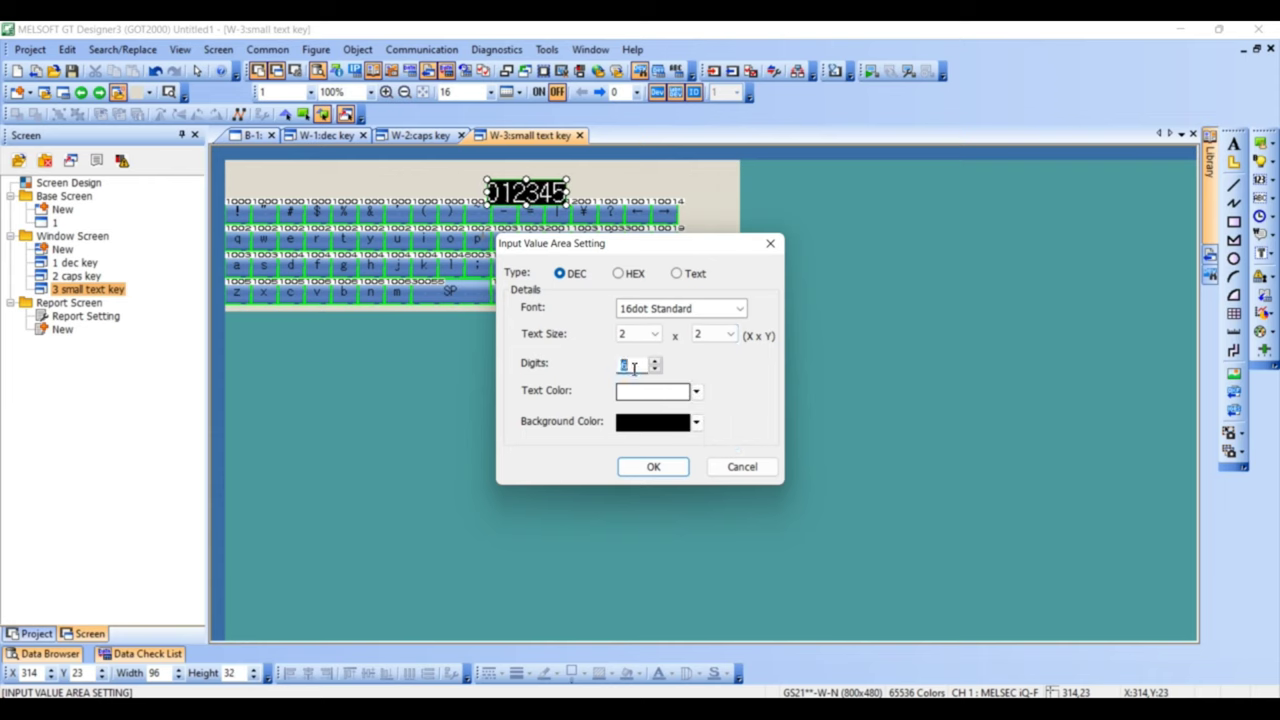
Set the small text key input value area to 15 digits with dark blue background color 2
{"action": "type", "text": "15"}
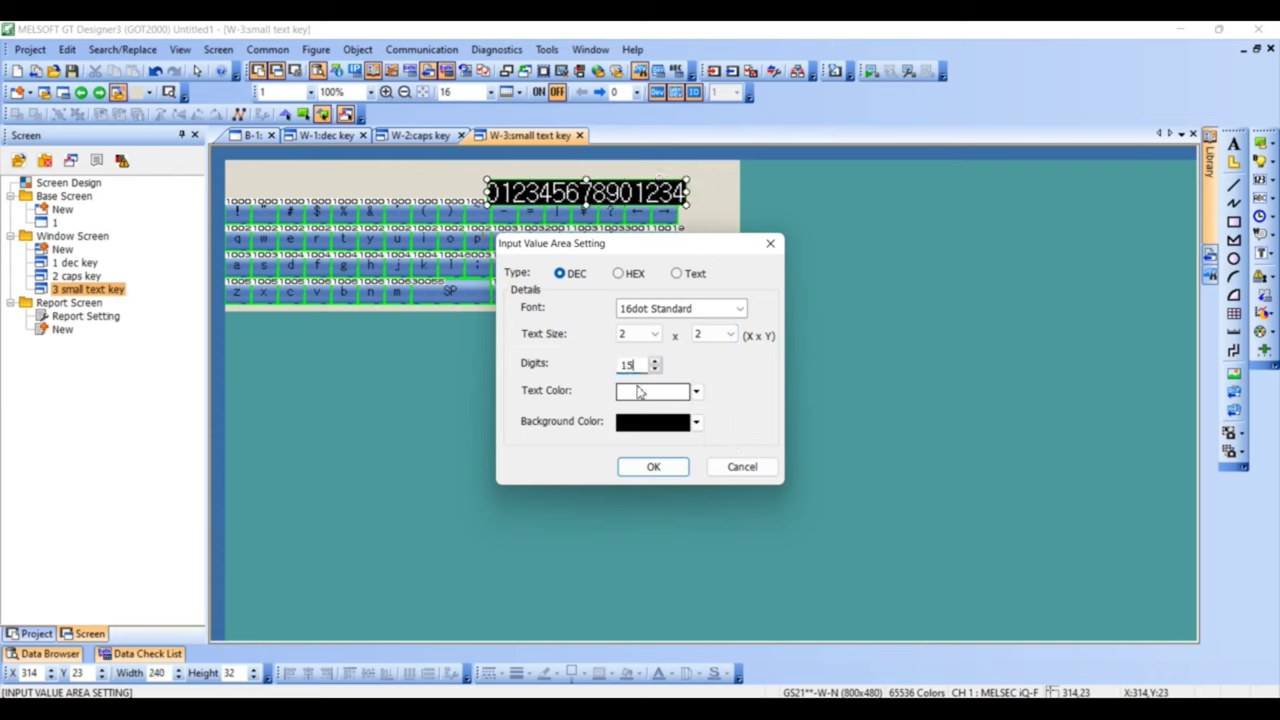
{"action": "left_click", "coordinate": [696, 422]}
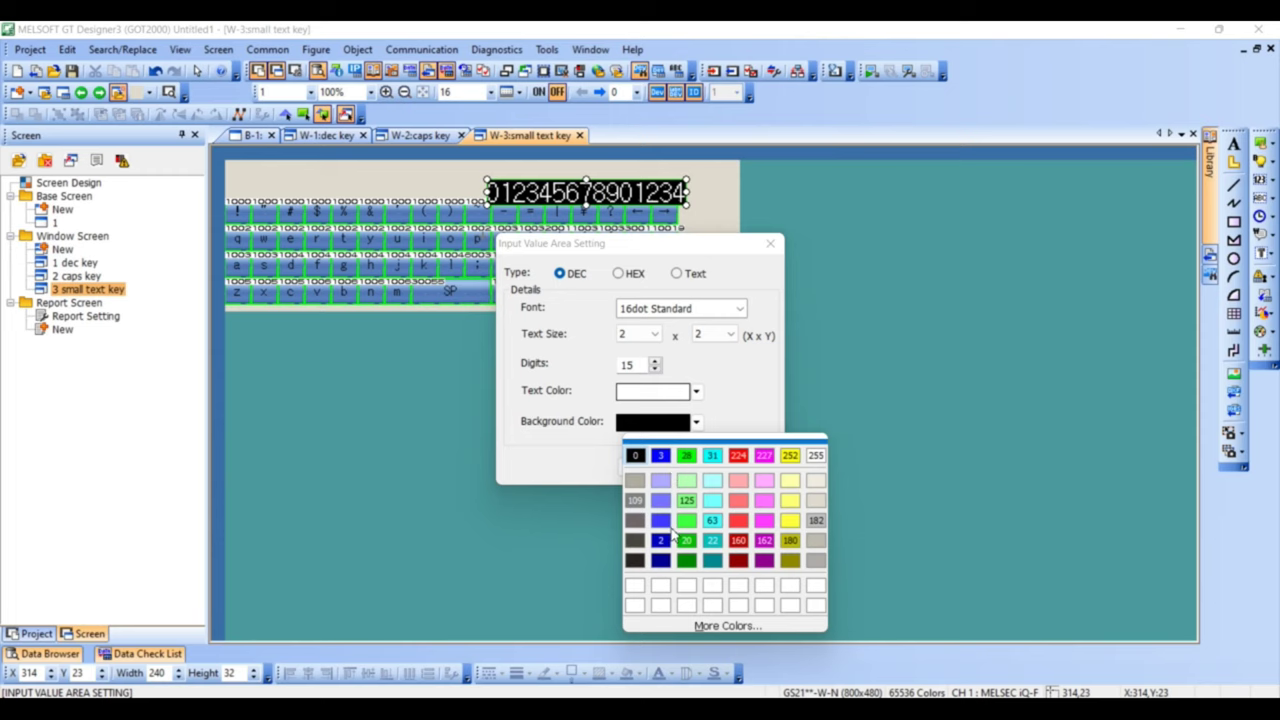
{"action": "left_click", "coordinate": [665, 540]}
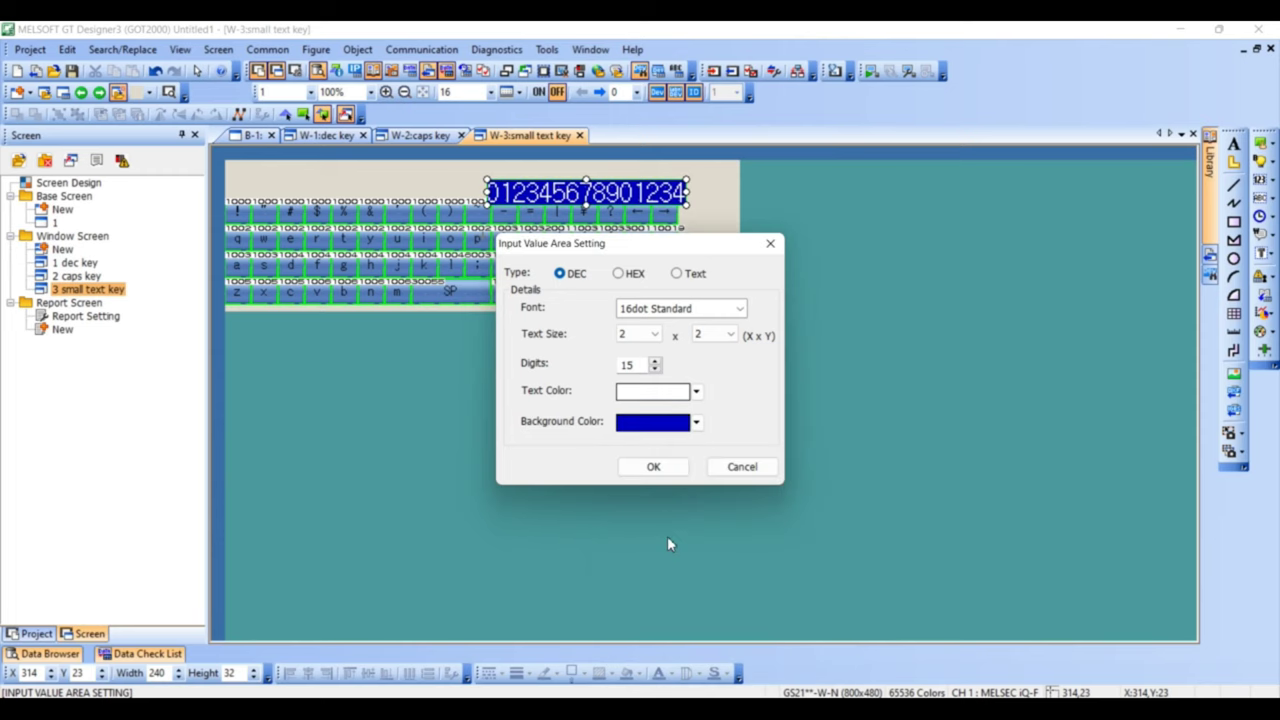
{"action": "left_click", "coordinate": [654, 467]}
Nudge the small text key input value area to about X 306, Y 22, in line with the keyboard's right edge
{"action": "key", "text": "Left"}
{"action": "key", "text": "Left"}
{"action": "key", "text": "Left"}
{"action": "key", "text": "Left"}
{"action": "key", "text": "Left"}
{"action": "key", "text": "Left"}
{"action": "key", "text": "Left"}
{"action": "key", "text": "Left"}
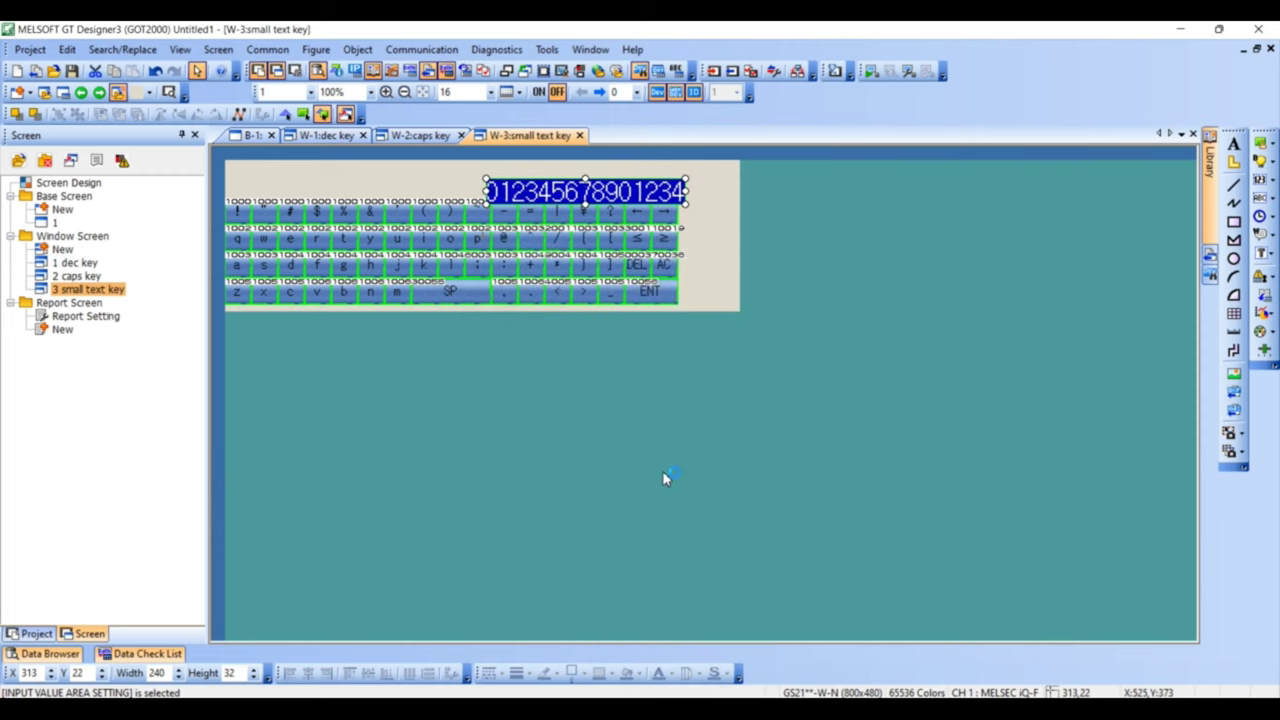
{"action": "key", "text": "Up"}
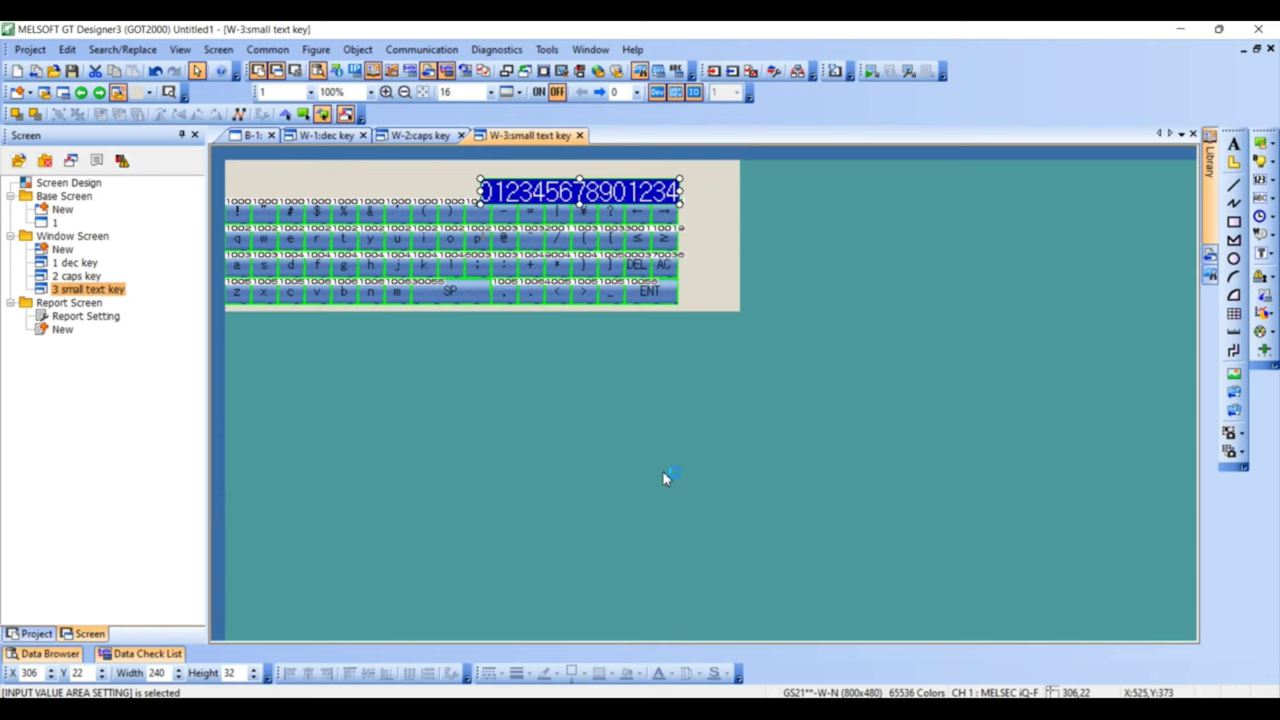
Duplicate the ENT key and place the copy directly to its right at X 544, Y 142
{"action": "left_click", "coordinate": [697, 290]}
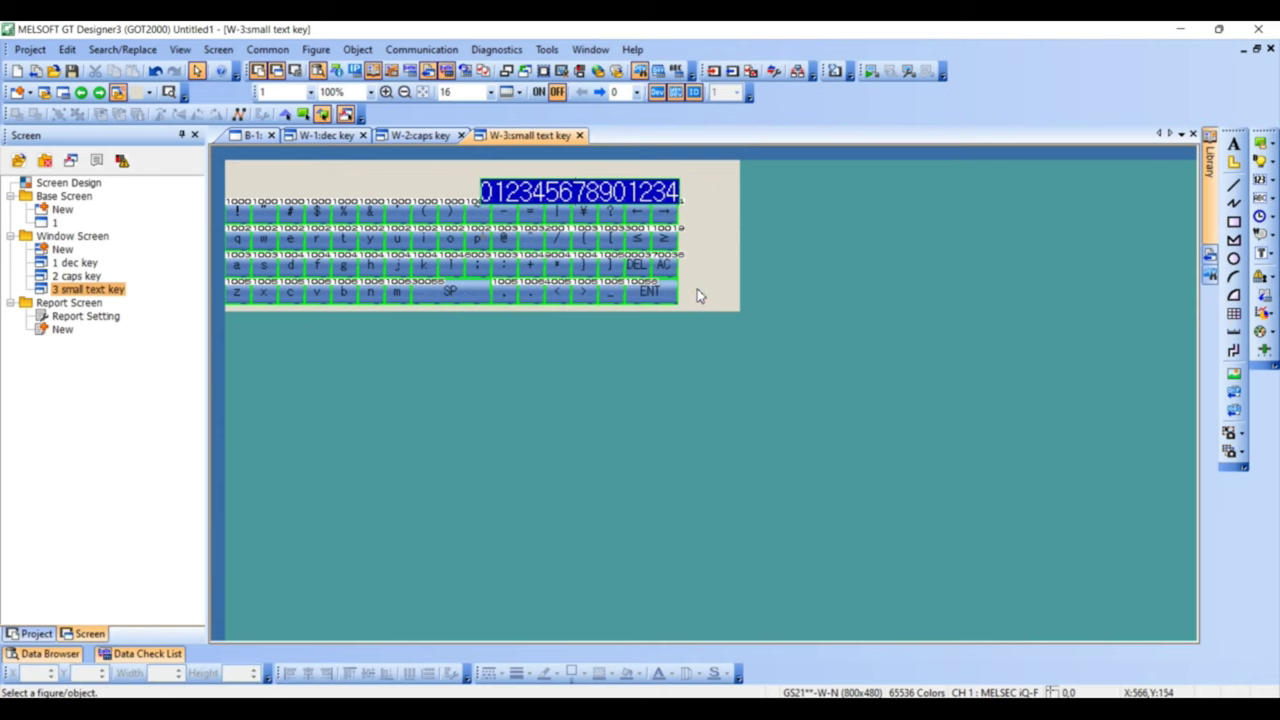
{"action": "left_click", "coordinate": [668, 296]}
{"action": "double_click", "coordinate": [668, 296]}
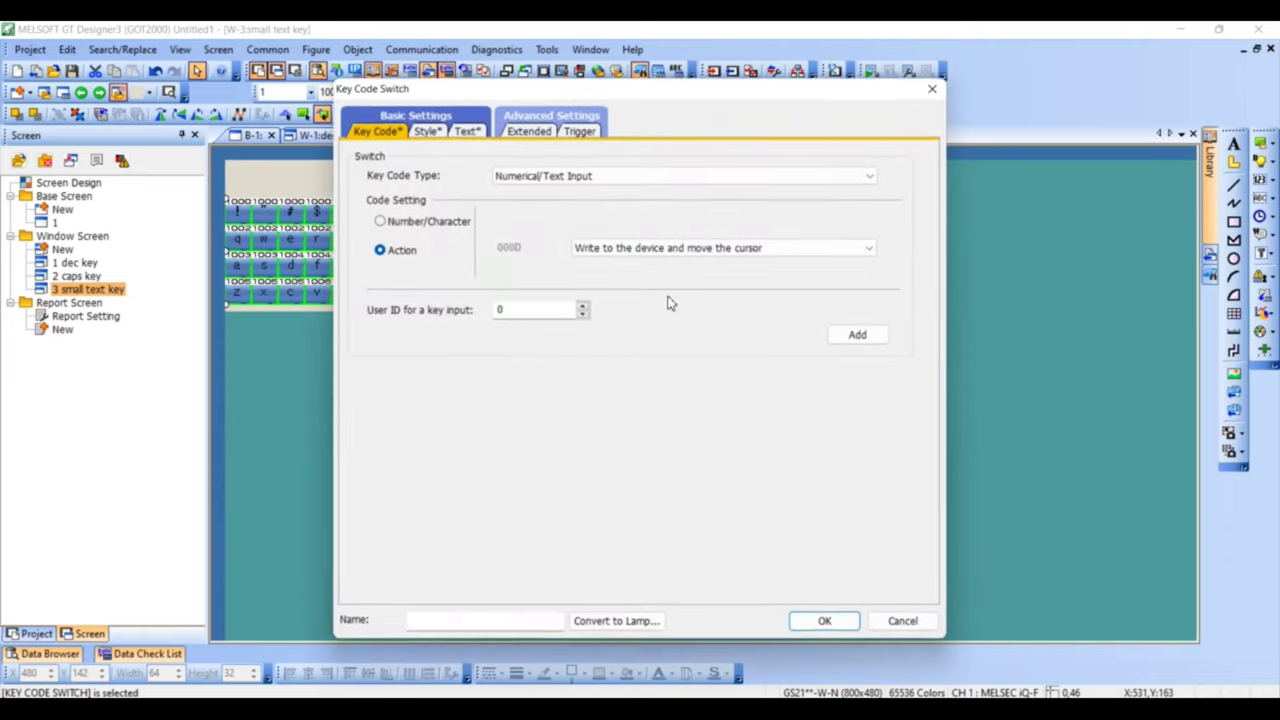
{"action": "key", "text": "Escape"}
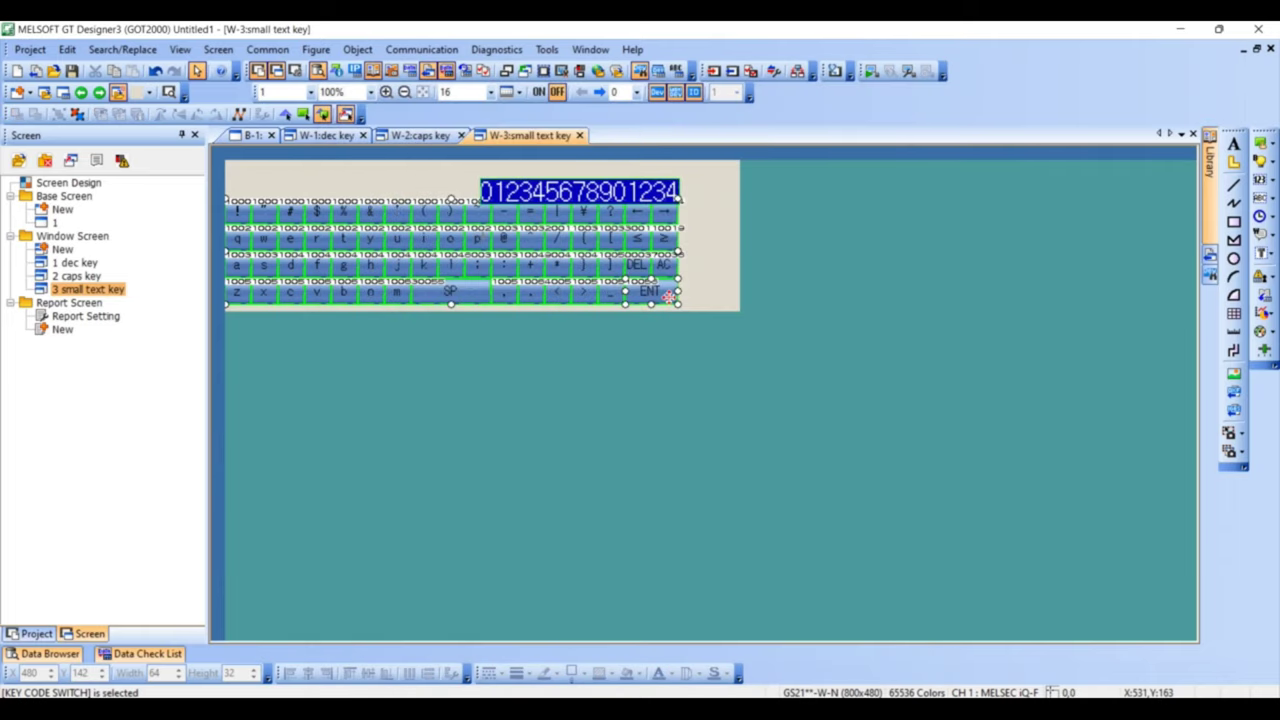
{"action": "key", "text": "Escape"}
{"action": "left_click_drag", "start_coordinate": [732, 303], "coordinate": [680, 280]}
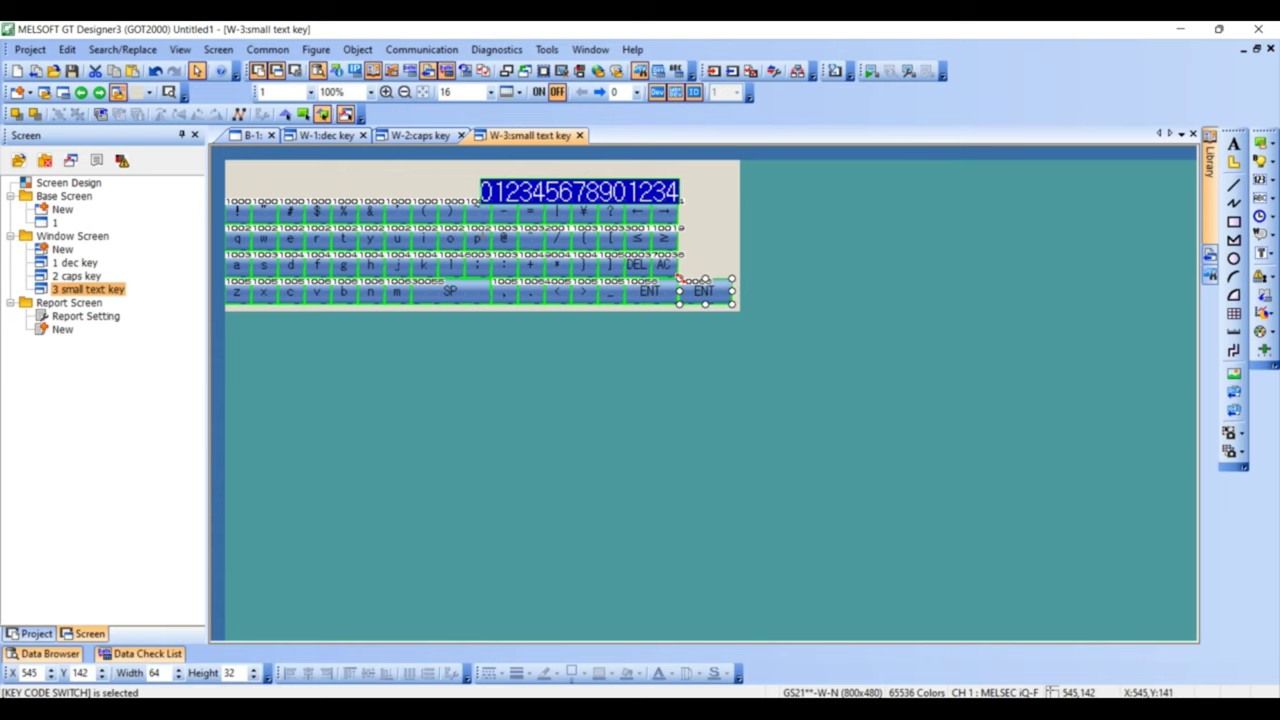
{"action": "key", "text": "Left"}
Change the copied ENT key's text to "switch" for both the key touch OFF and ON states
{"action": "double_click", "coordinate": [705, 292]}
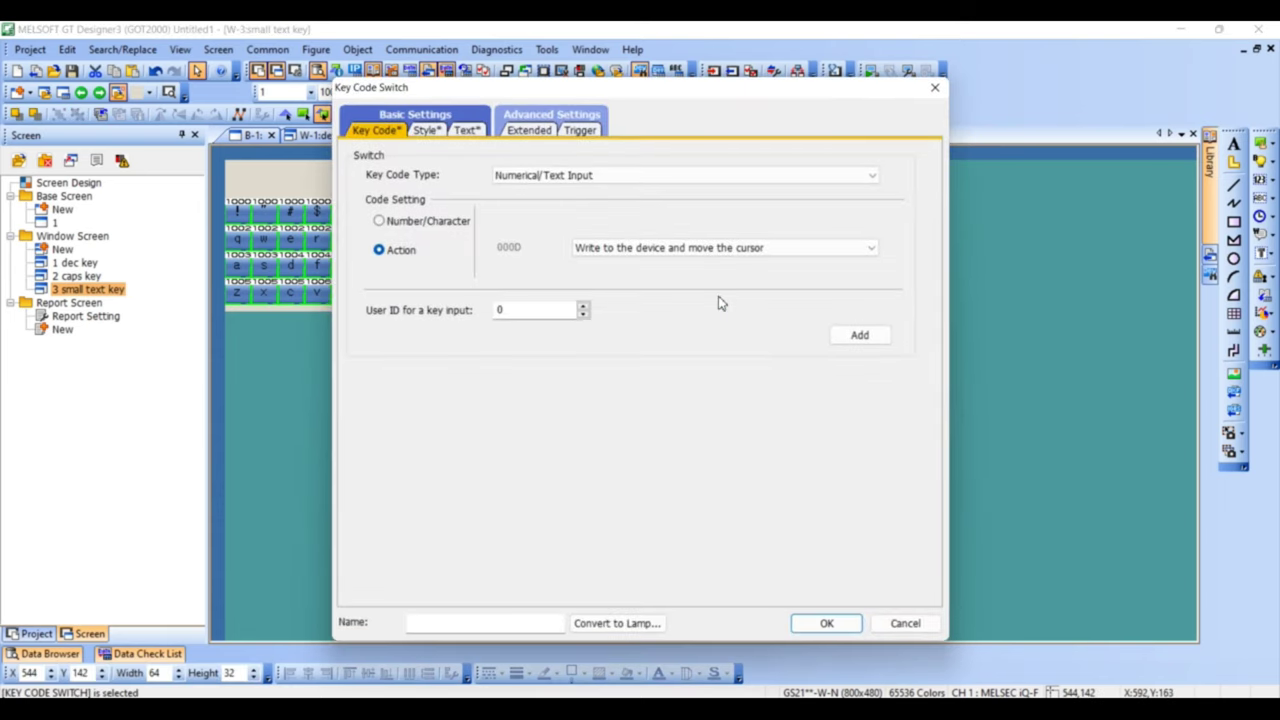
{"action": "left_click", "coordinate": [466, 132]}
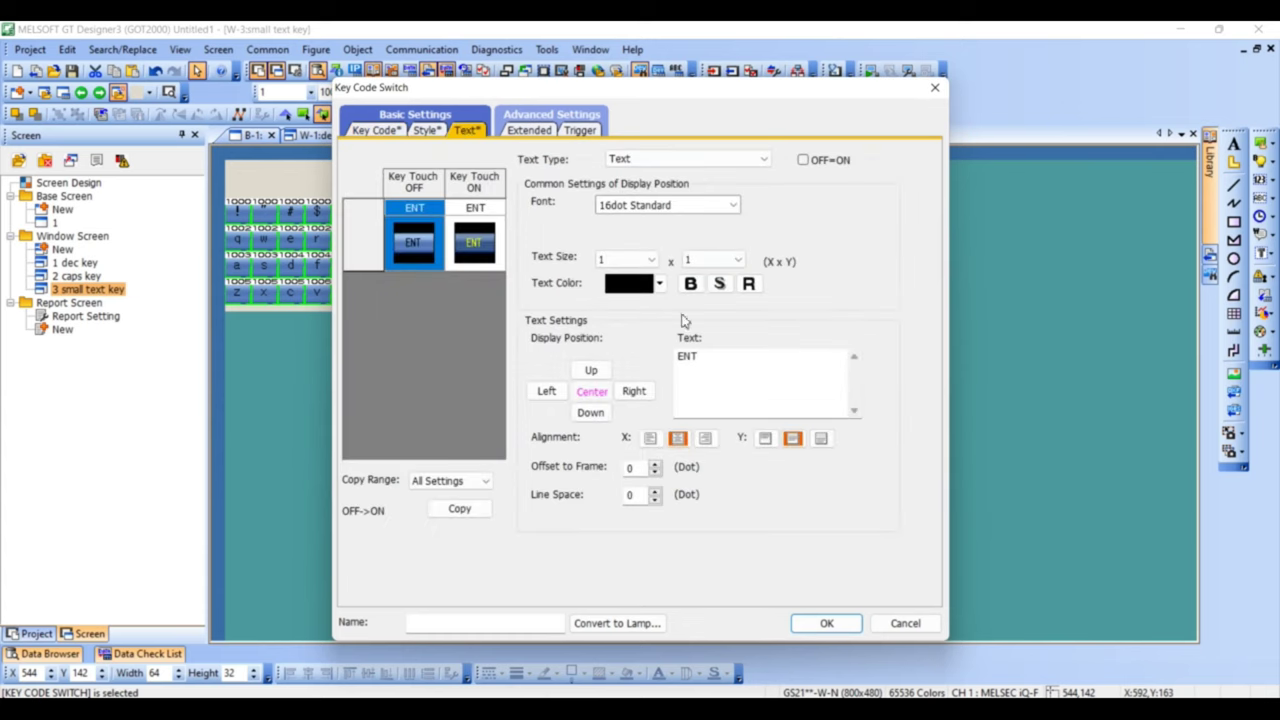
{"action": "double_click", "coordinate": [715, 363]}
{"action": "type", "text": "s"}
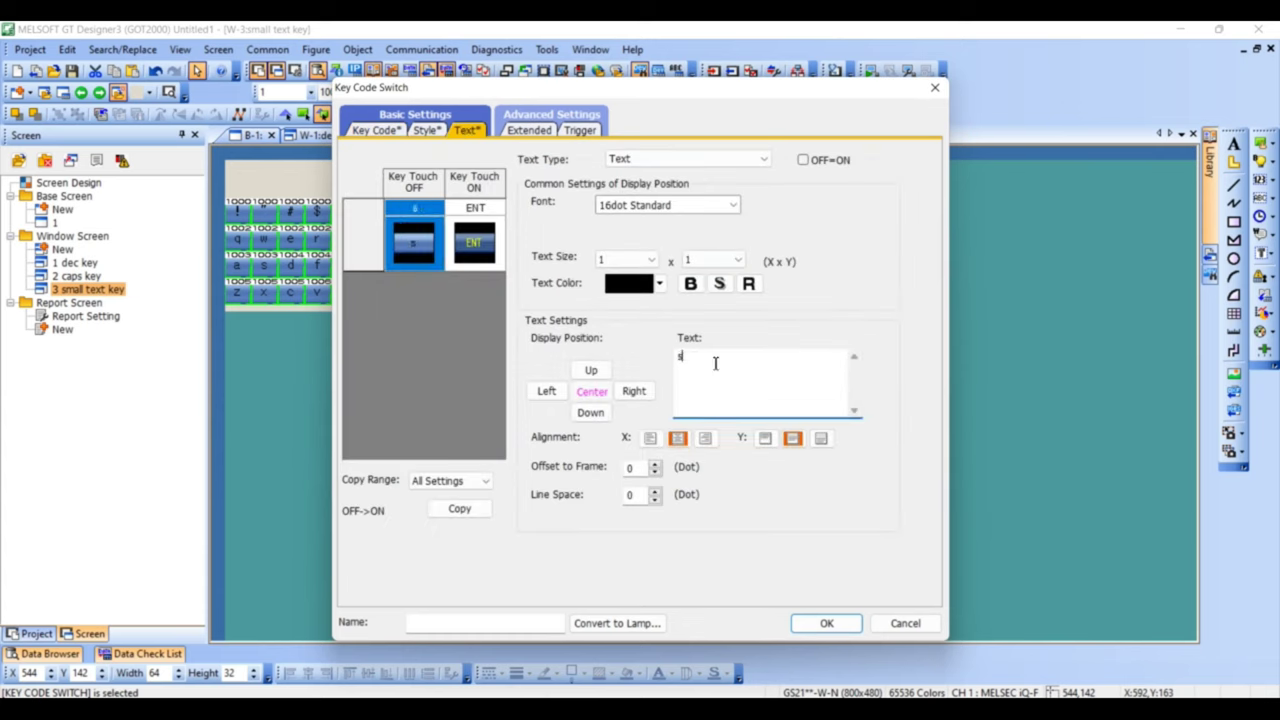
{"action": "type", "text": "witch"}
{"action": "left_click", "coordinate": [503, 253]}
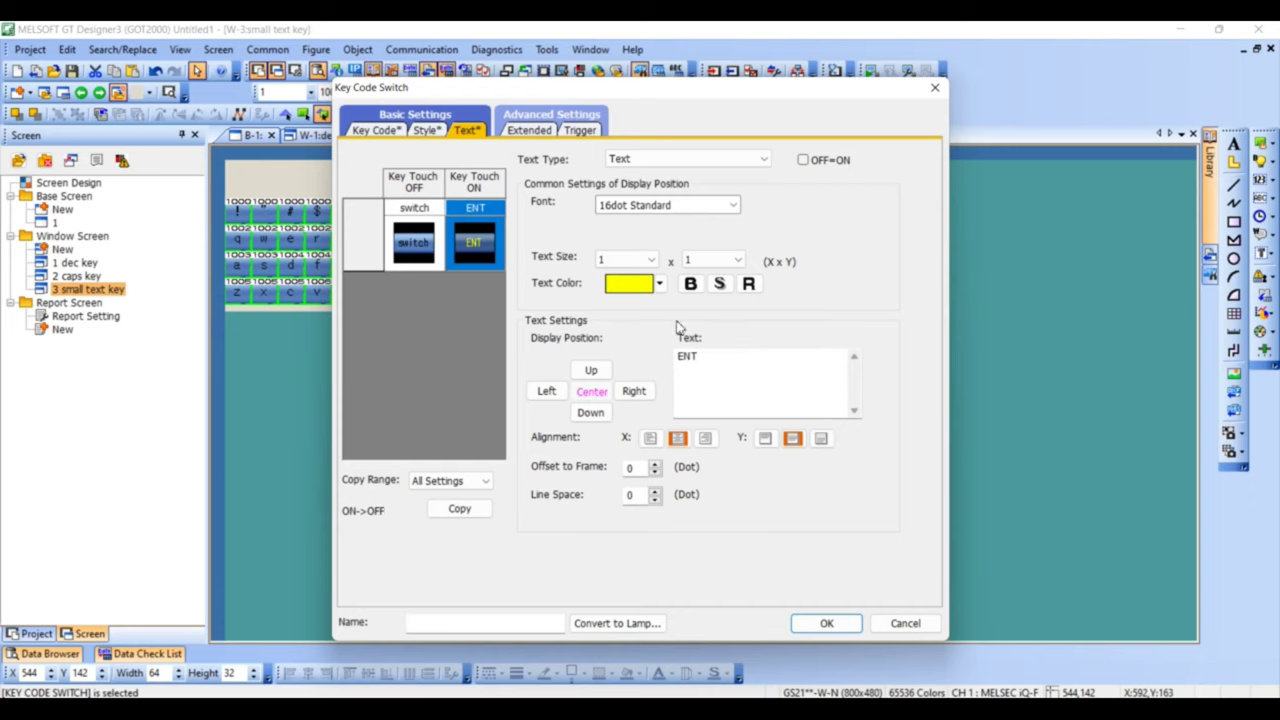
{"action": "double_click", "coordinate": [713, 355]}
{"action": "type", "text": "s"}
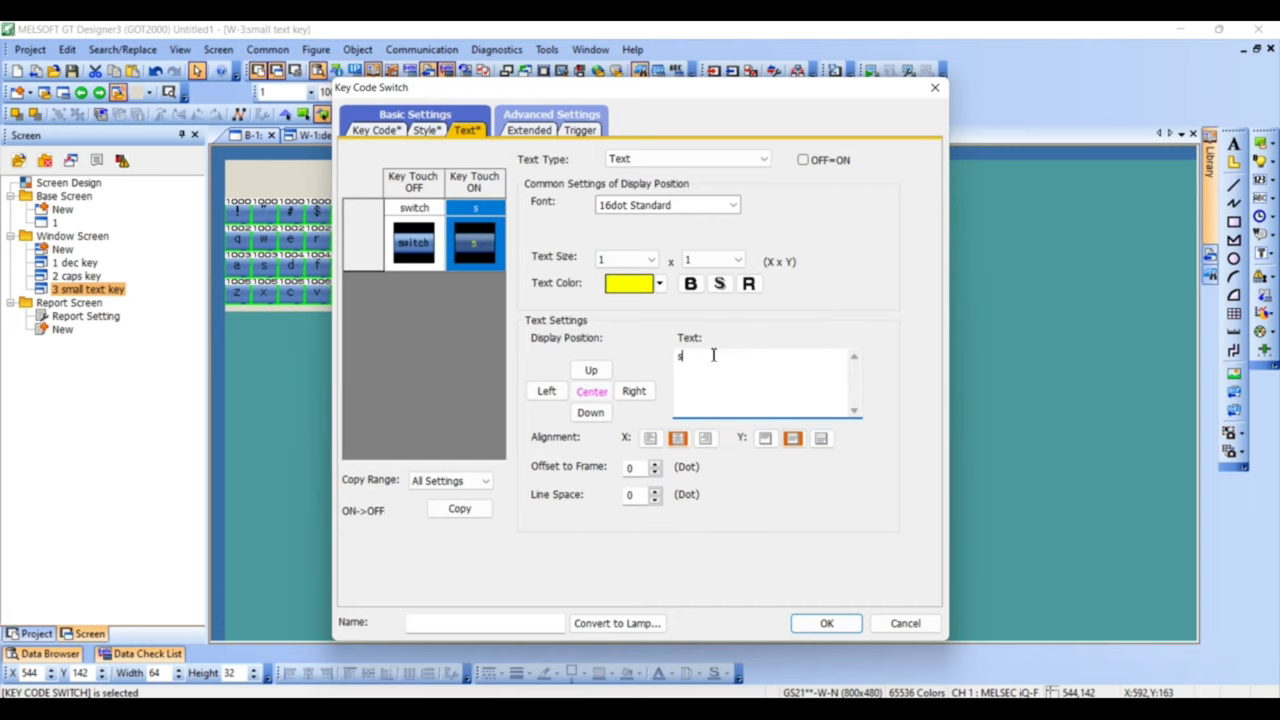
{"action": "type", "text": "witch"}
{"action": "left_click", "coordinate": [814, 616]}
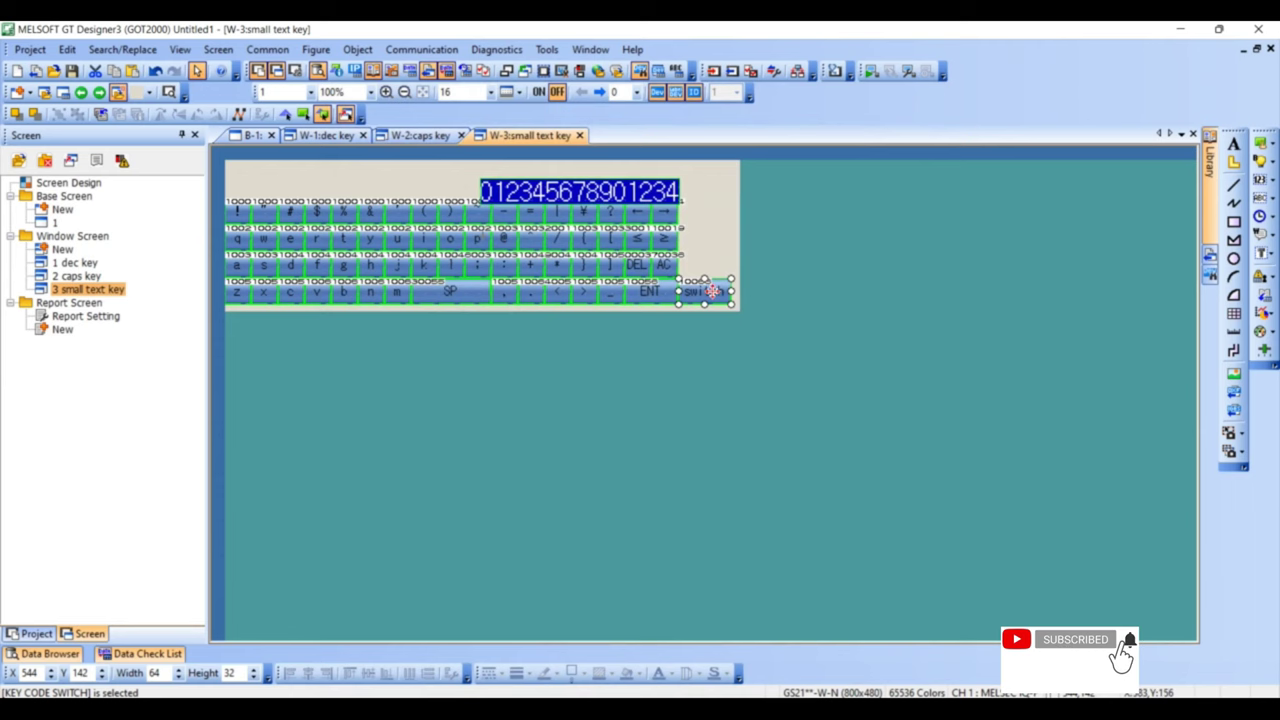
Set the switch key's action to "Switch window screens for text (to the previous)"
{"action": "double_click", "coordinate": [716, 292]}
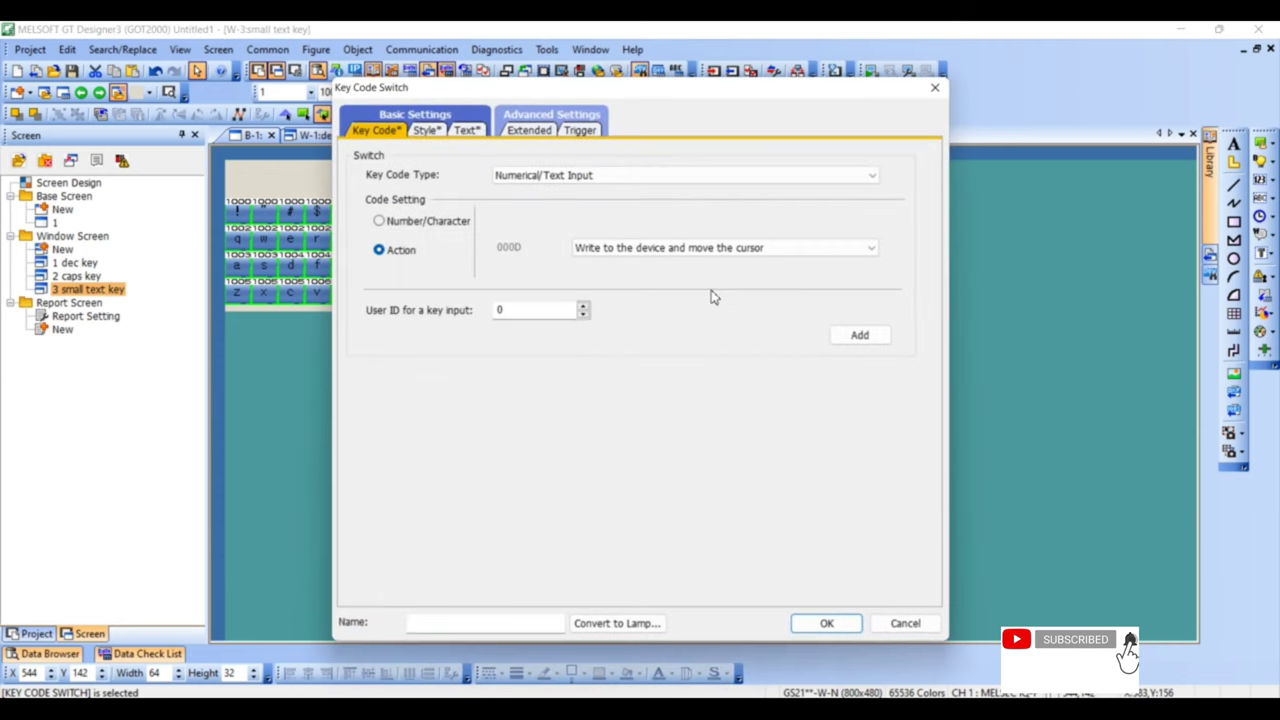
{"action": "left_click", "coordinate": [430, 133]}
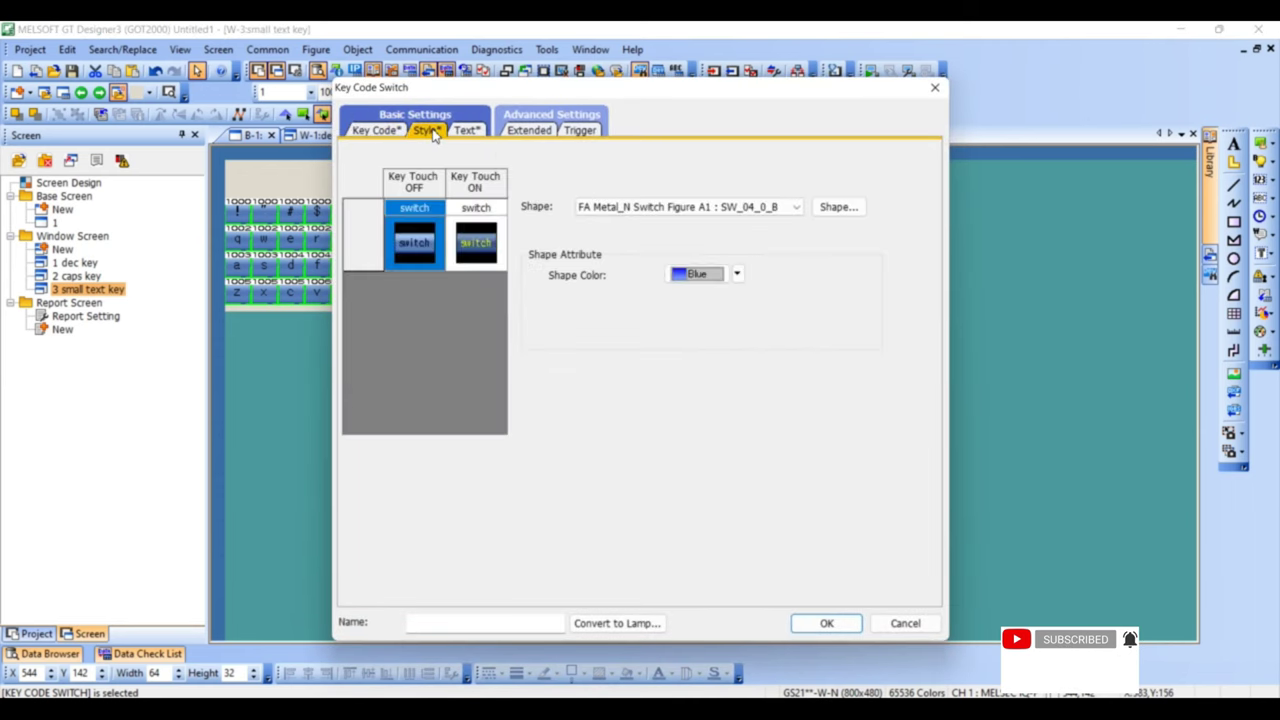
{"action": "left_click", "coordinate": [390, 137]}
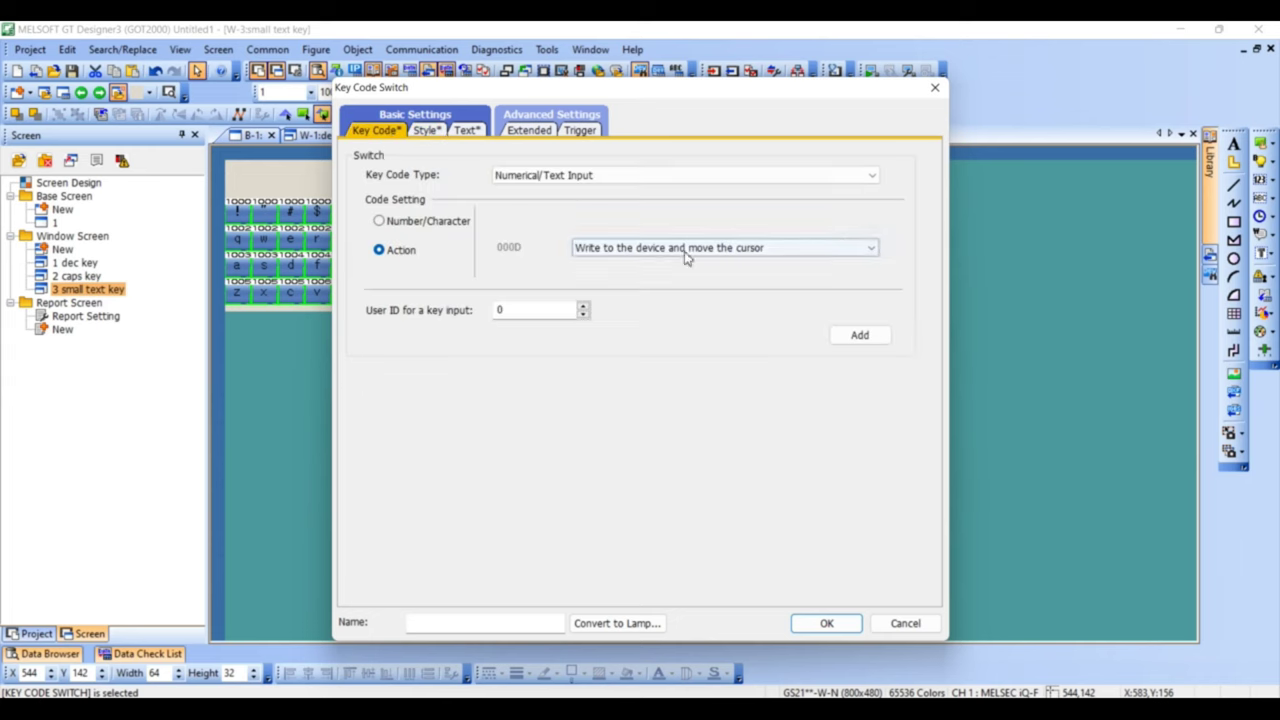
{"action": "left_click", "coordinate": [732, 250]}
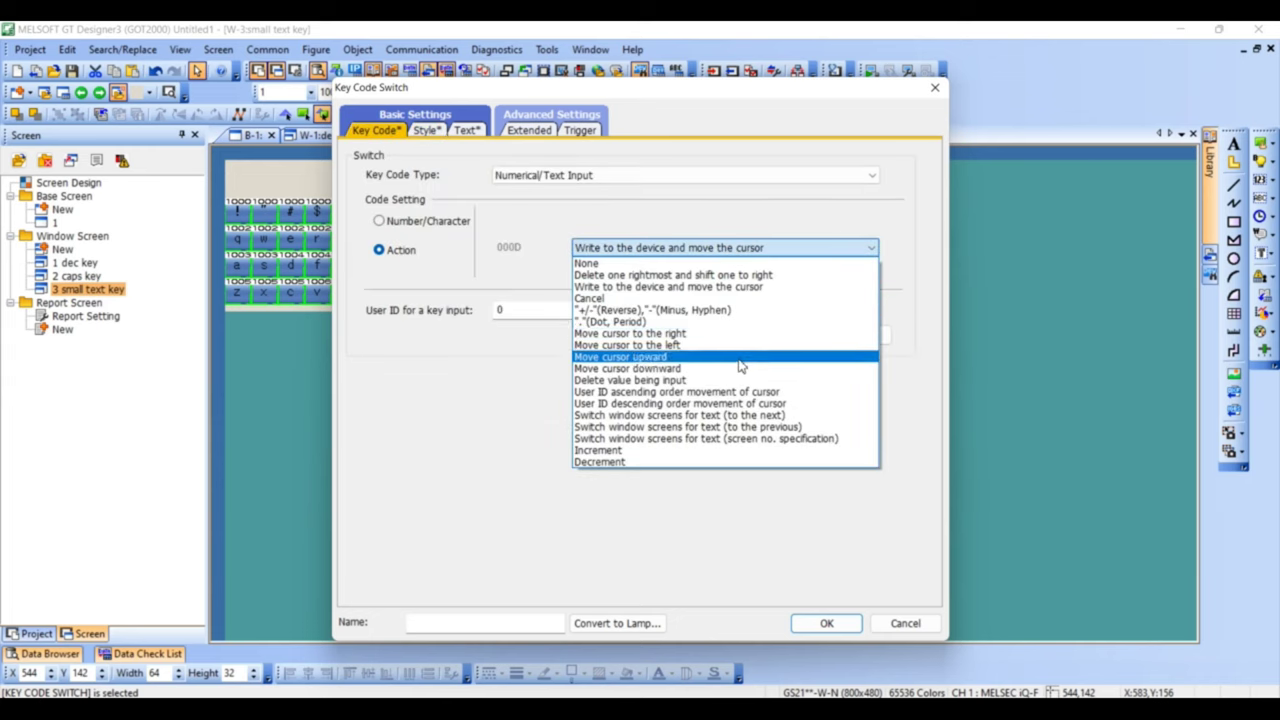
{"action": "left_click", "coordinate": [765, 427]}
{"action": "left_click", "coordinate": [826, 623]}
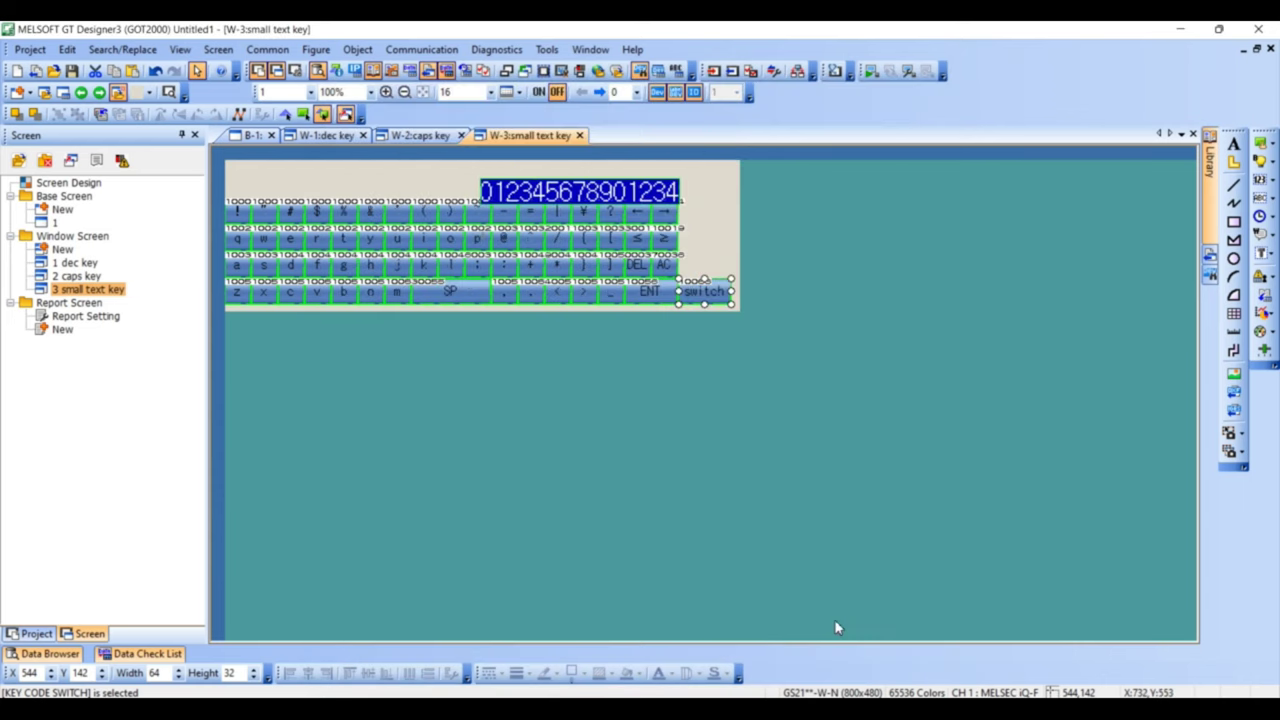
Paste the switch key into the caps key window directly beside its ENT key at X 544, Y 142
{"action": "left_click", "coordinate": [86, 279]}
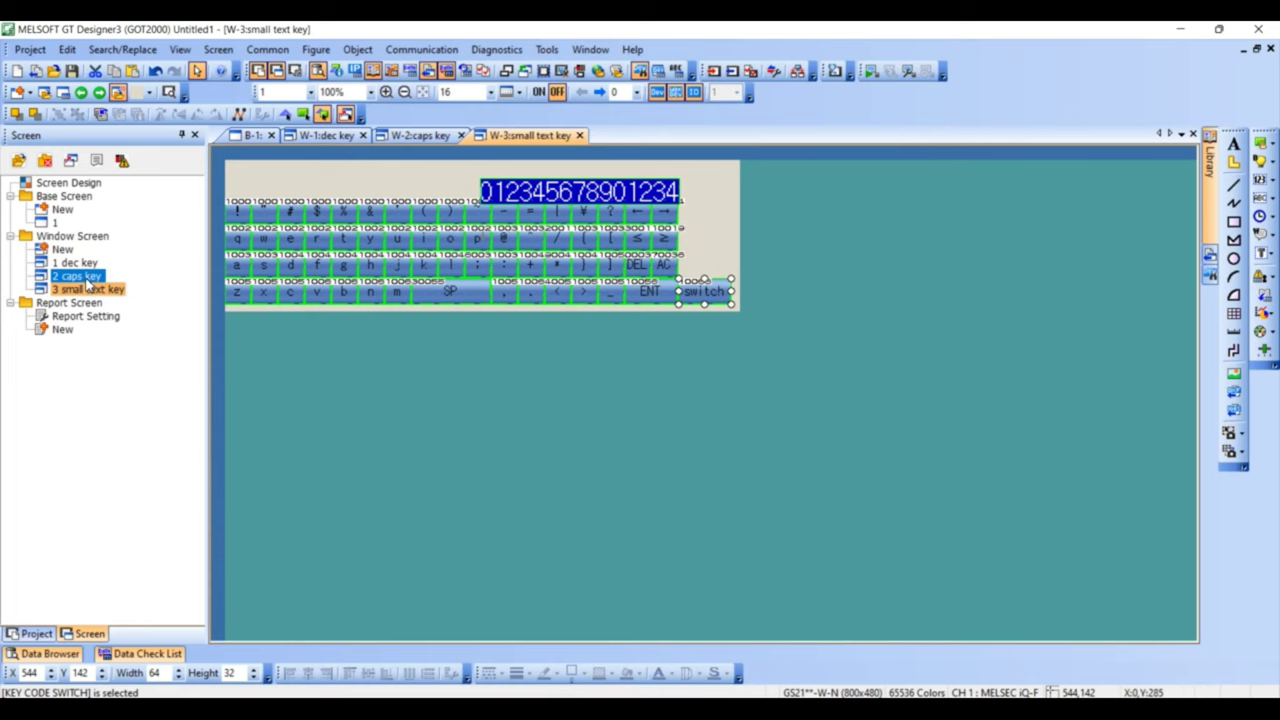
{"action": "double_click", "coordinate": [86, 279]}
{"action": "left_click", "coordinate": [705, 295]}
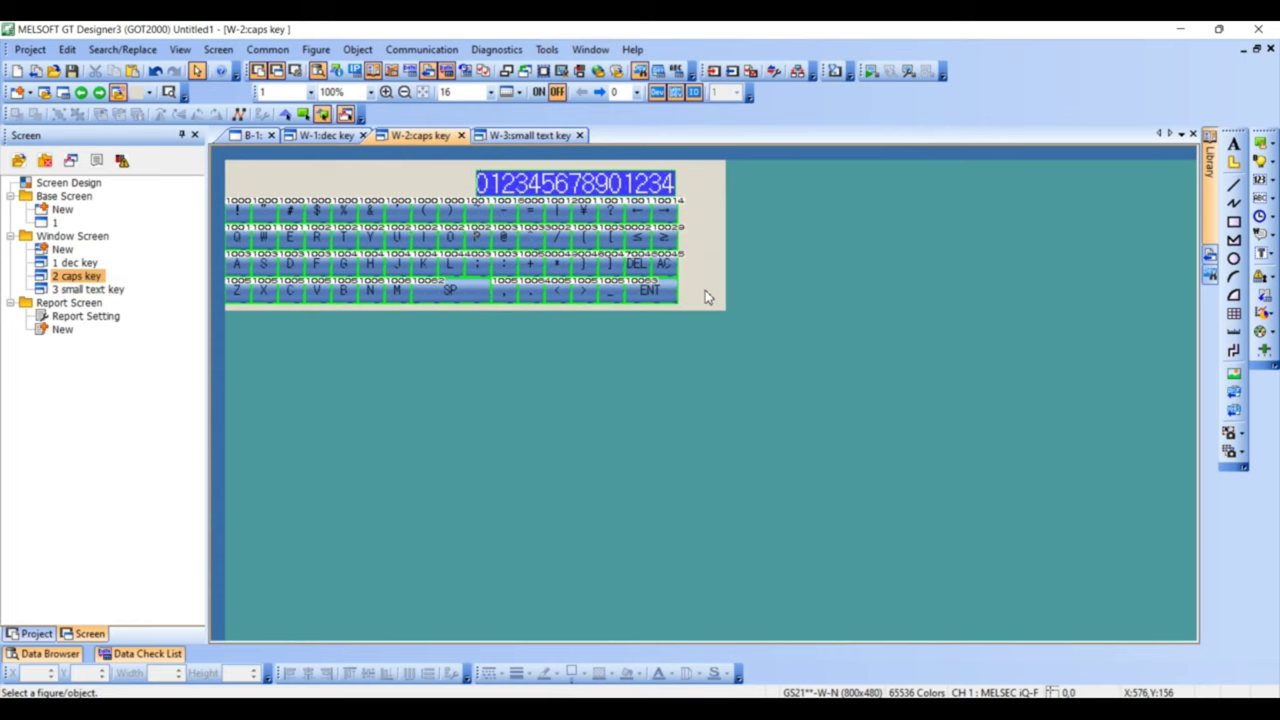
{"action": "key", "text": "ctrl+v"}
{"action": "left_click", "coordinate": [680, 285]}
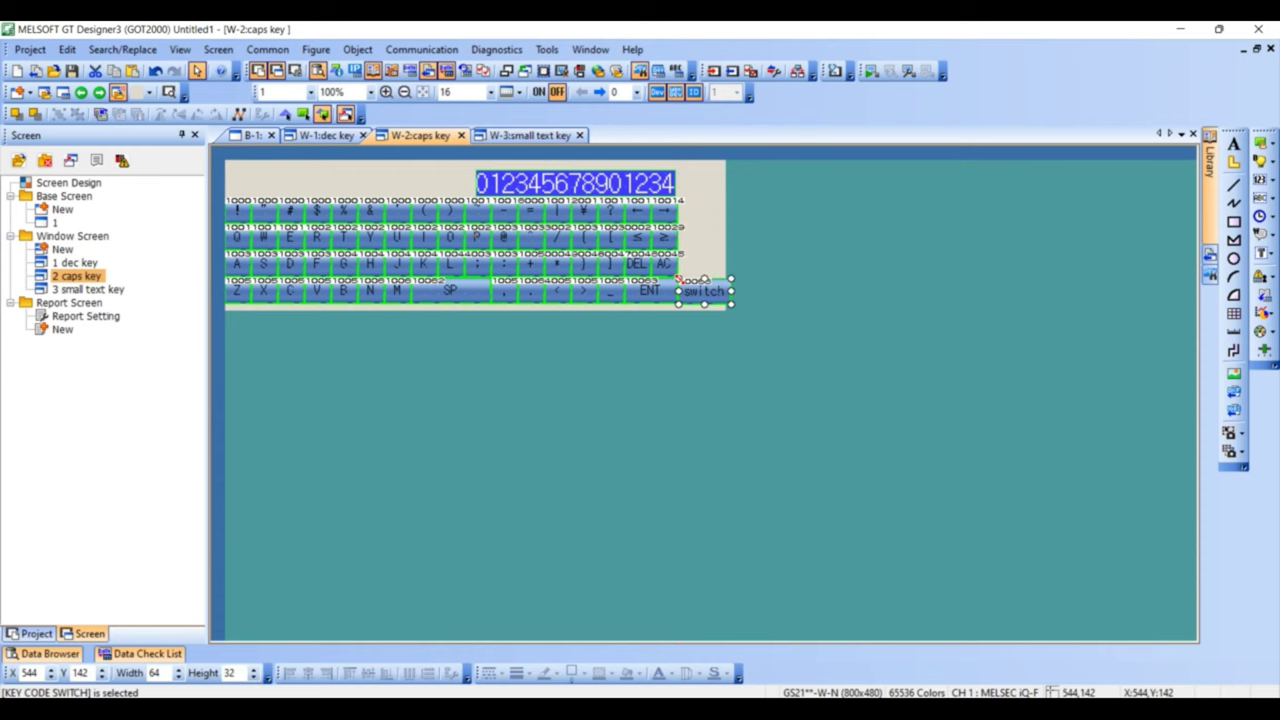
Set the caps key window's switch key action to "Switch window screens for text (to the next)"
{"action": "double_click", "coordinate": [708, 290]}
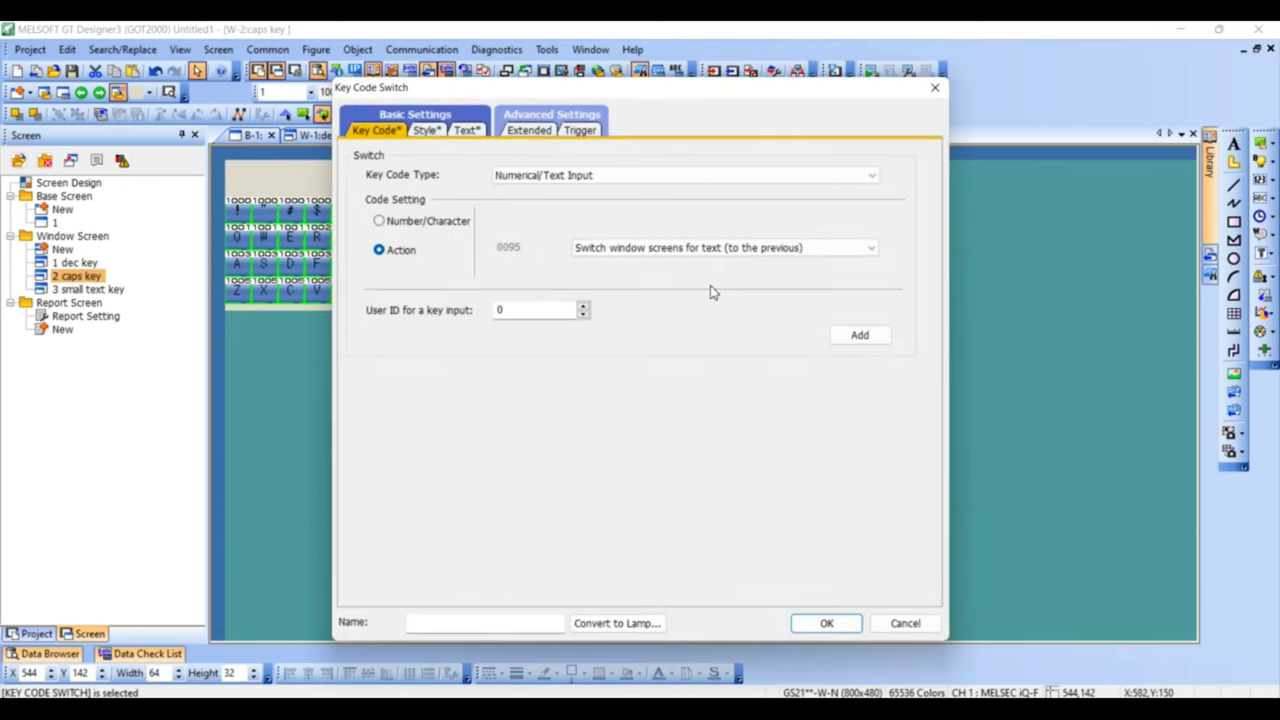
{"action": "left_click", "coordinate": [670, 250]}
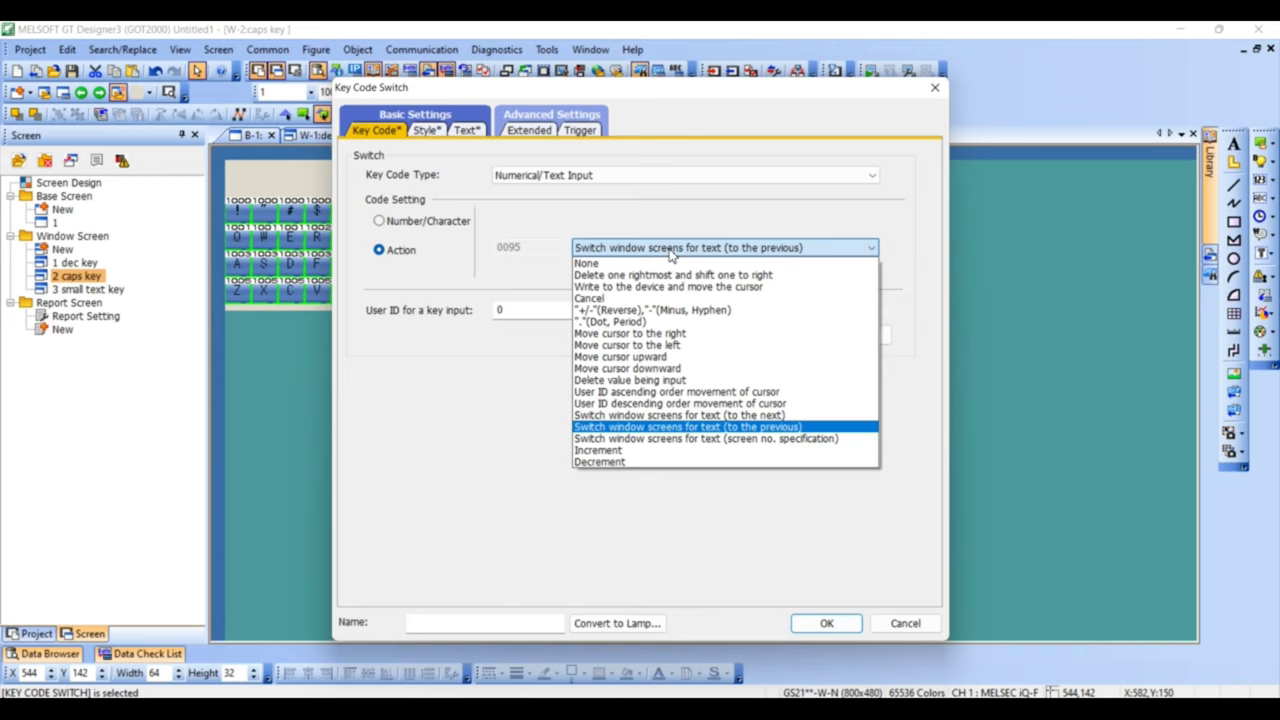
{"action": "left_click", "coordinate": [724, 416]}
{"action": "left_click", "coordinate": [830, 624]}
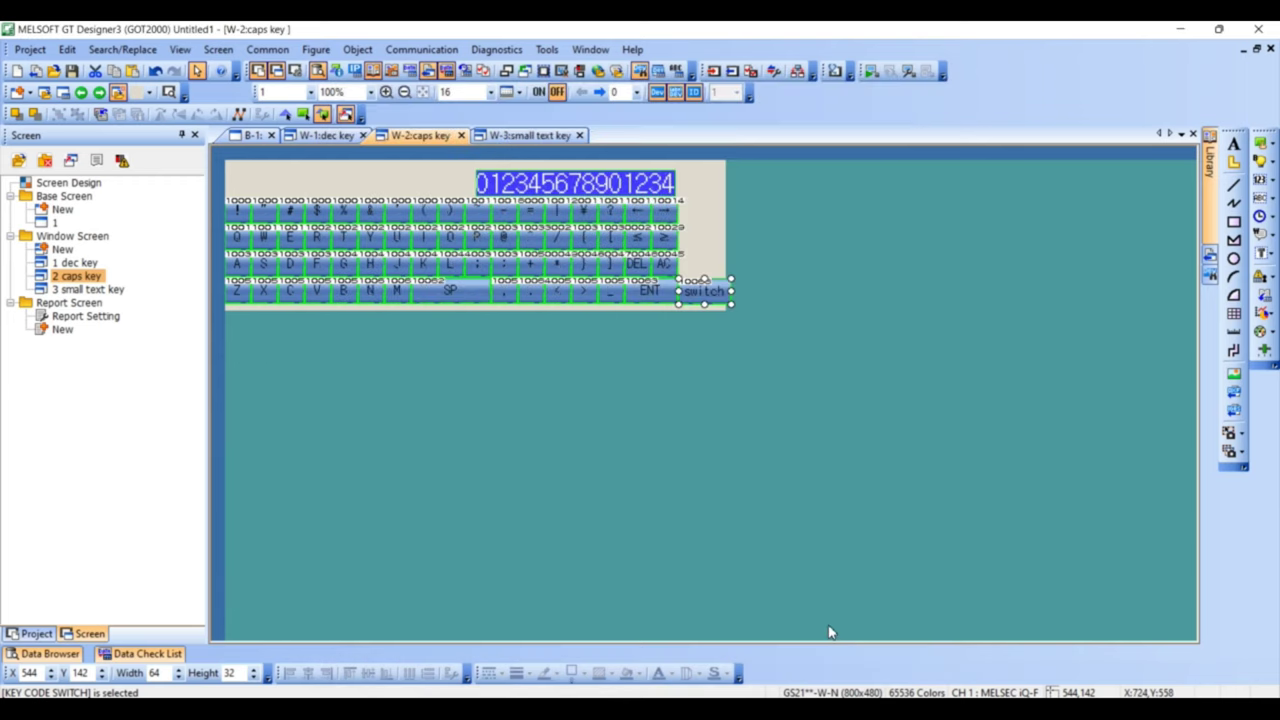
Widen the caps key window screen so that it fully encloses the switch key
{"action": "right_click", "coordinate": [722, 174]}
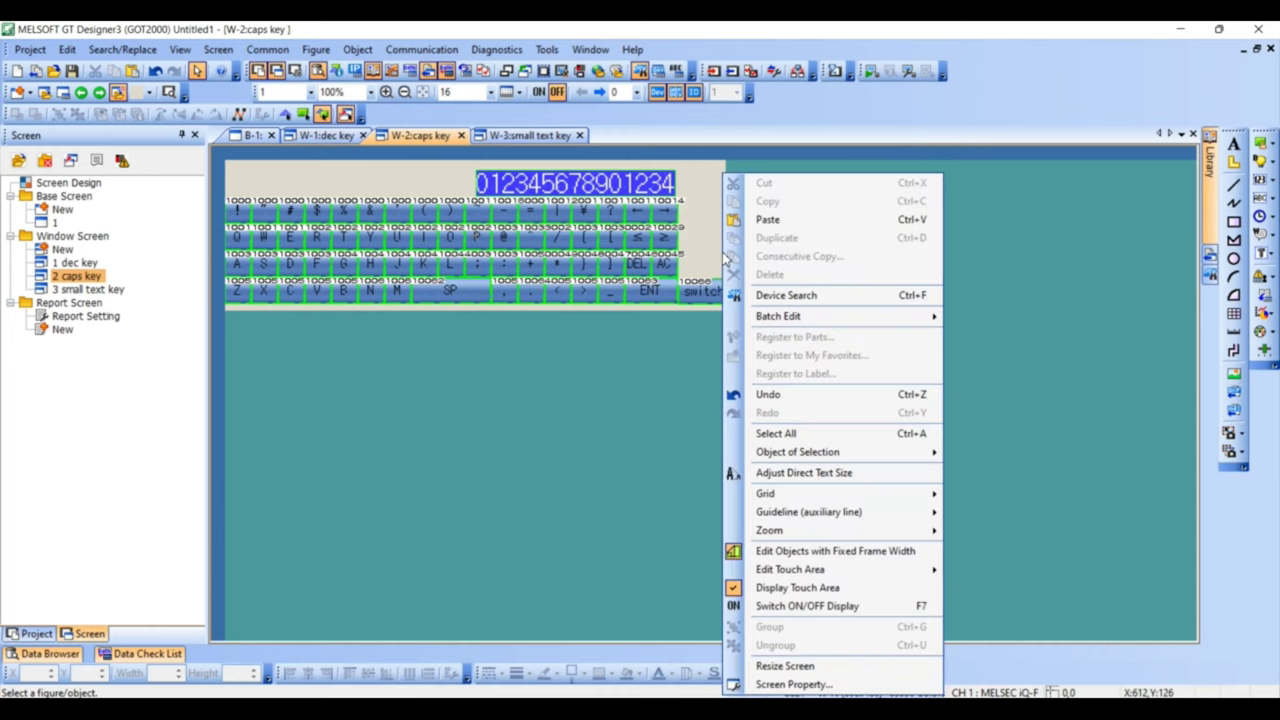
{"action": "left_click", "coordinate": [785, 666]}
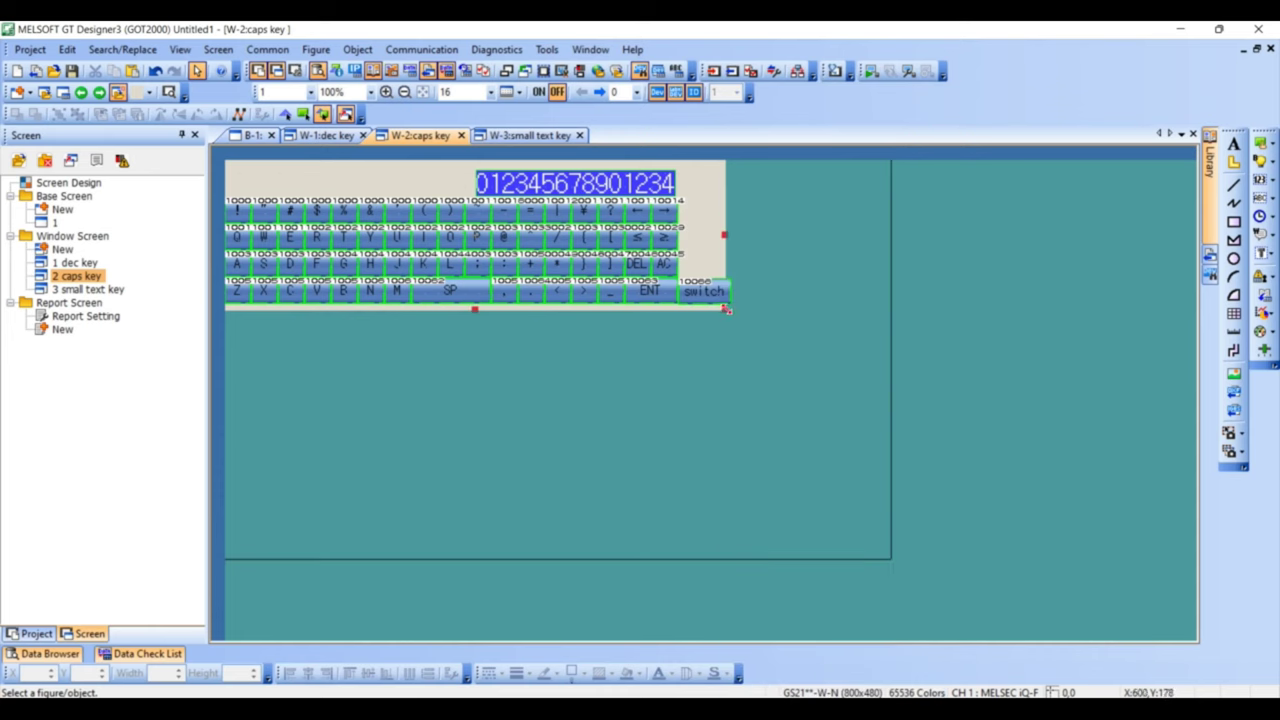
{"action": "left_click_drag", "start_coordinate": [726, 310], "coordinate": [745, 311]}
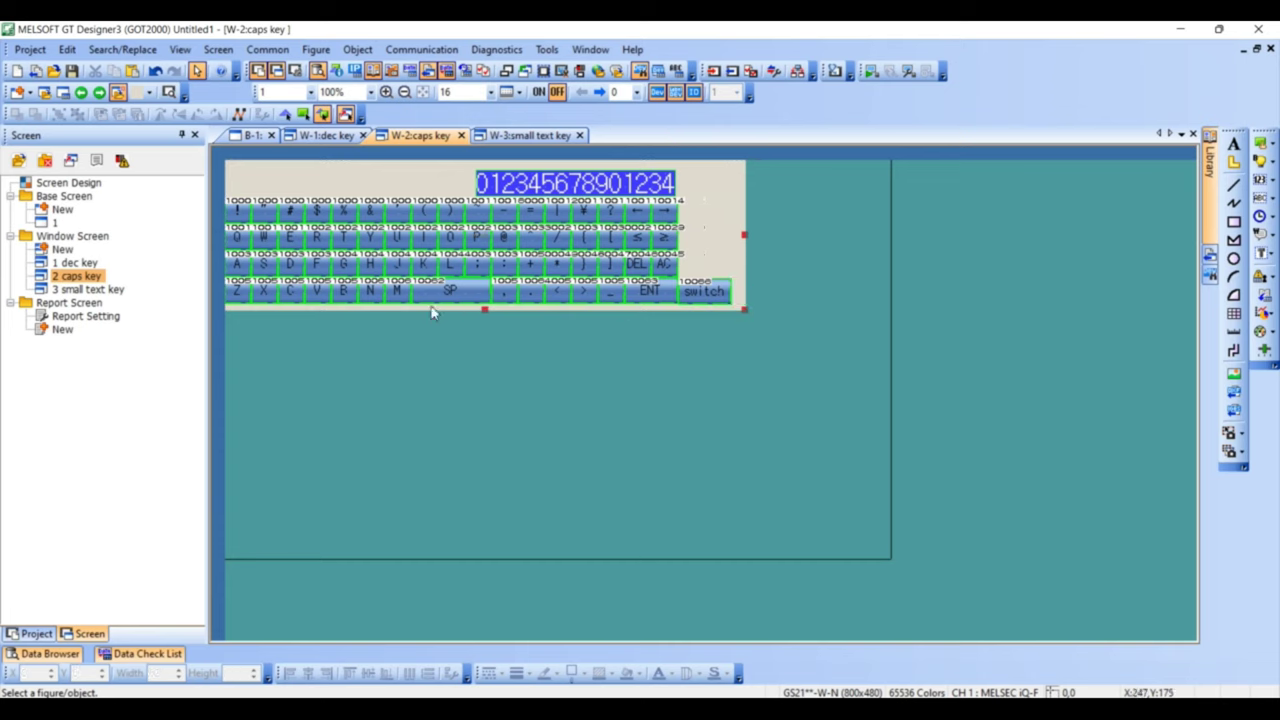
In base screen 1's properties, prioritize the screen setting with user-created key windows and make the DEC key window user-created
{"action": "double_click", "coordinate": [56, 222]}
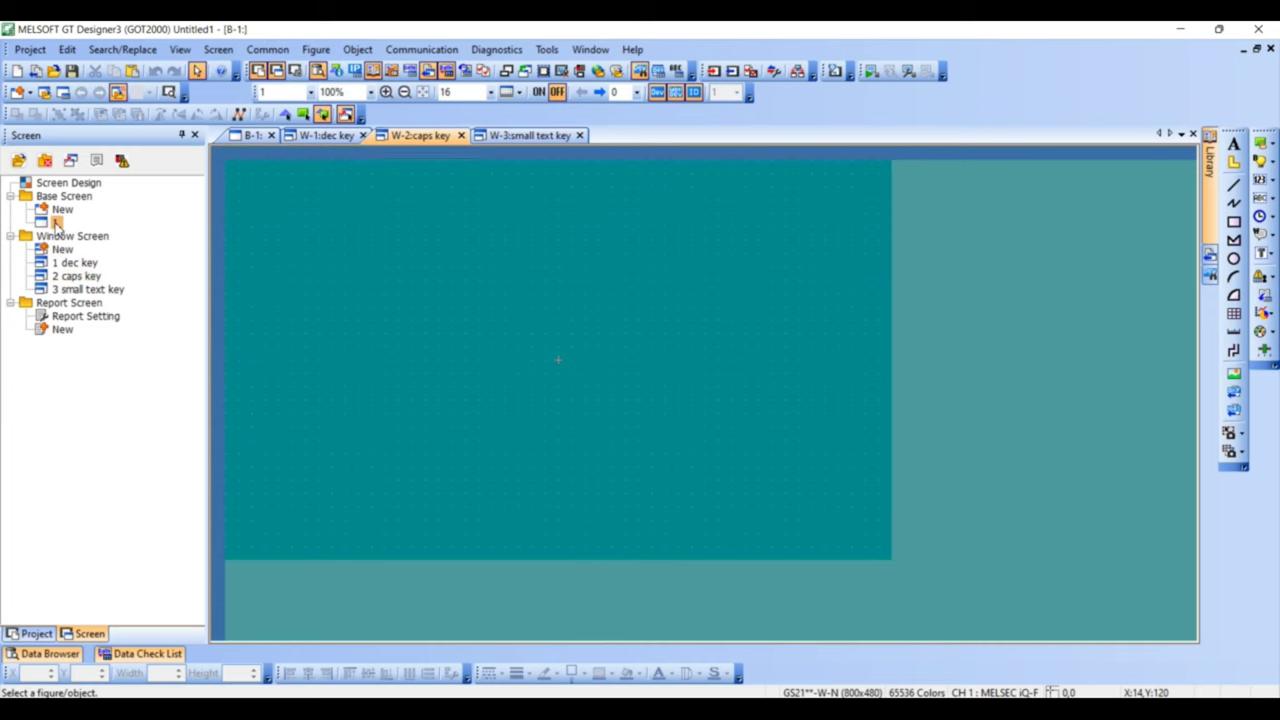
{"action": "right_click", "coordinate": [332, 237]}
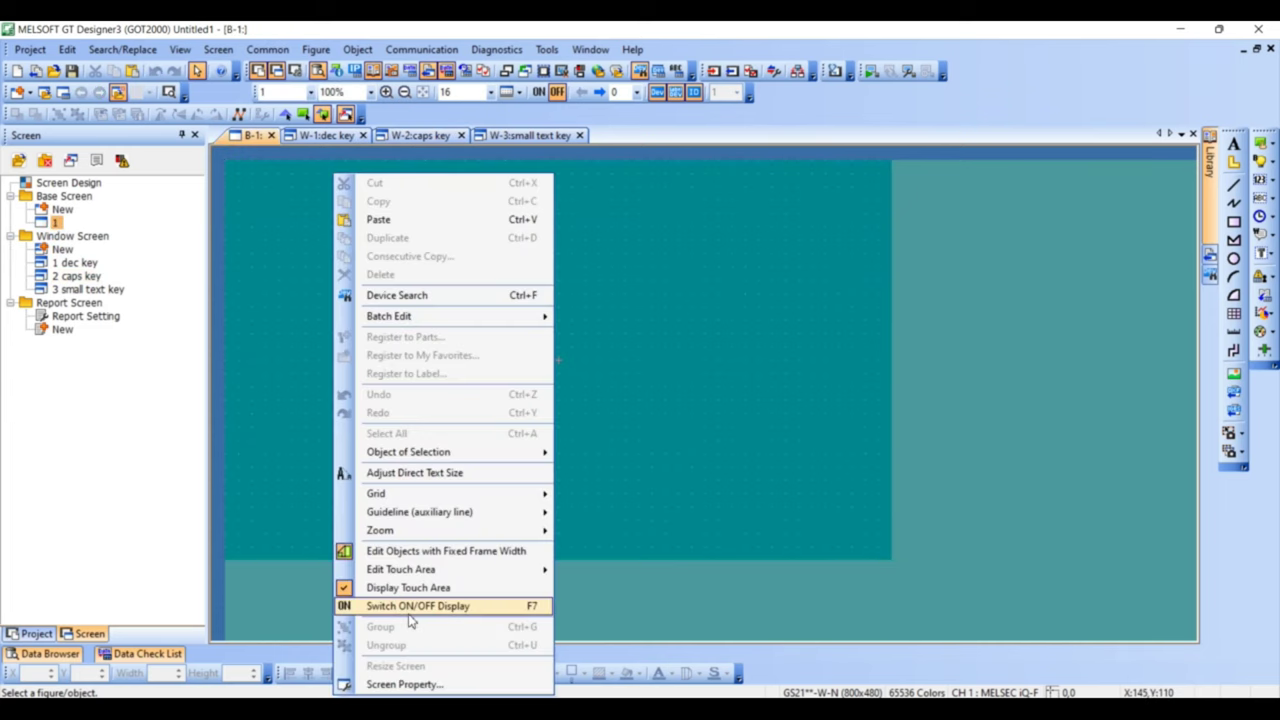
{"action": "left_click", "coordinate": [412, 684]}
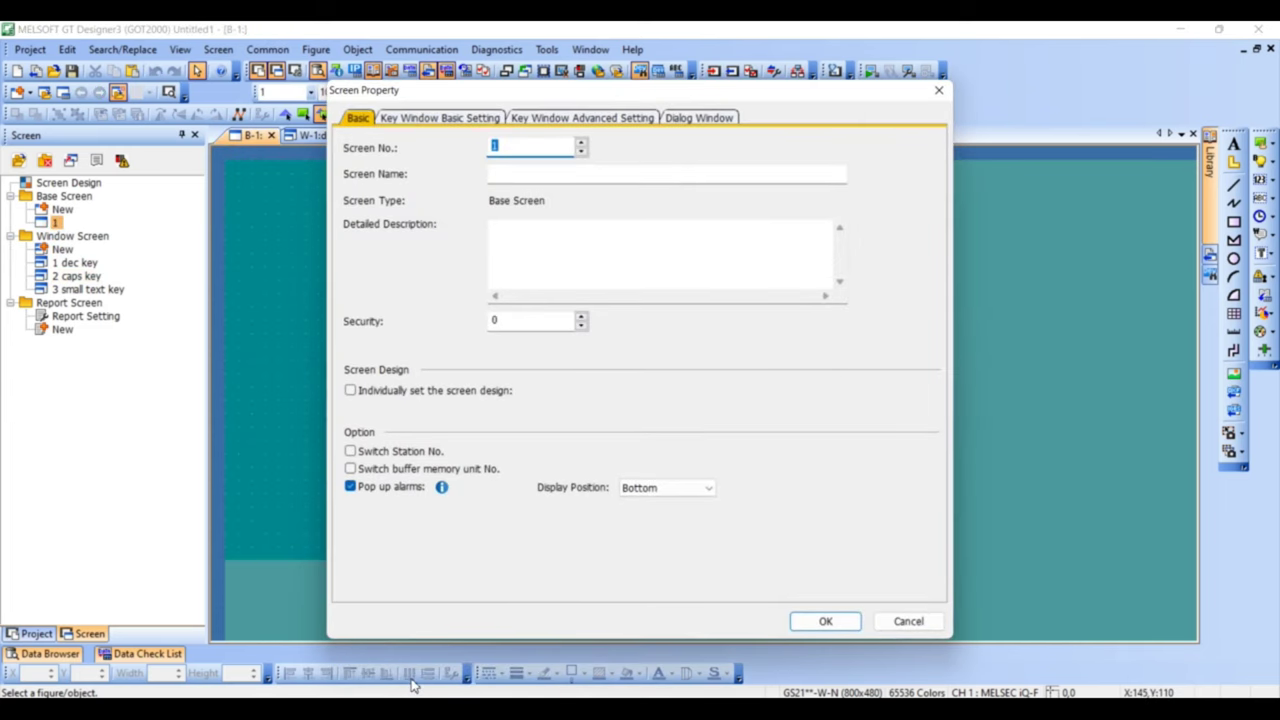
{"action": "left_click", "coordinate": [450, 120]}
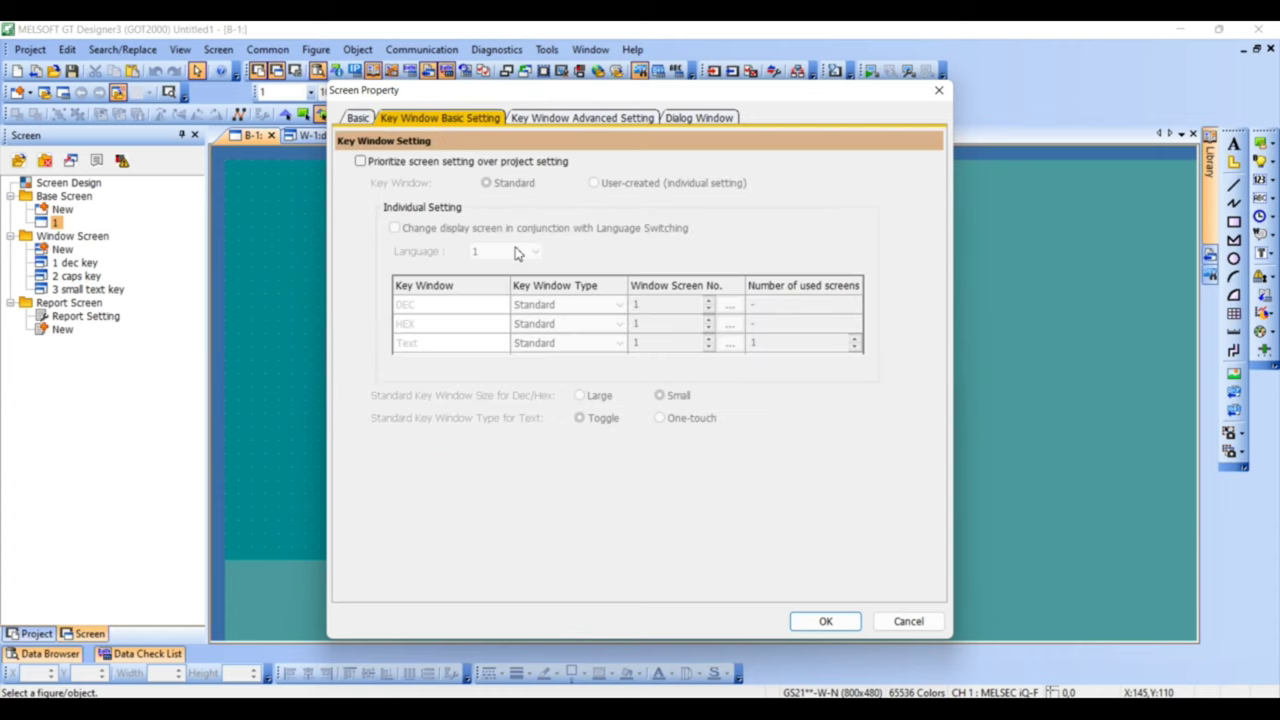
{"action": "left_click", "coordinate": [445, 161]}
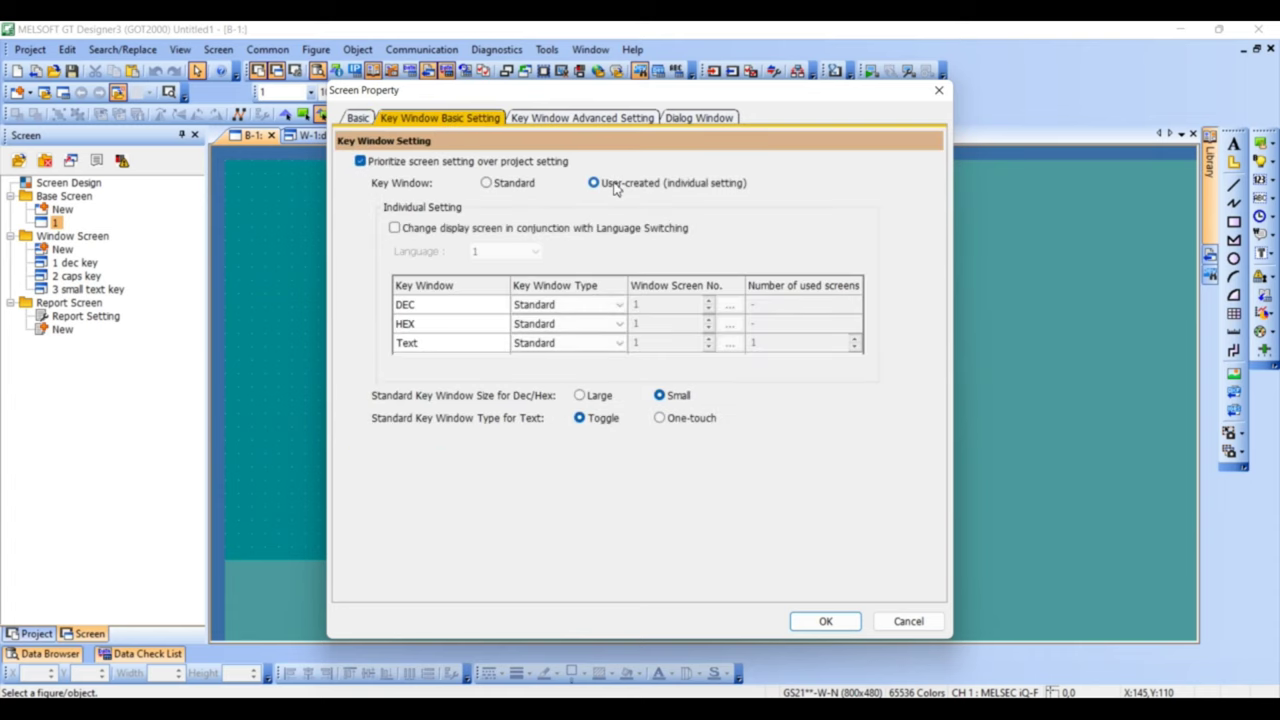
{"action": "left_click", "coordinate": [606, 310]}
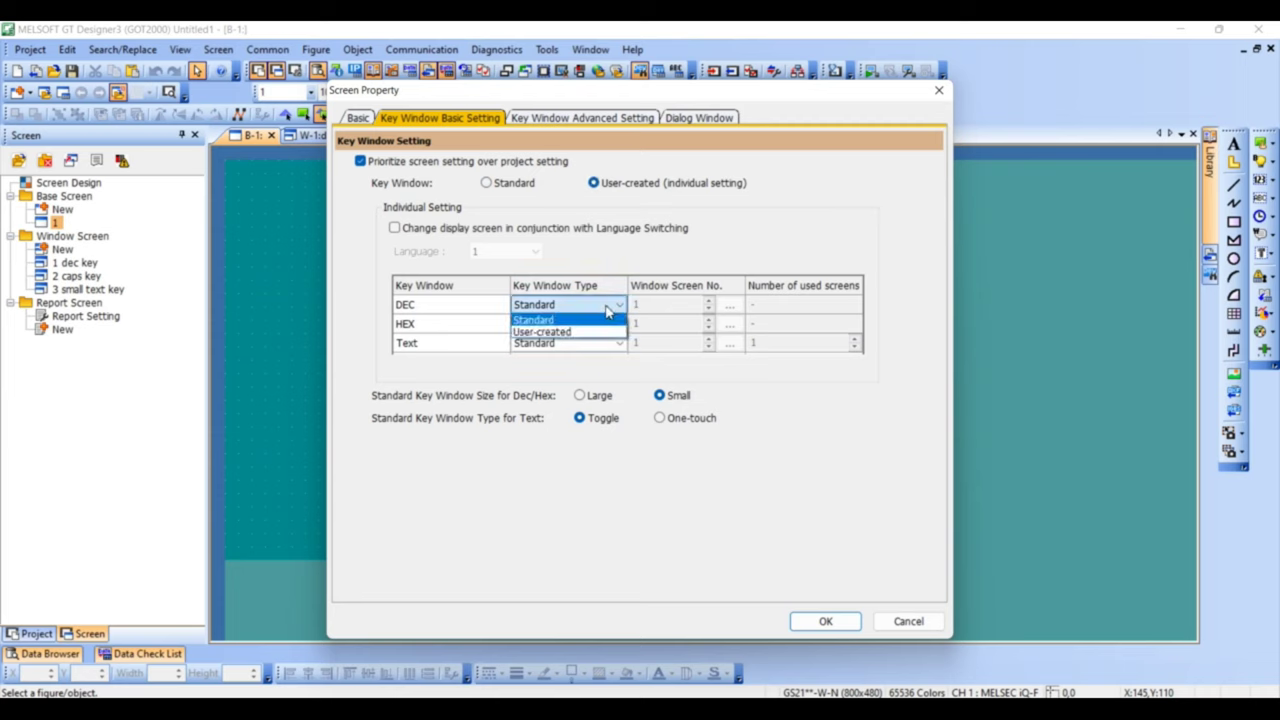
{"action": "left_click", "coordinate": [570, 331]}
Make the Text key window user-created with window screen number 2 and 2 used screens, and apply the screen properties
{"action": "left_click", "coordinate": [620, 344]}
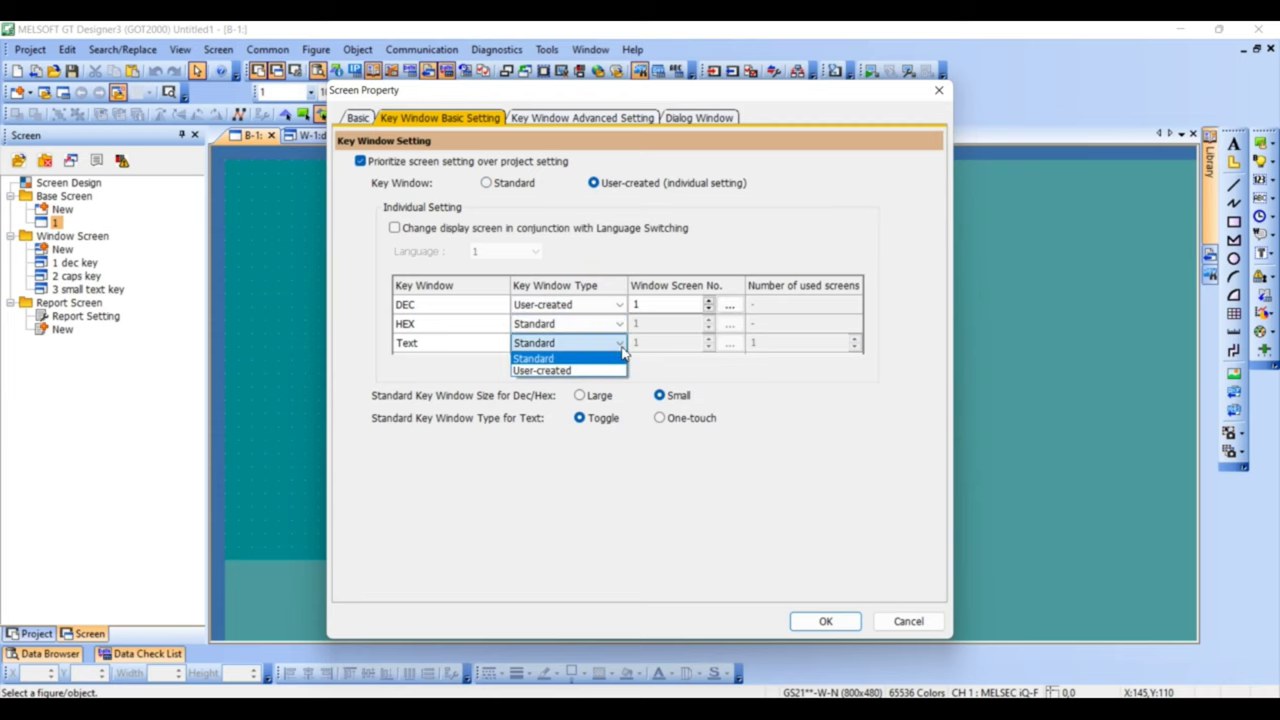
{"action": "left_click", "coordinate": [606, 371]}
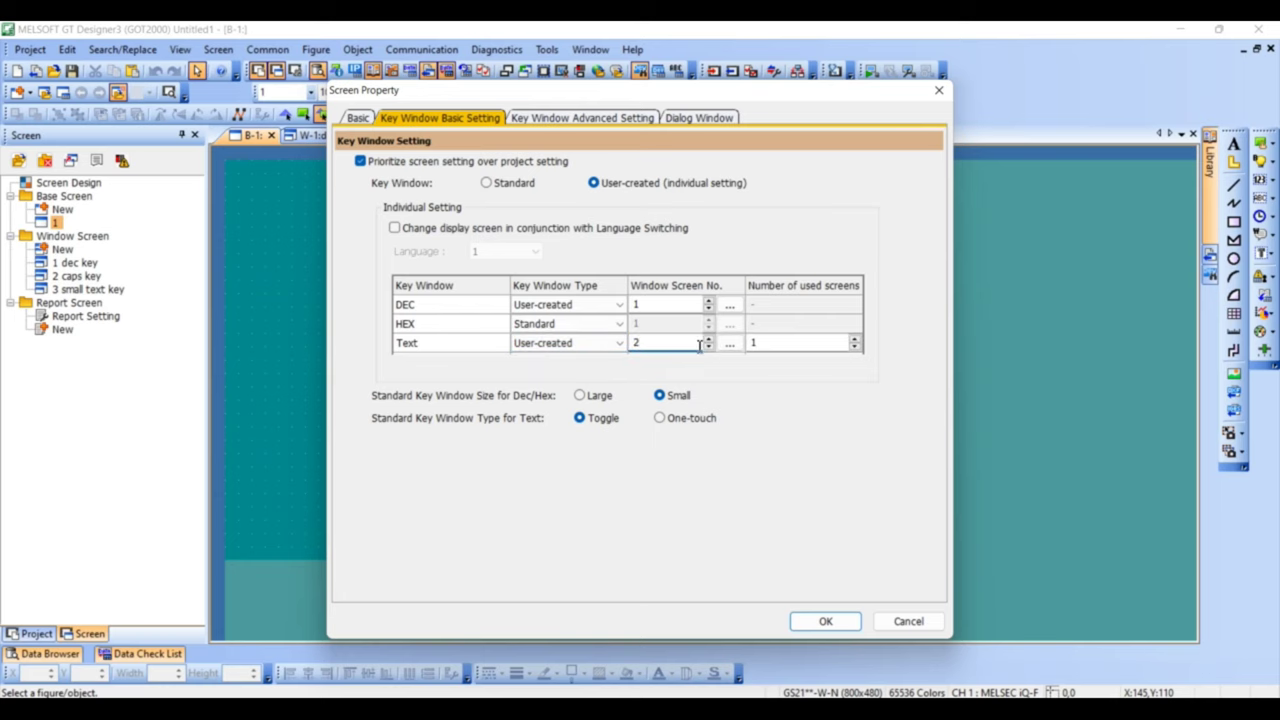
{"action": "left_click", "coordinate": [769, 343]}
{"action": "type", "text": "2"}
{"action": "left_click", "coordinate": [812, 619]}
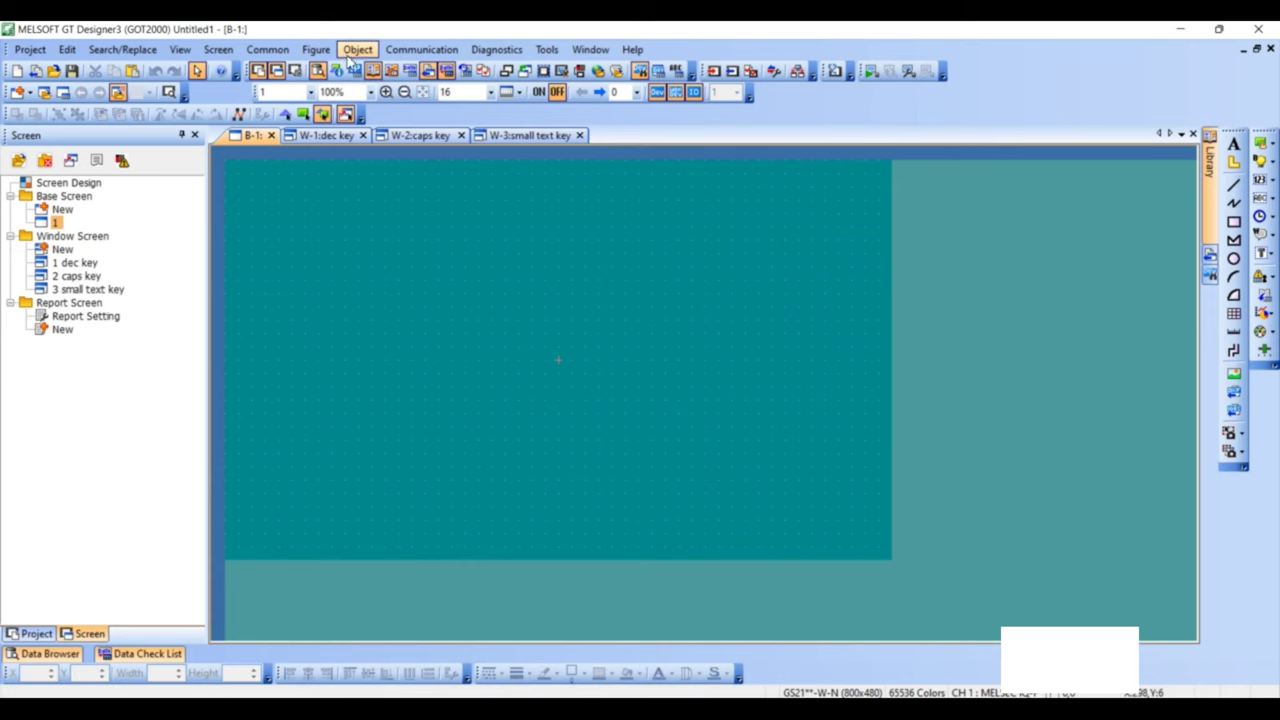
Place a numerical input about 168 wide and 48 high on base screen 1 at about X 152, Y 84
{"action": "left_click", "coordinate": [352, 50]}
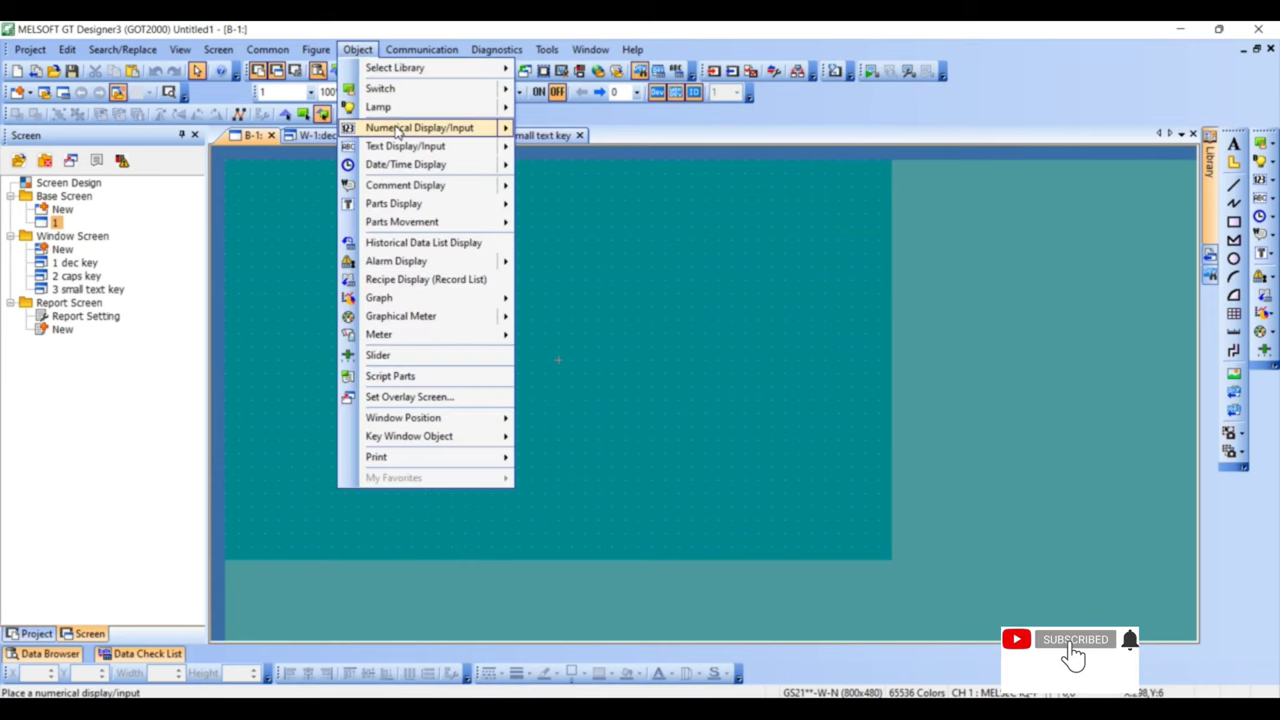
{"action": "mouse_move", "coordinate": [508, 127]}
{"action": "left_click", "coordinate": [548, 147]}
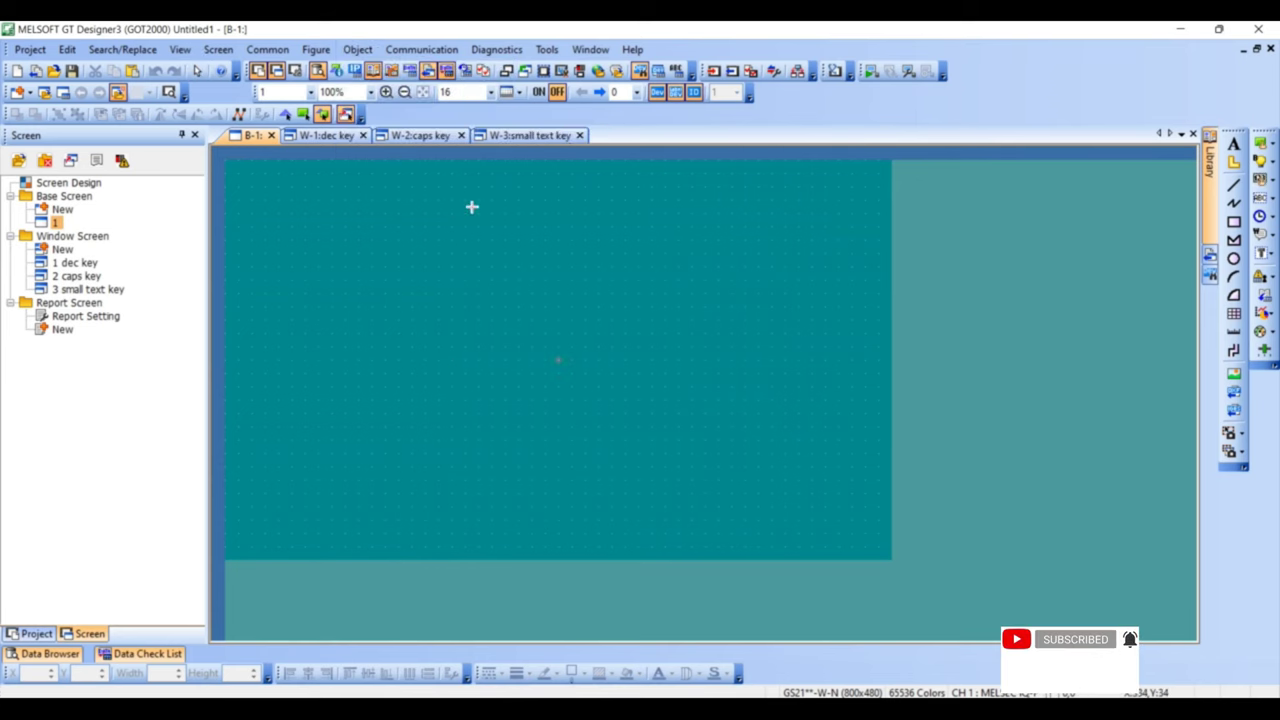
{"action": "left_click_drag", "start_coordinate": [352, 231], "coordinate": [490, 270]}
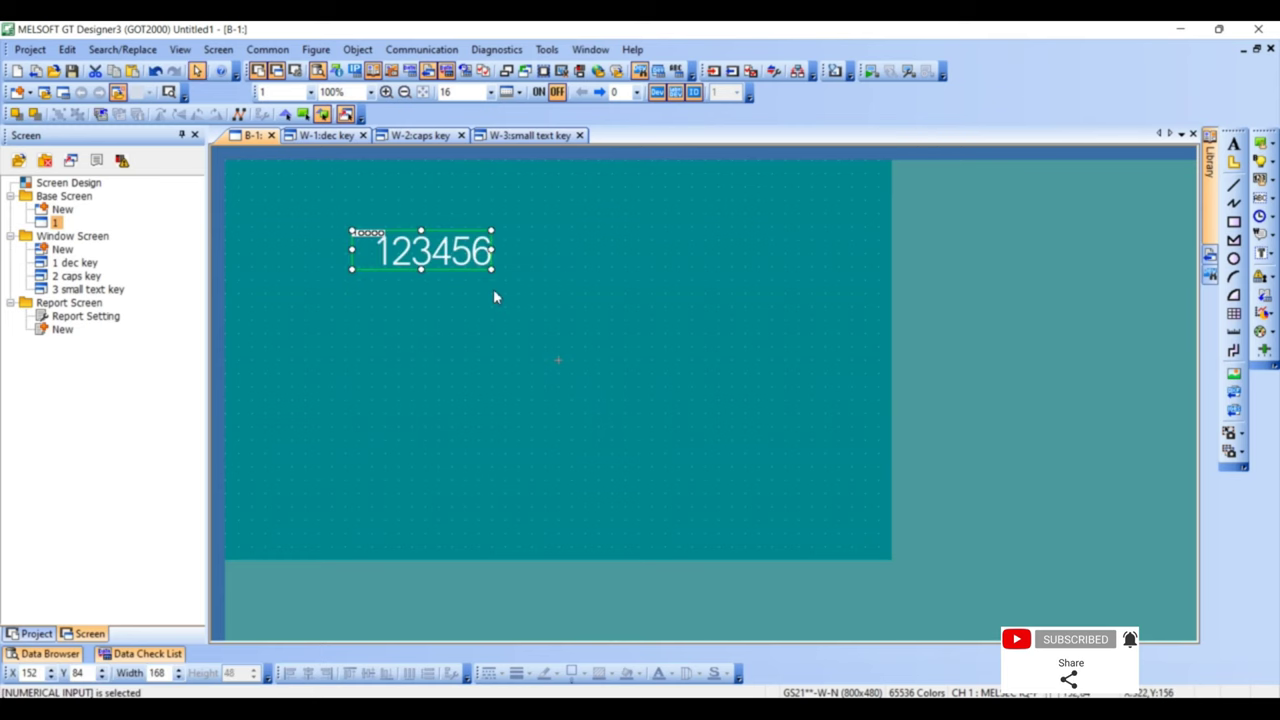
Assign device D500 to the numerical input and give it the Frame_1 shape from the 75 Frame_Fixed Width figures
{"action": "double_click", "coordinate": [462, 258]}
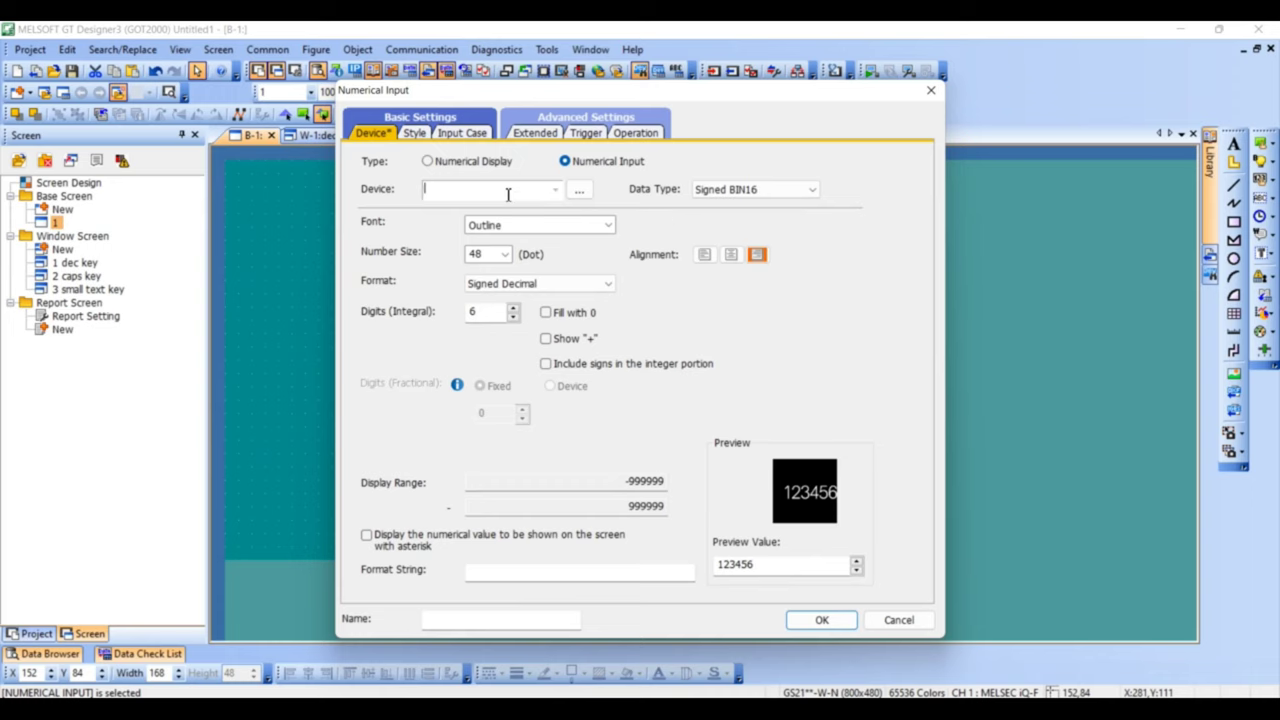
{"action": "type", "text": "d500"}
{"action": "left_click", "coordinate": [414, 133]}
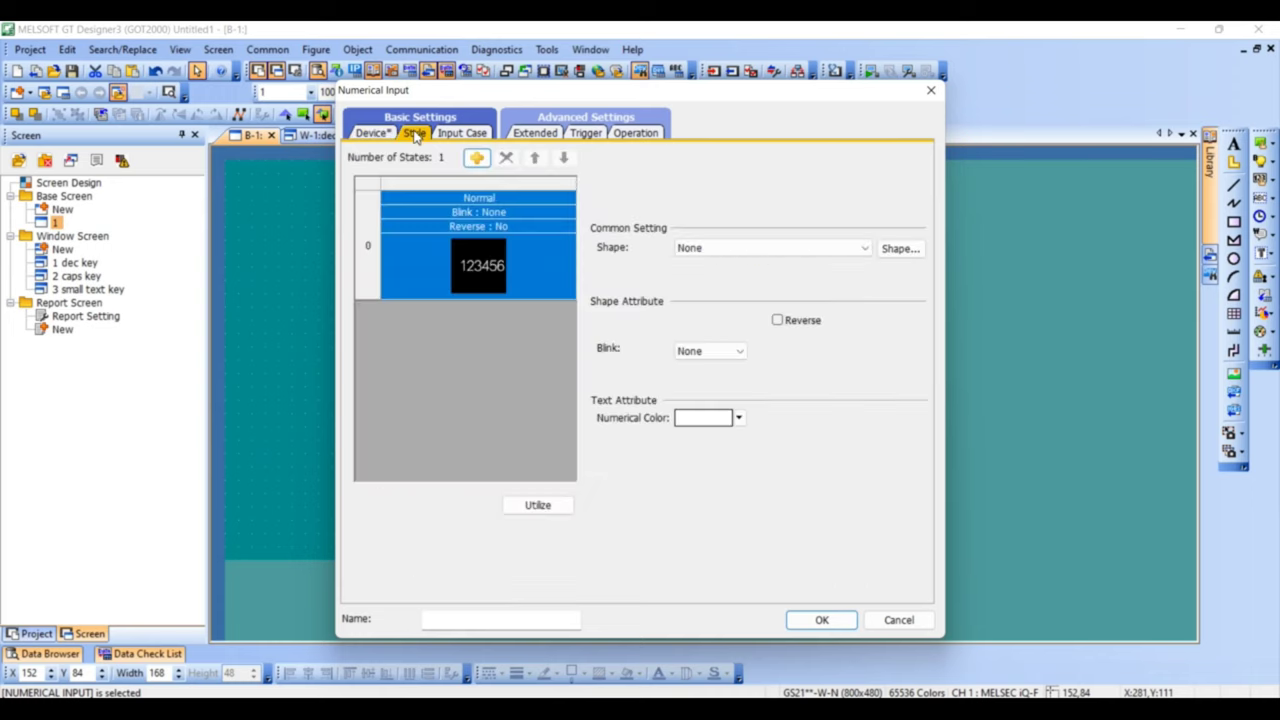
{"action": "left_click", "coordinate": [900, 249]}
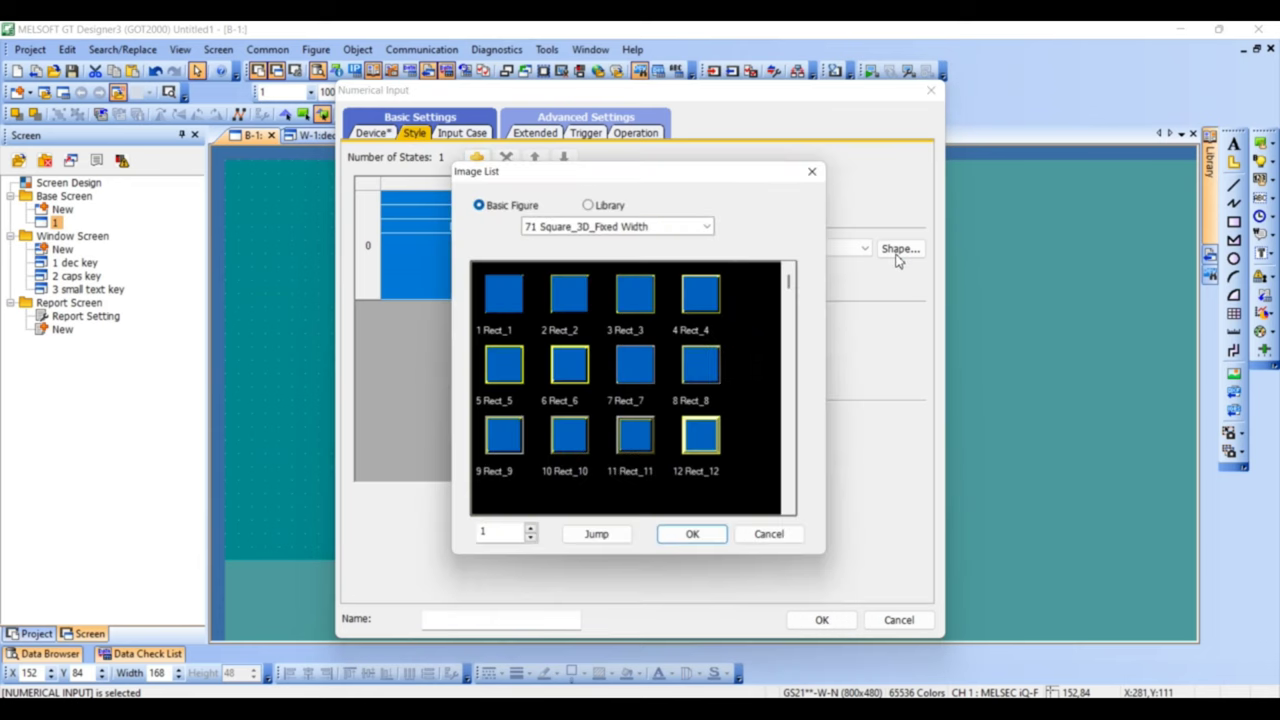
{"action": "left_click", "coordinate": [707, 226]}
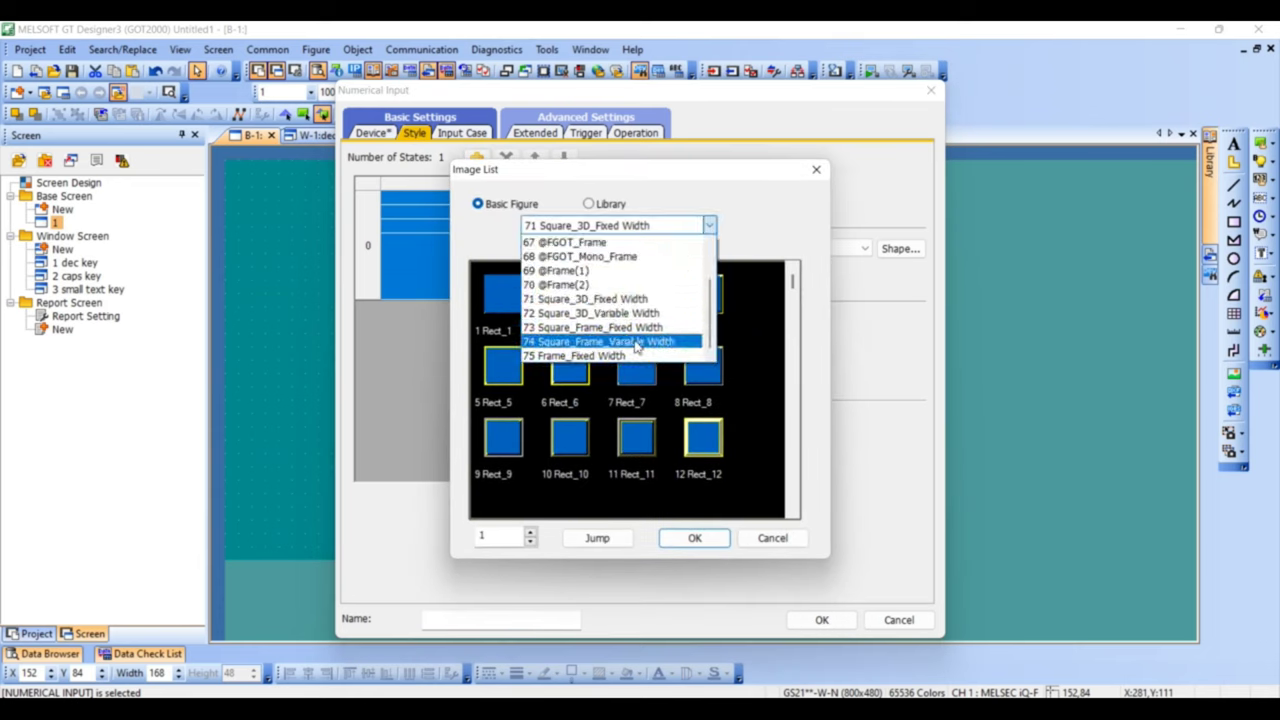
{"action": "left_click", "coordinate": [595, 358]}
{"action": "double_click", "coordinate": [527, 309]}
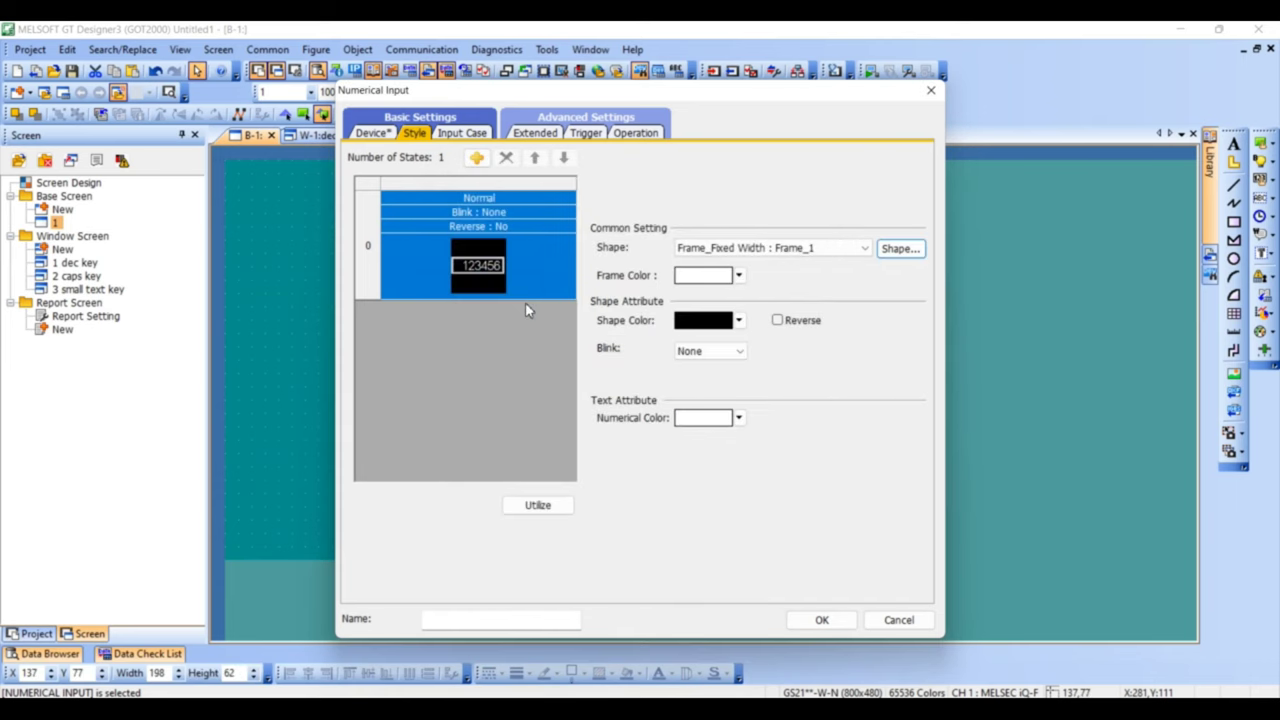
{"action": "left_click", "coordinate": [820, 619]}
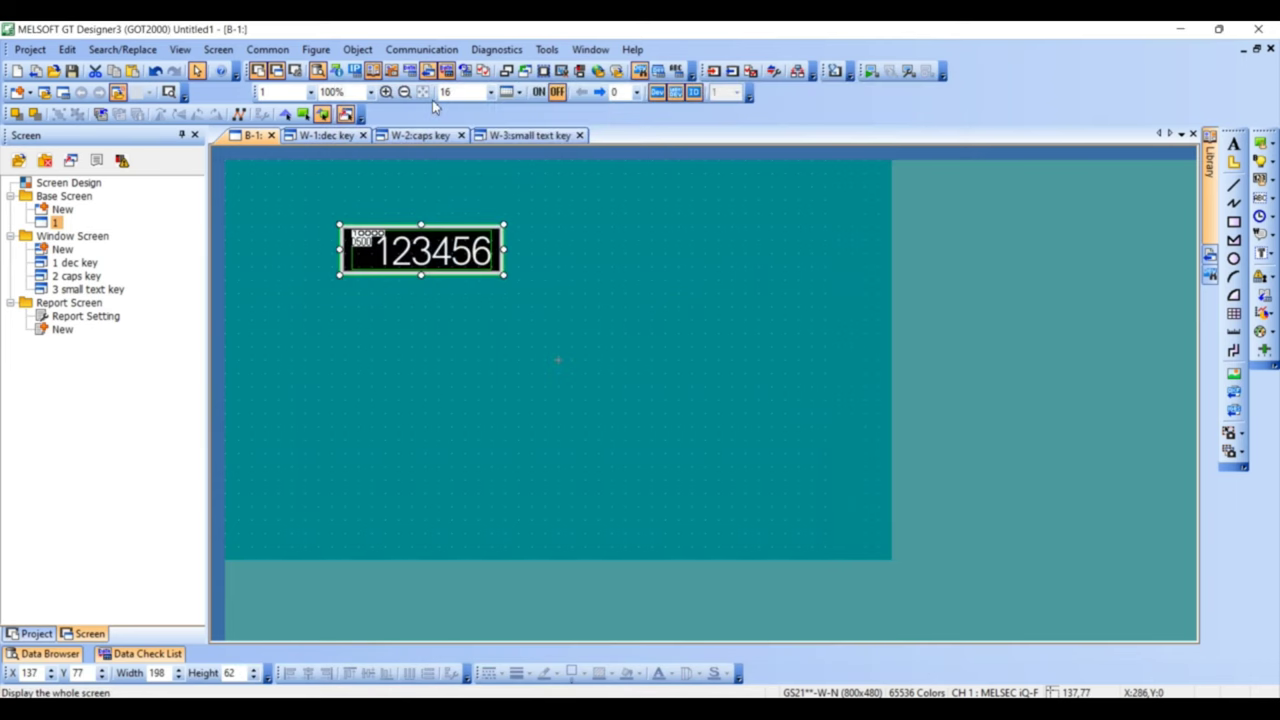
Place a text input about 204 wide and 68 high below the numerical input, at about X 96, Y 194
{"action": "left_click", "coordinate": [358, 49]}
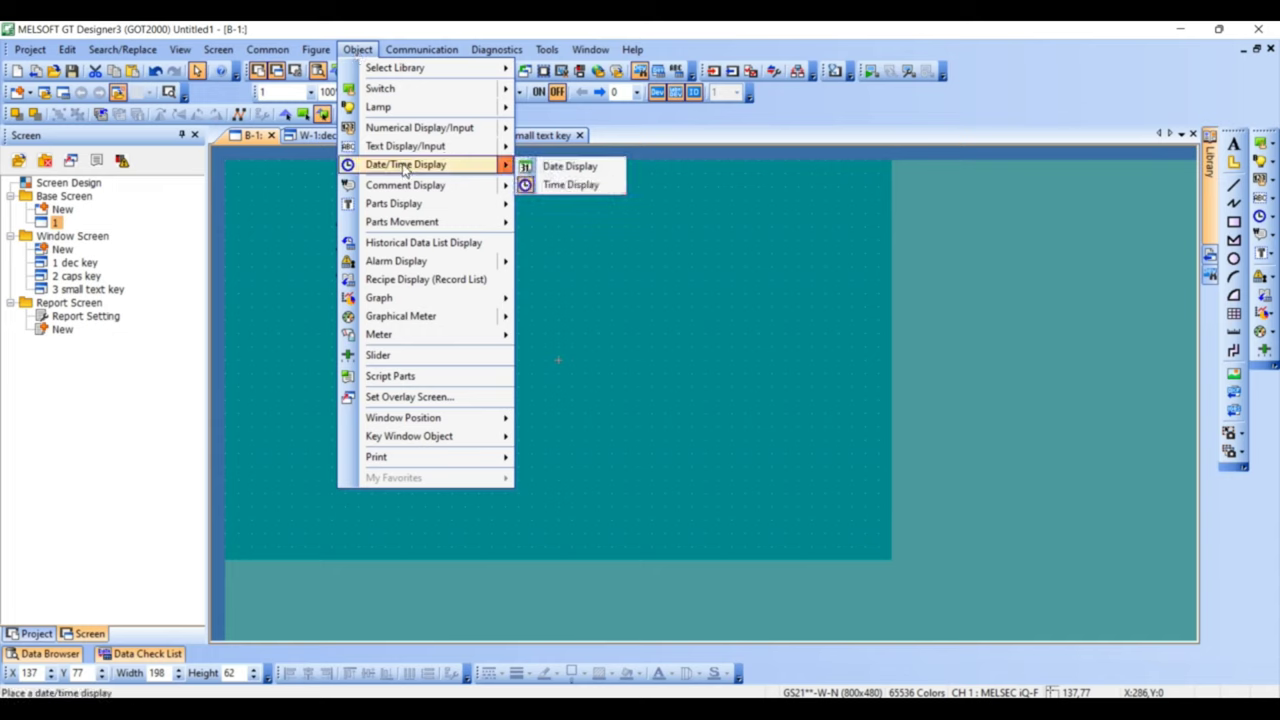
{"action": "mouse_move", "coordinate": [476, 148]}
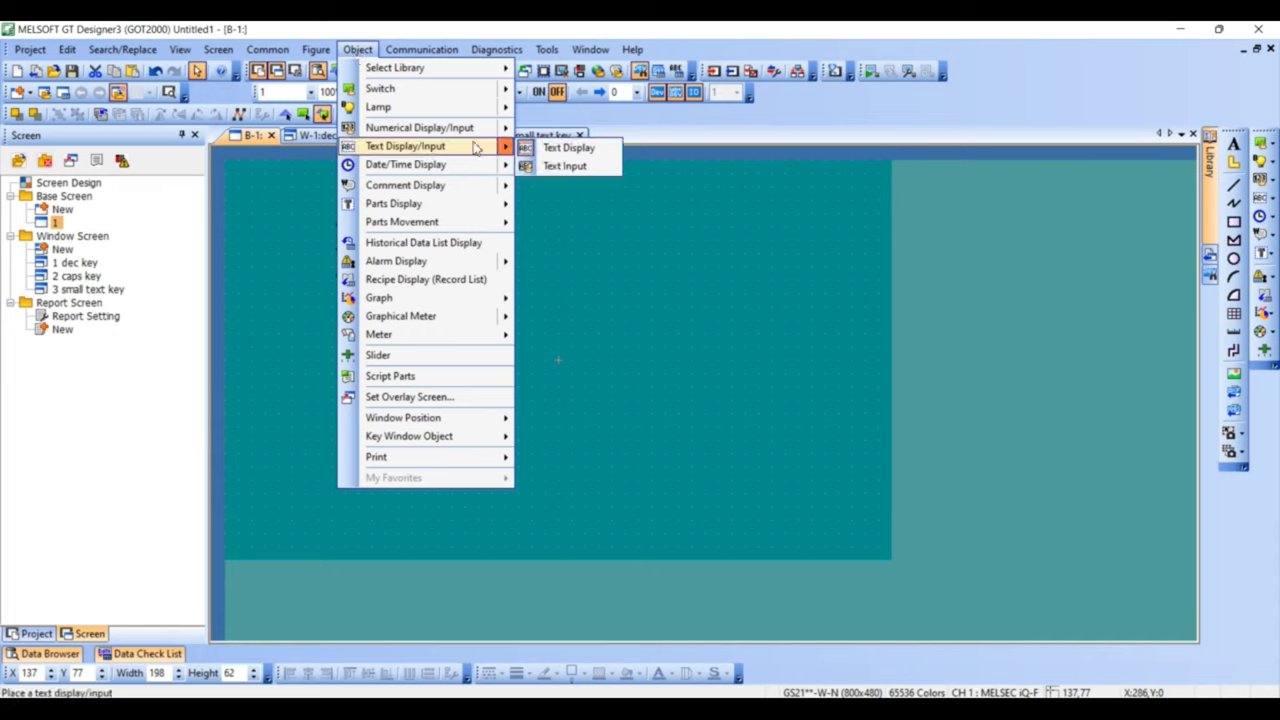
{"action": "left_click", "coordinate": [586, 167]}
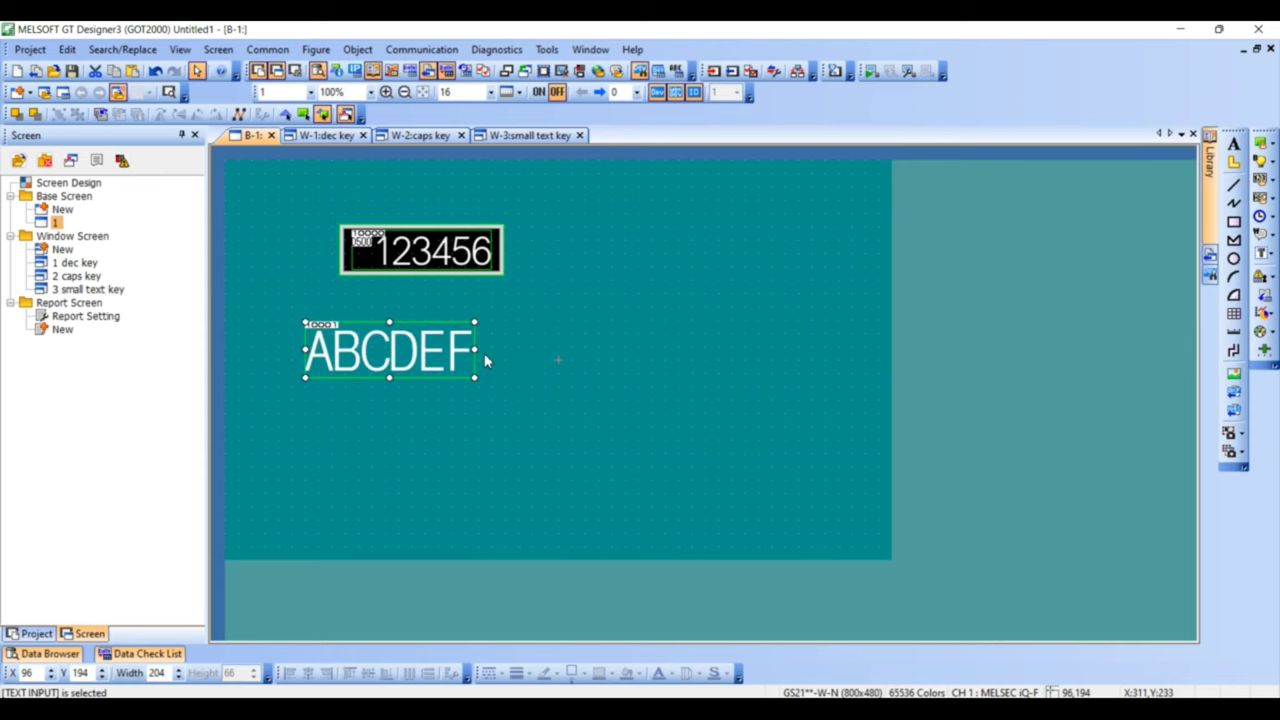
Assign device D600 to the text input and set its character code to ASCII
{"action": "double_click", "coordinate": [460, 356]}
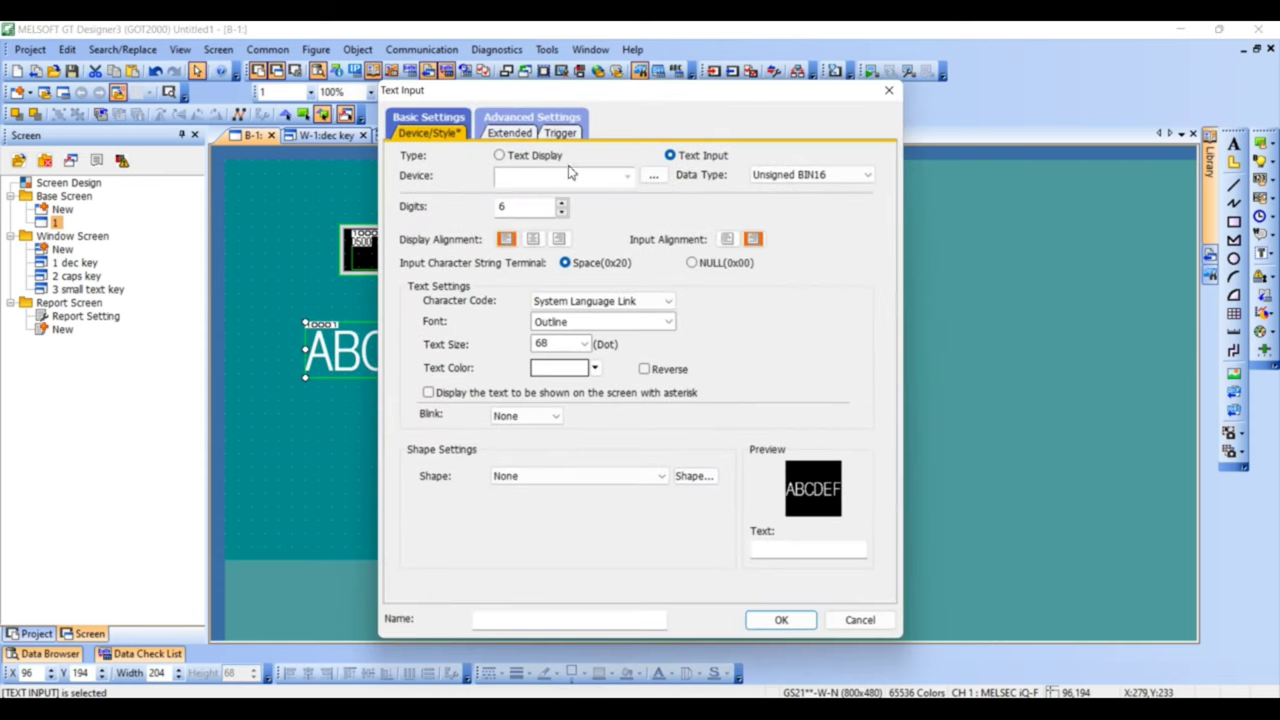
{"action": "type", "text": "d600"}
{"action": "left_click", "coordinate": [597, 299]}
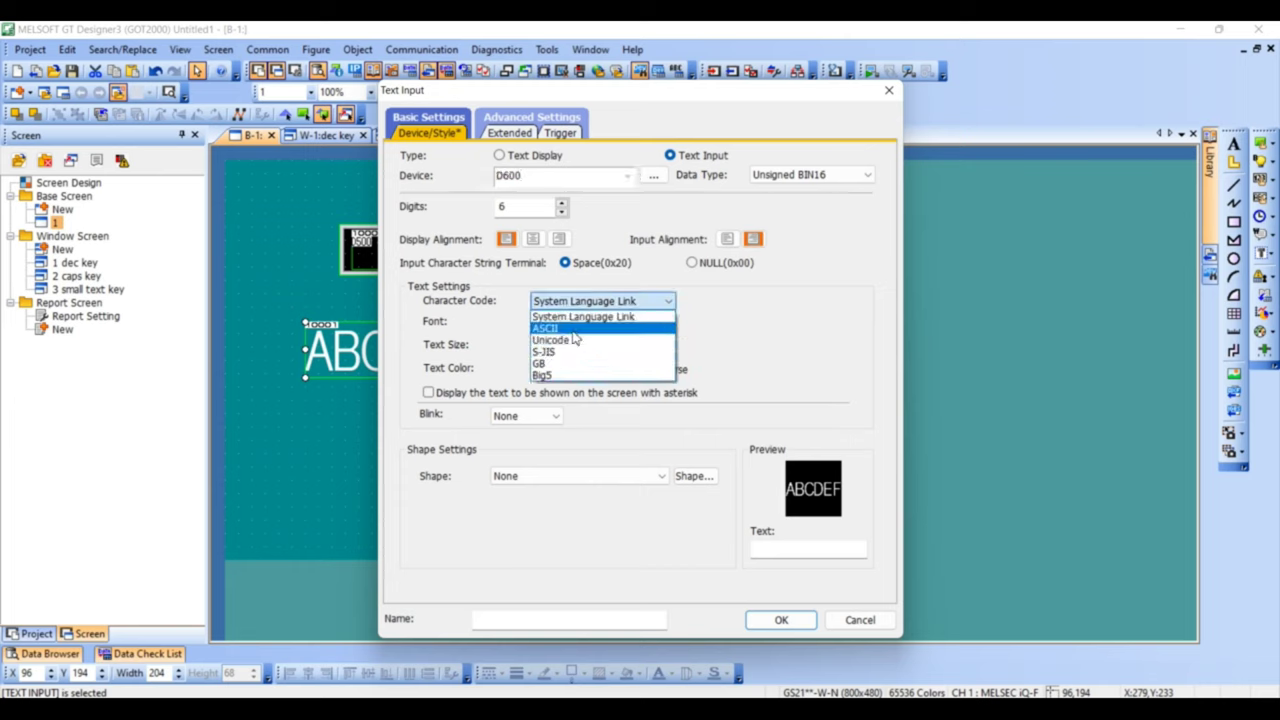
{"action": "left_click", "coordinate": [548, 328]}
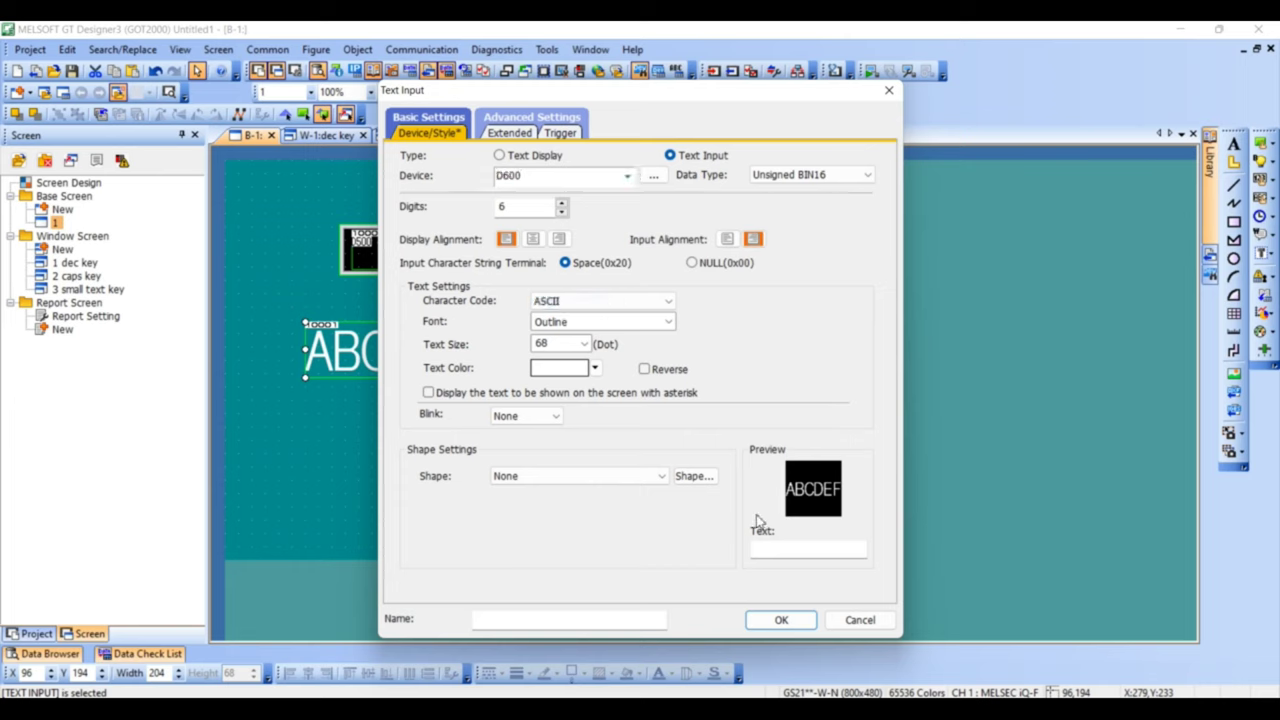
Give the text input the Frame_1 shape from 75 Frame_Fixed Width, set its digits to 15 and apply the settings
{"action": "left_click", "coordinate": [694, 476]}
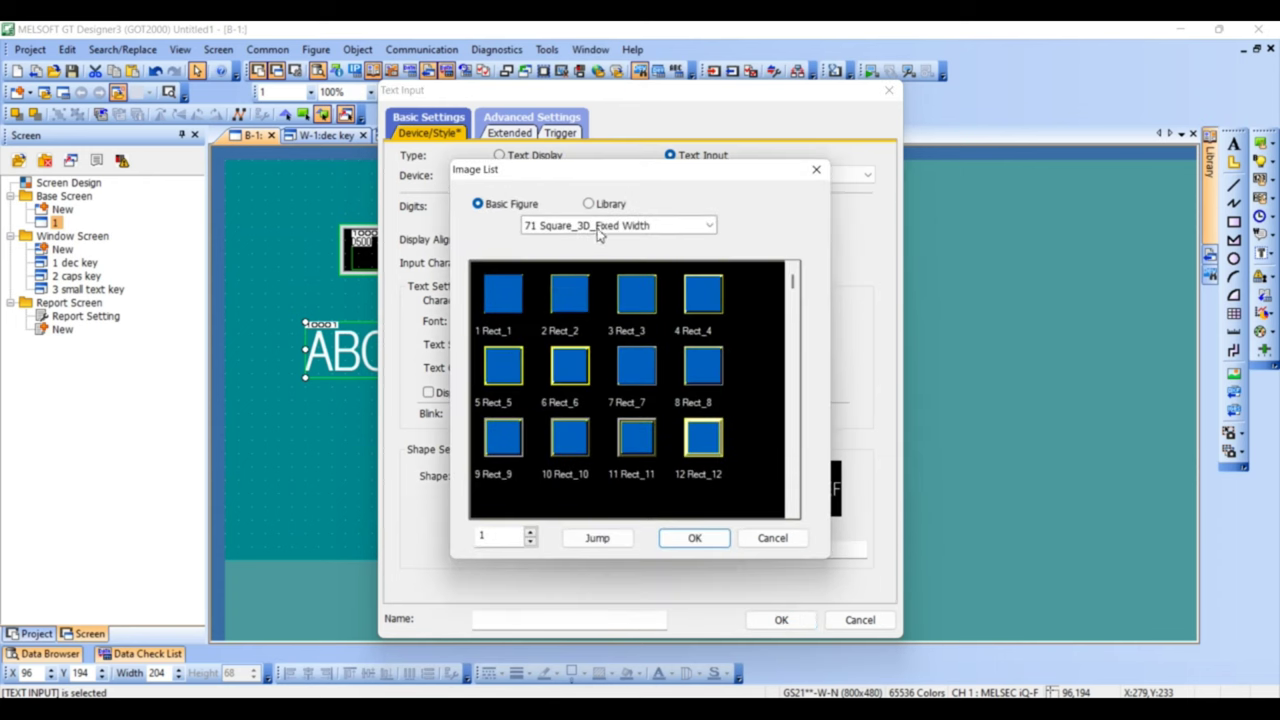
{"action": "left_click", "coordinate": [600, 226]}
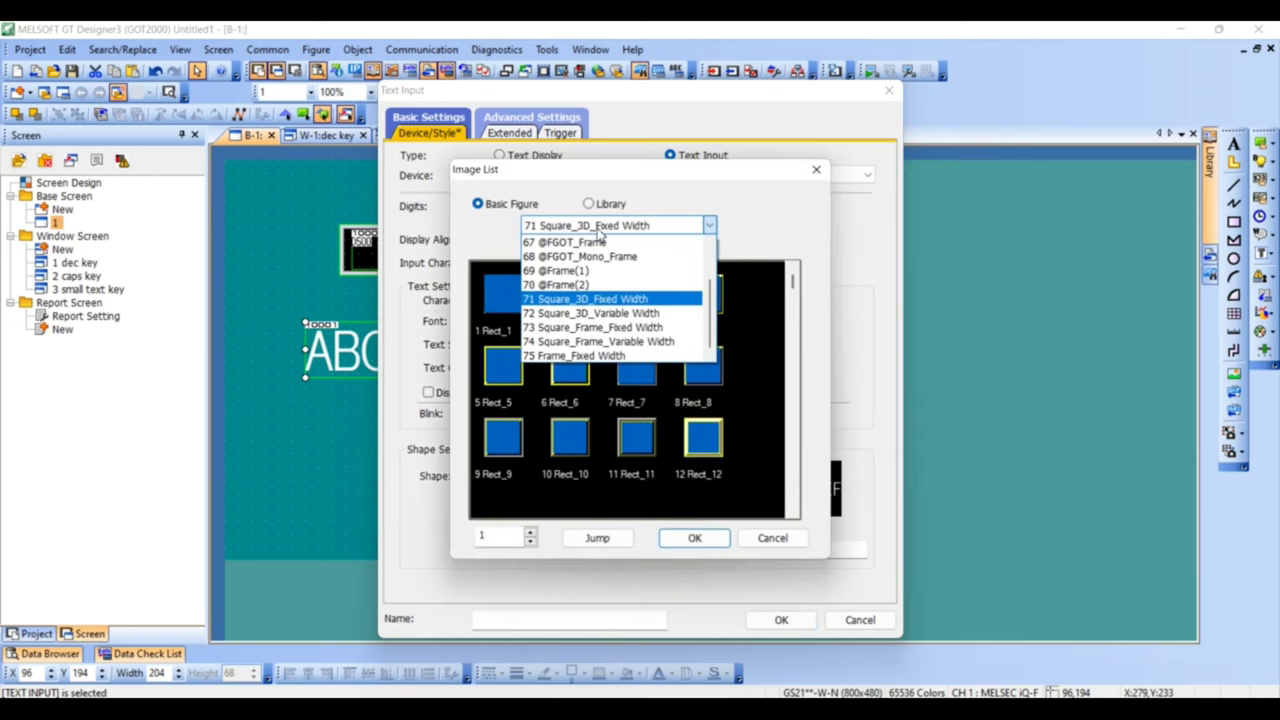
{"action": "left_click", "coordinate": [598, 357]}
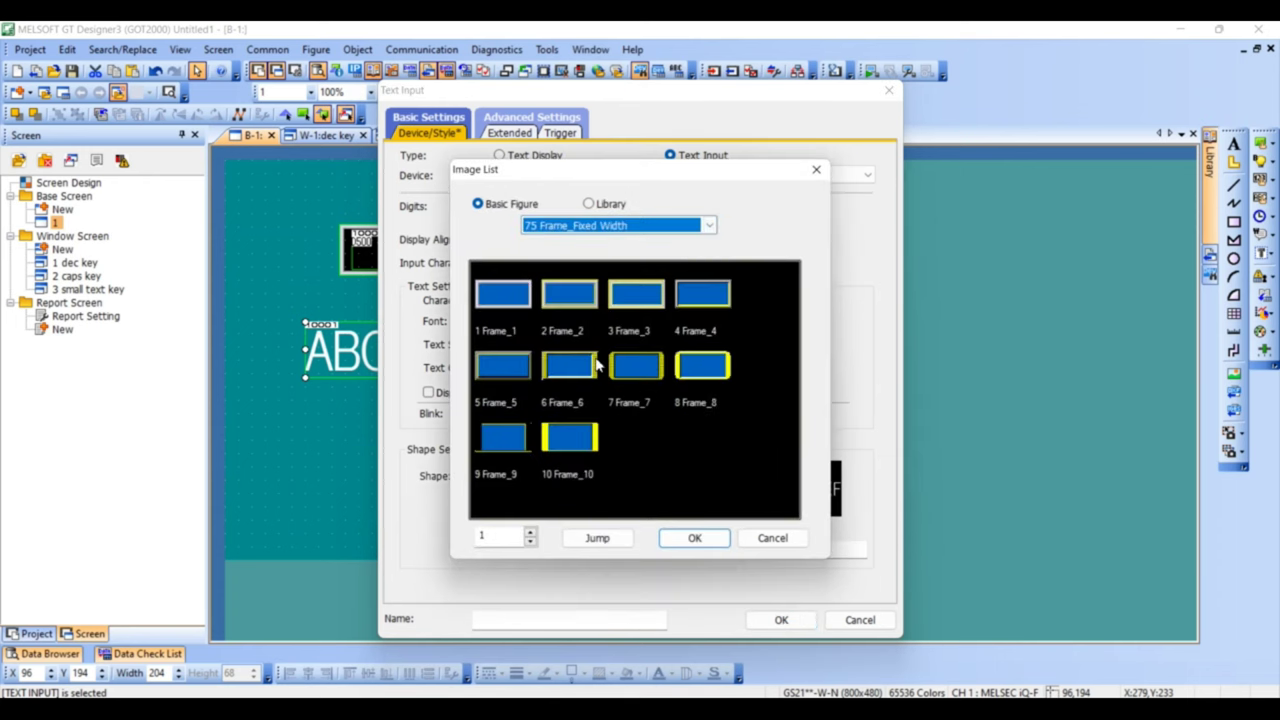
{"action": "double_click", "coordinate": [505, 307]}
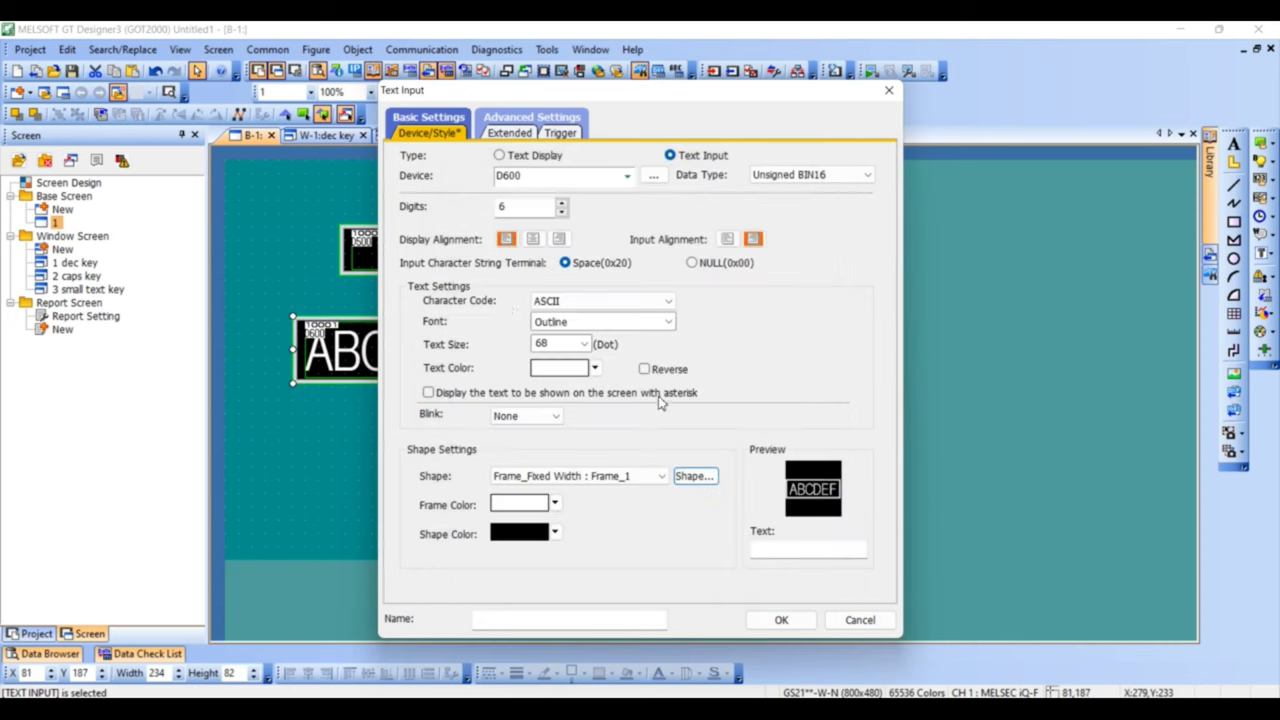
{"action": "double_click", "coordinate": [530, 208]}
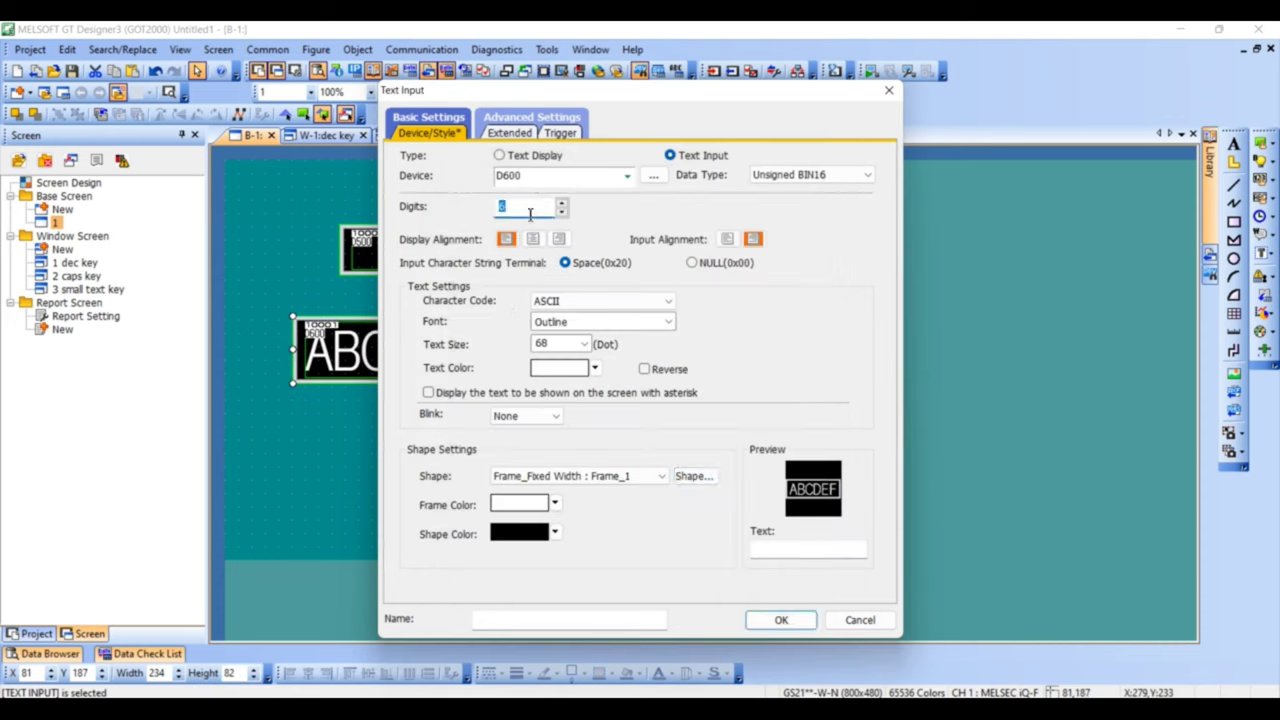
{"action": "left_click", "coordinate": [778, 617]}
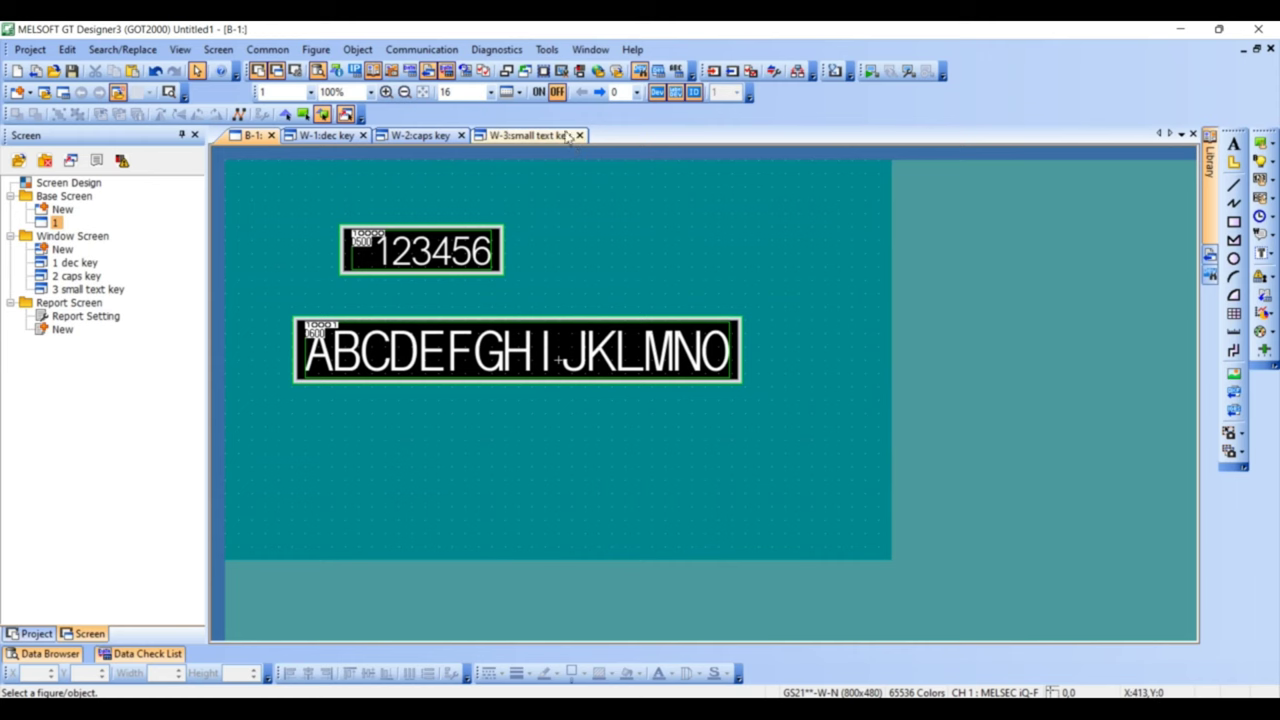
Start the simulation of the project in GT Simulator3
{"action": "left_click", "coordinate": [546, 49]}
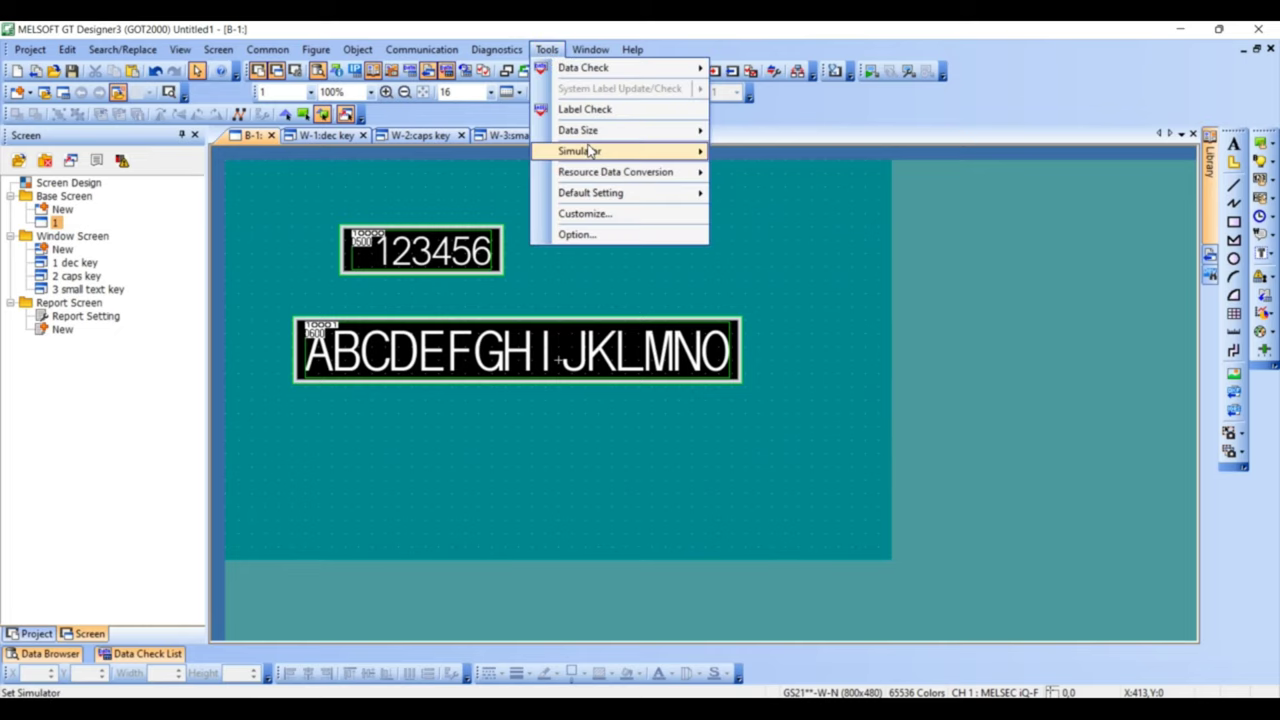
{"action": "mouse_move", "coordinate": [592, 151]}
{"action": "left_click", "coordinate": [757, 153]}
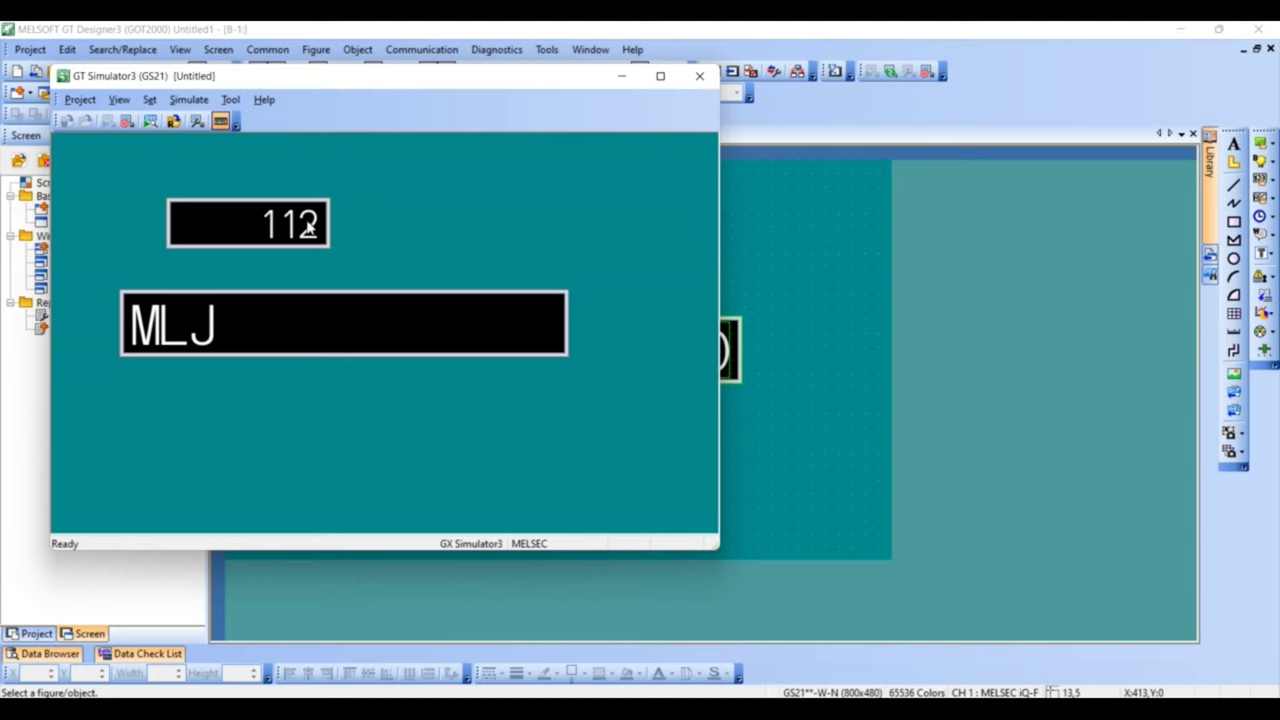
Enter 55 in the simulated numerical input using the custom decimal key window
{"action": "left_click", "coordinate": [310, 228]}
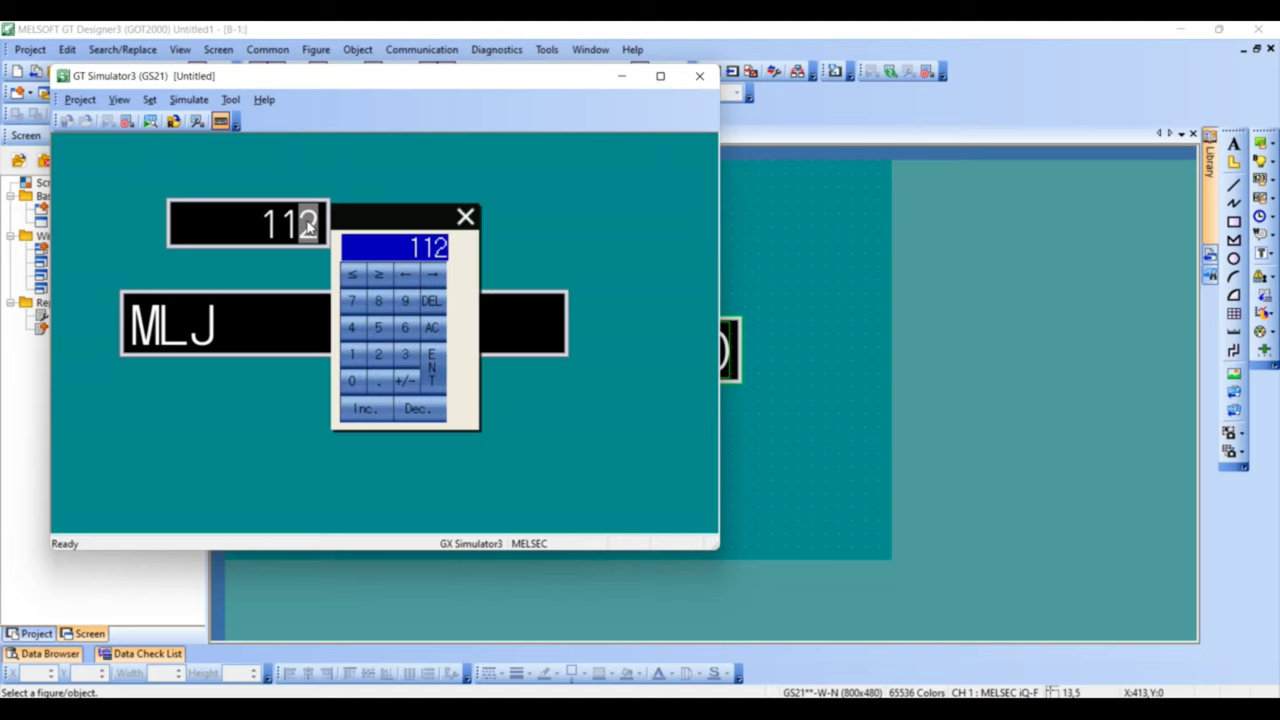
{"action": "left_click", "coordinate": [380, 334]}
{"action": "left_click", "coordinate": [408, 335]}
{"action": "left_click", "coordinate": [437, 412]}
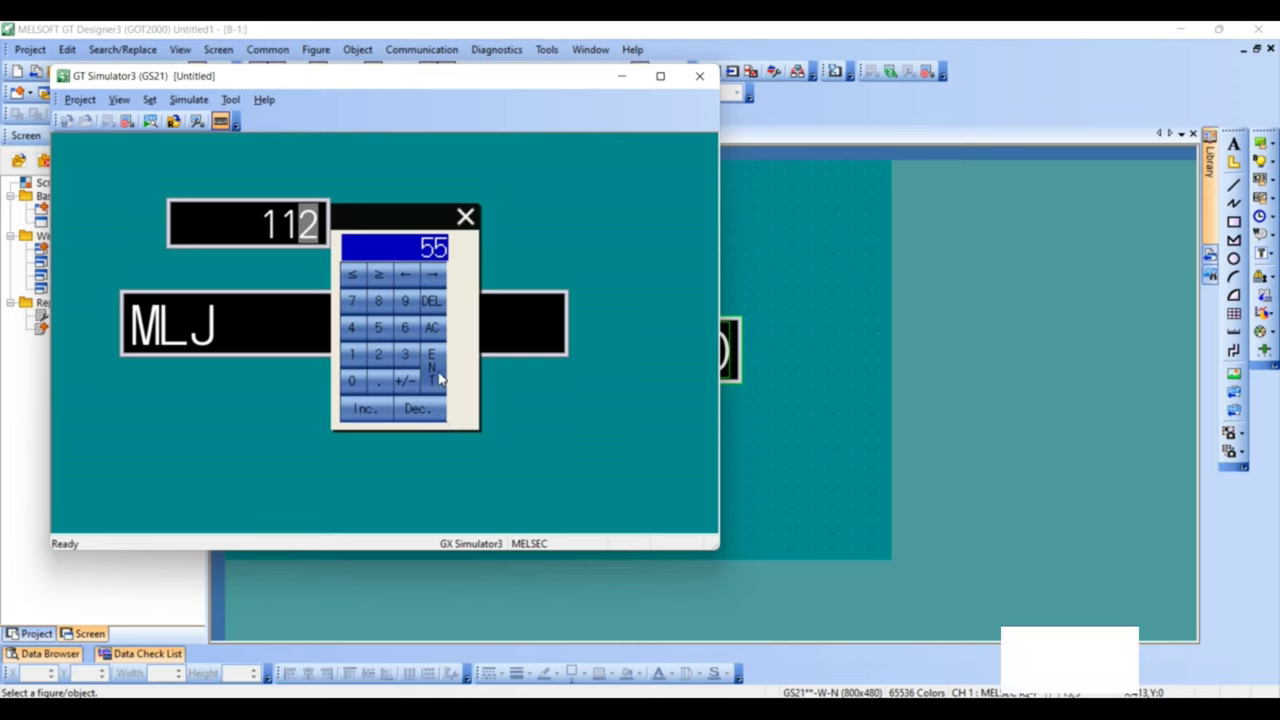
{"action": "left_click", "coordinate": [440, 378]}
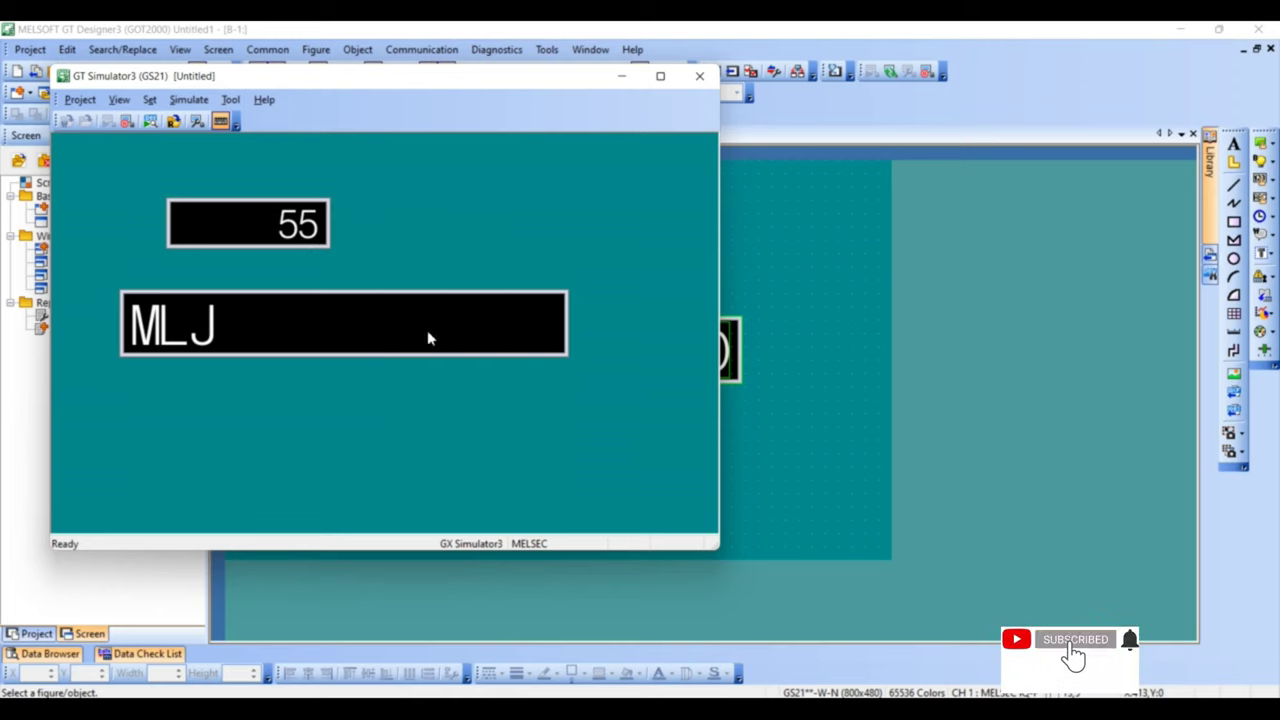
Enter KLu in the simulated text input, switching from the capital to the small-letter key window for the u
{"action": "left_click", "coordinate": [428, 335]}
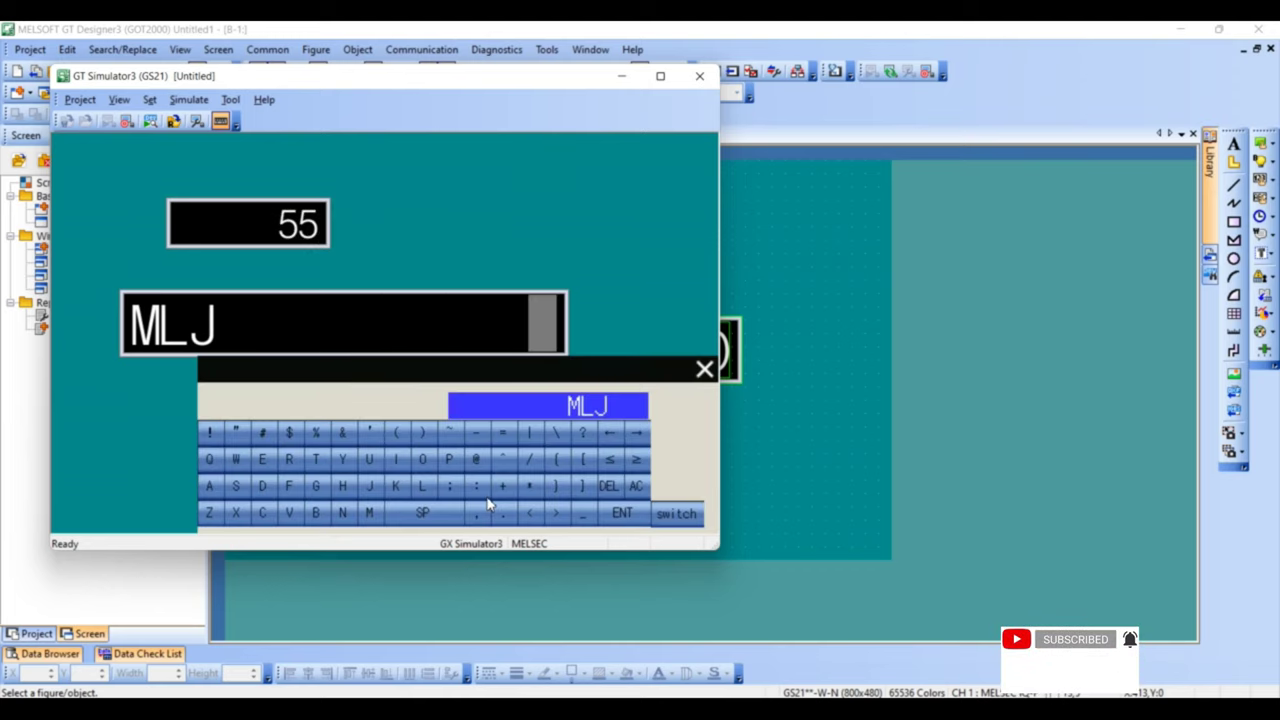
{"action": "left_click", "coordinate": [404, 489]}
{"action": "left_click", "coordinate": [424, 489]}
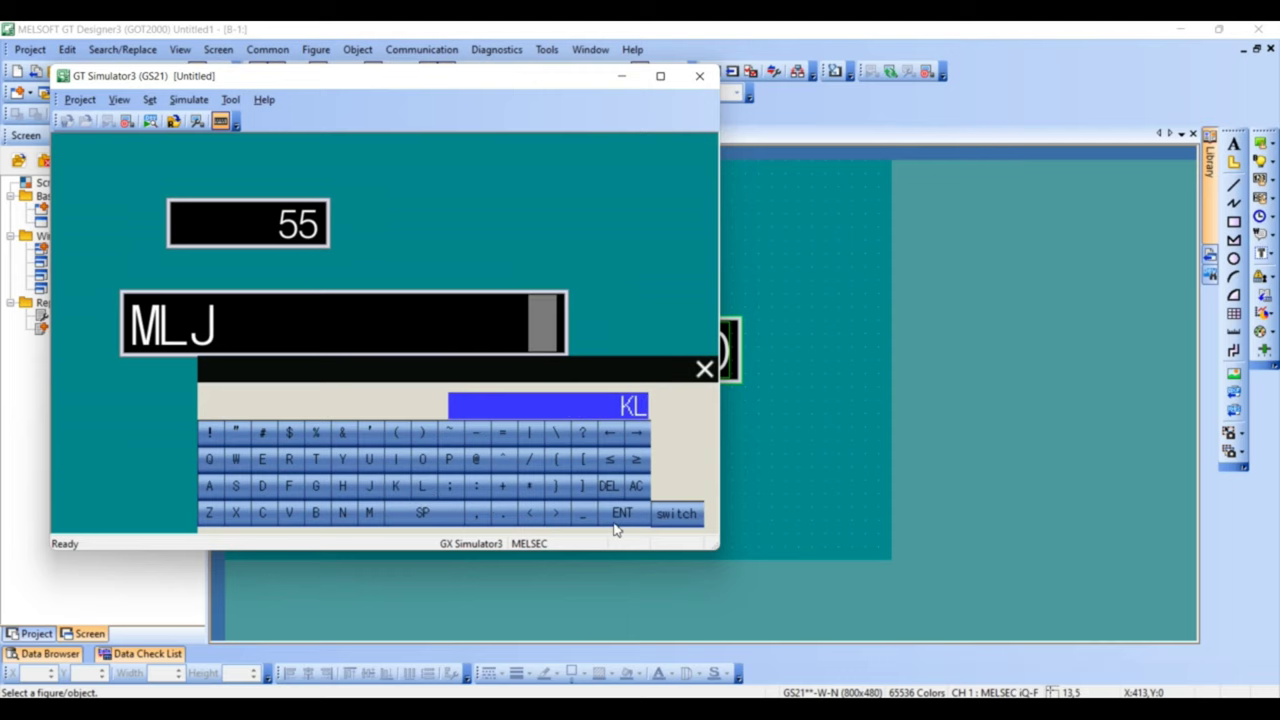
{"action": "left_click", "coordinate": [680, 513]}
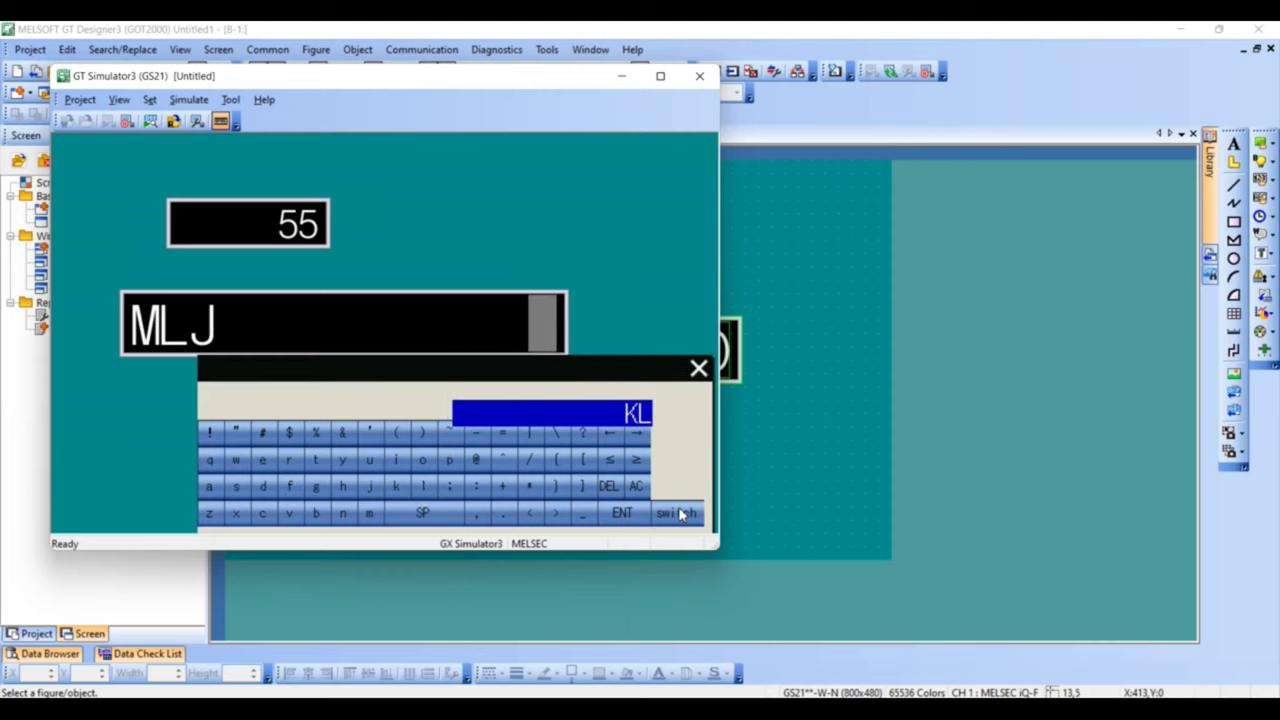
{"action": "left_click", "coordinate": [368, 461]}
{"action": "left_click", "coordinate": [624, 513]}
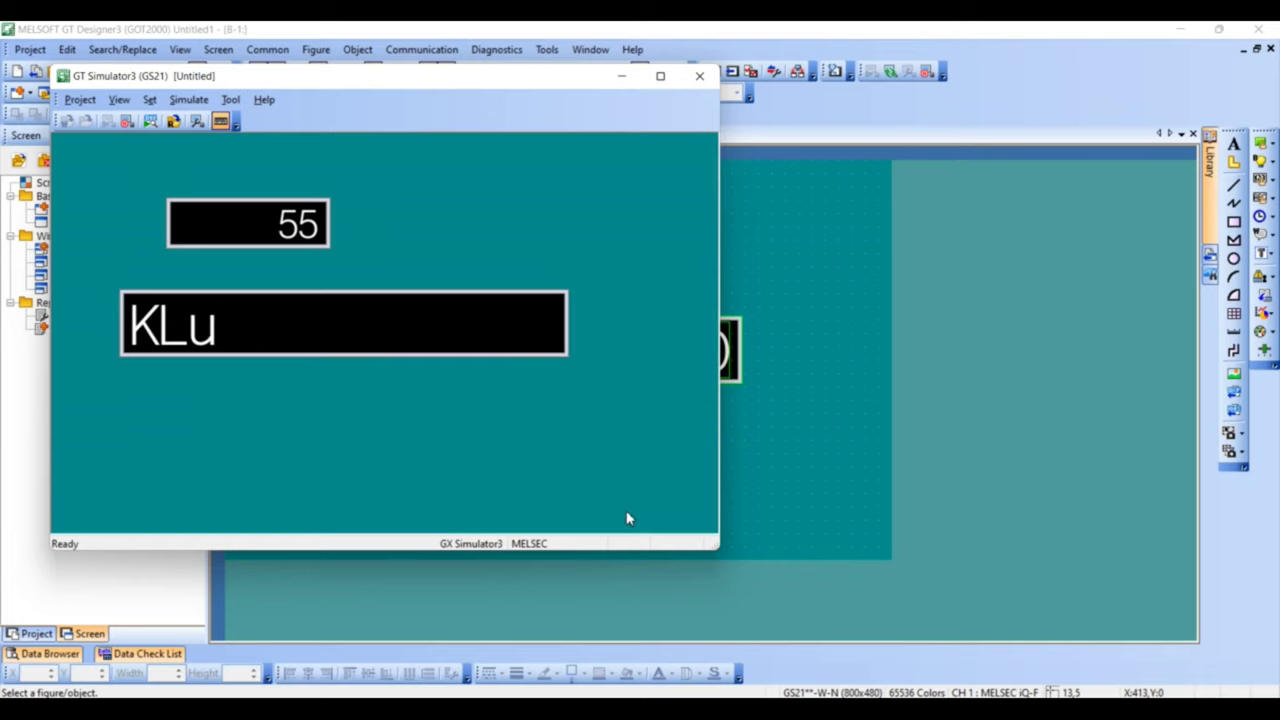